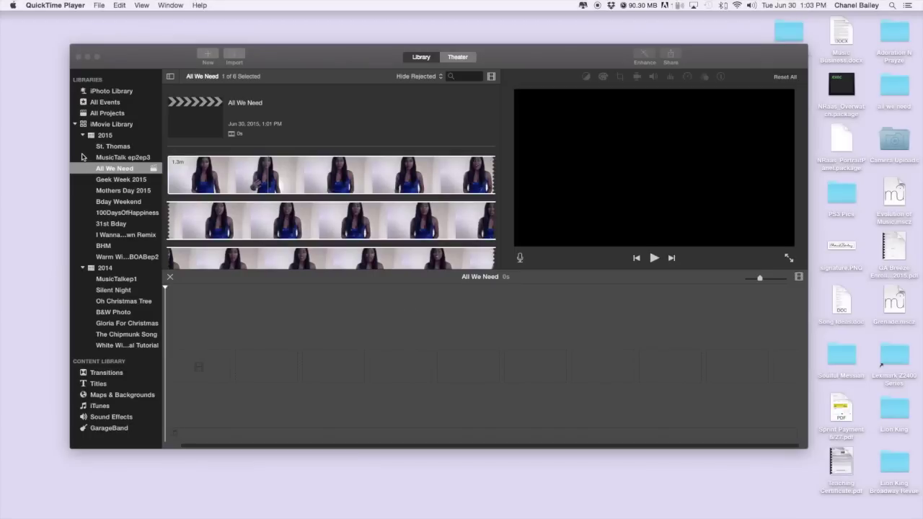
{"action": "right_click", "coordinate": [83, 157]}
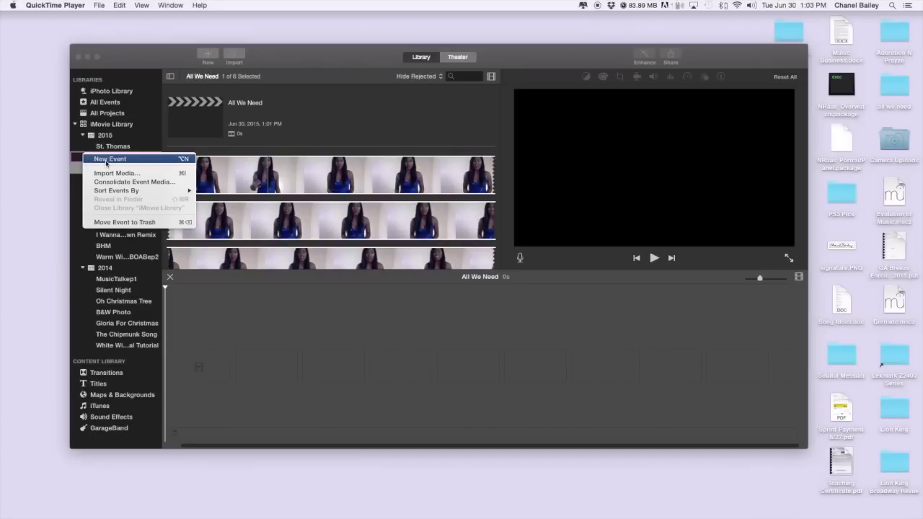
{"action": "left_click", "coordinate": [78, 188]}
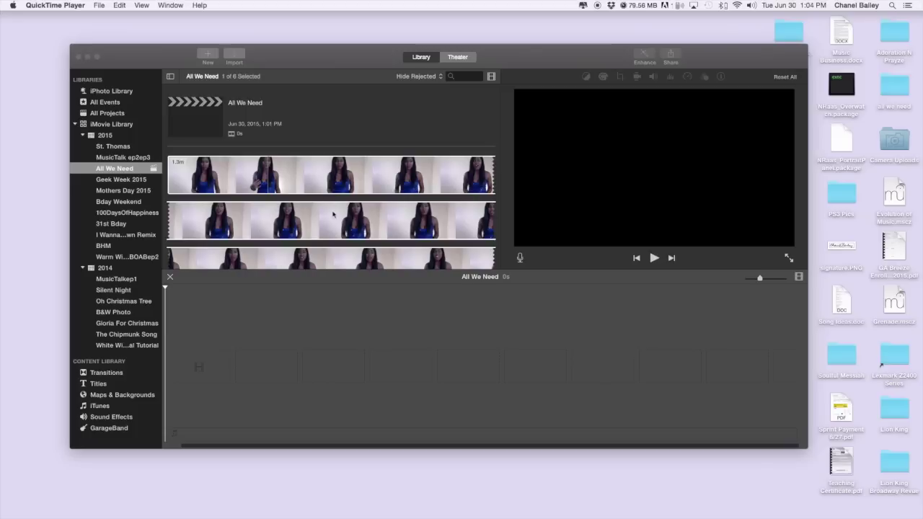
Look through the imported video clips in the All We Need event.
{"action": "scroll", "coordinate": [333, 214], "scroll_direction": "down", "scroll_amount": 3}
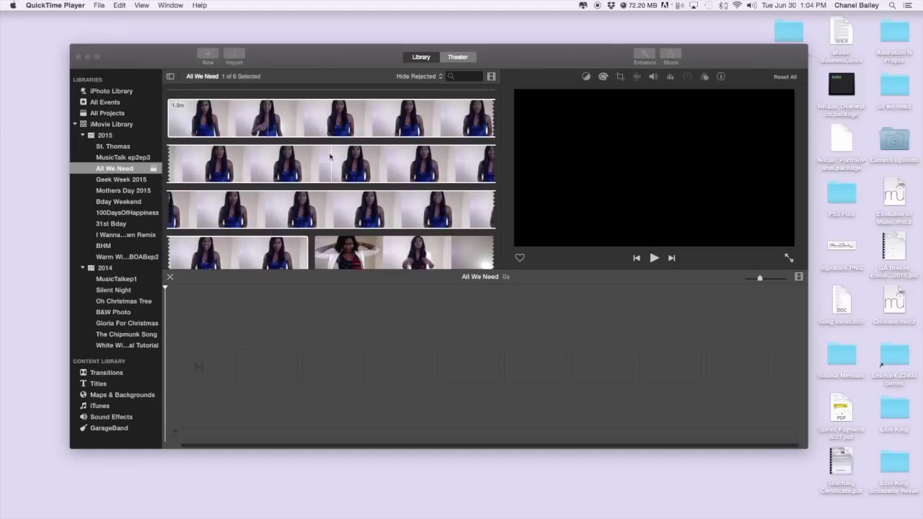
{"action": "left_click", "coordinate": [331, 156]}
{"action": "scroll", "coordinate": [362, 132], "scroll_direction": "down", "scroll_amount": 3}
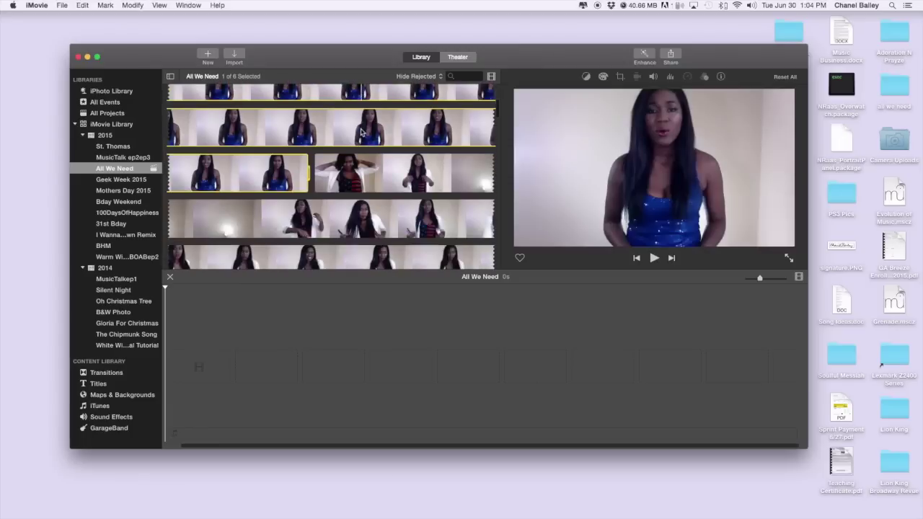
{"action": "scroll", "coordinate": [390, 195], "scroll_direction": "down", "scroll_amount": 3}
{"action": "scroll", "coordinate": [390, 195], "scroll_direction": "down", "scroll_amount": 5}
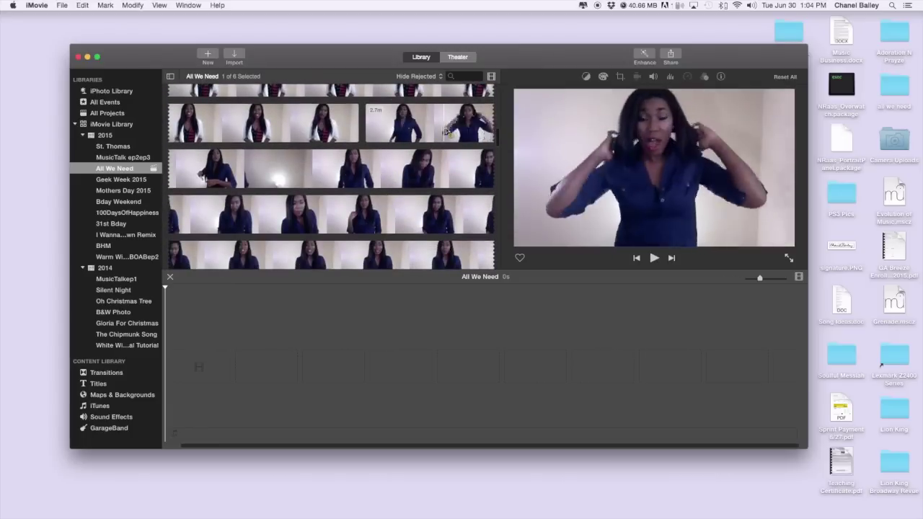
{"action": "scroll", "coordinate": [416, 175], "scroll_direction": "down", "scroll_amount": 3}
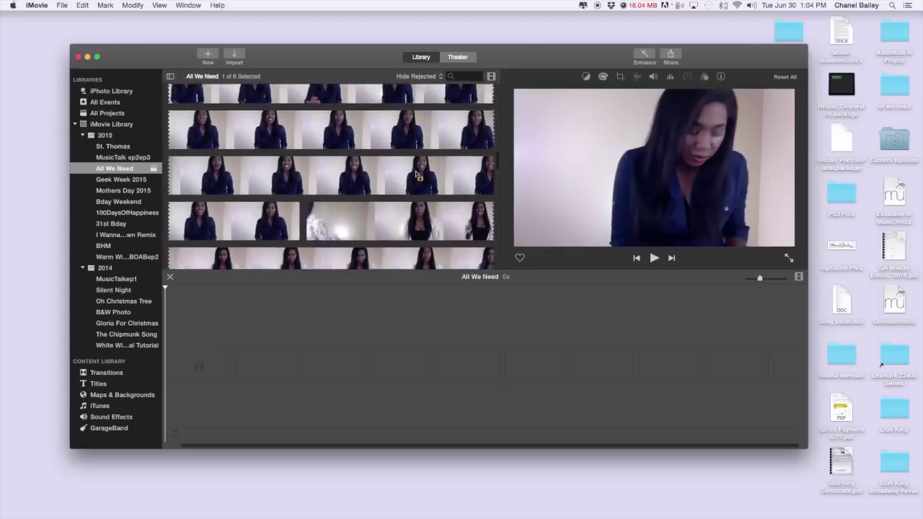
{"action": "scroll", "coordinate": [417, 175], "scroll_direction": "down", "scroll_amount": 3}
{"action": "scroll", "coordinate": [397, 170], "scroll_direction": "down", "scroll_amount": 5}
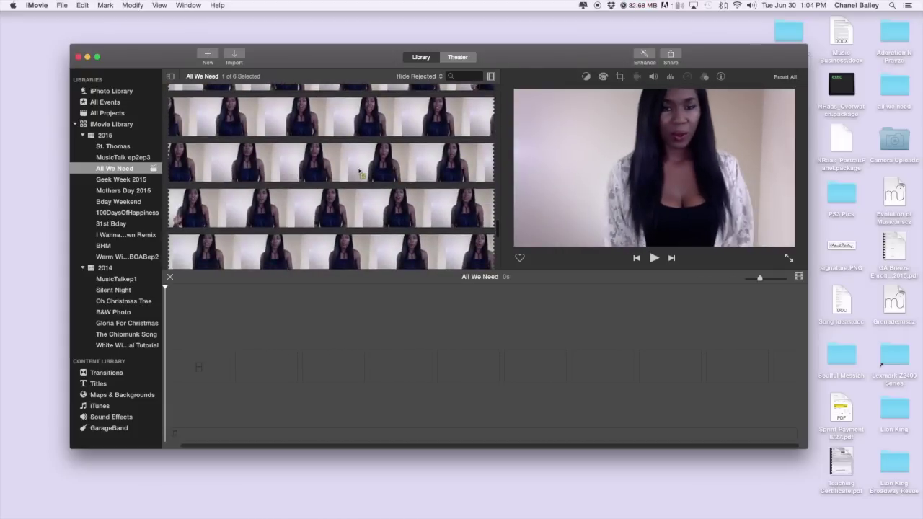
{"action": "scroll", "coordinate": [379, 160], "scroll_direction": "down", "scroll_amount": 2}
{"action": "scroll", "coordinate": [378, 160], "scroll_direction": "down", "scroll_amount": 6}
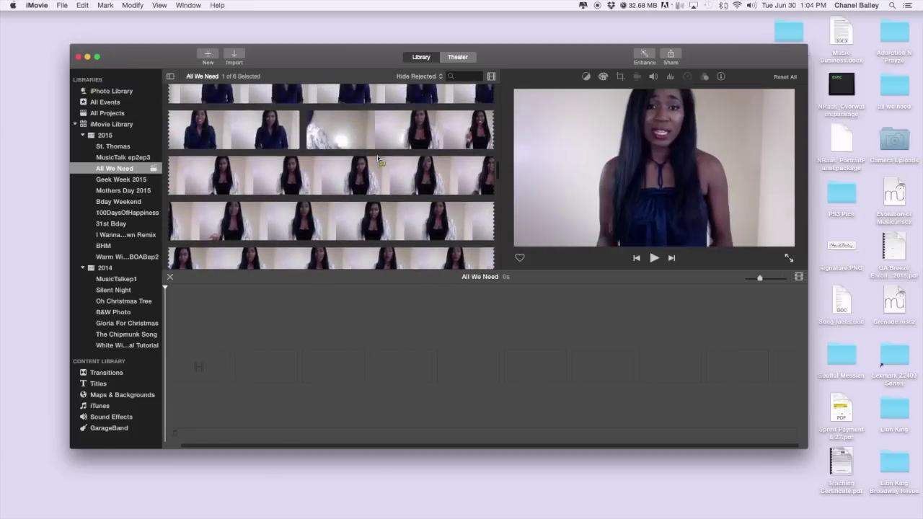
{"action": "scroll", "coordinate": [378, 158], "scroll_direction": "up", "scroll_amount": 10}
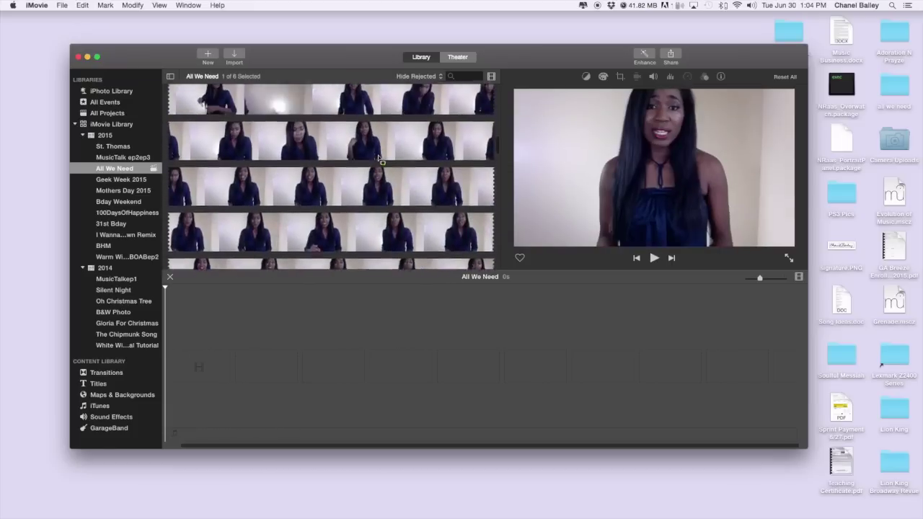
{"action": "scroll", "coordinate": [378, 158], "scroll_direction": "up", "scroll_amount": 1}
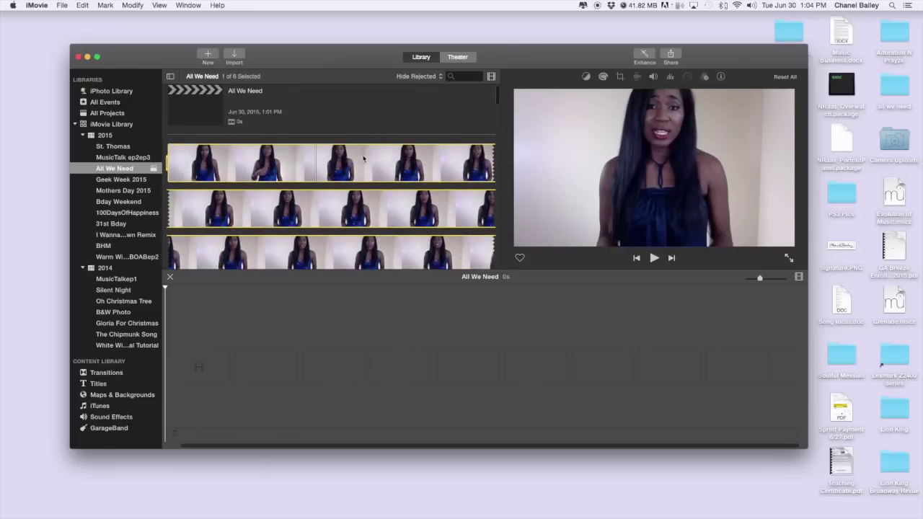
{"action": "left_click", "coordinate": [324, 140]}
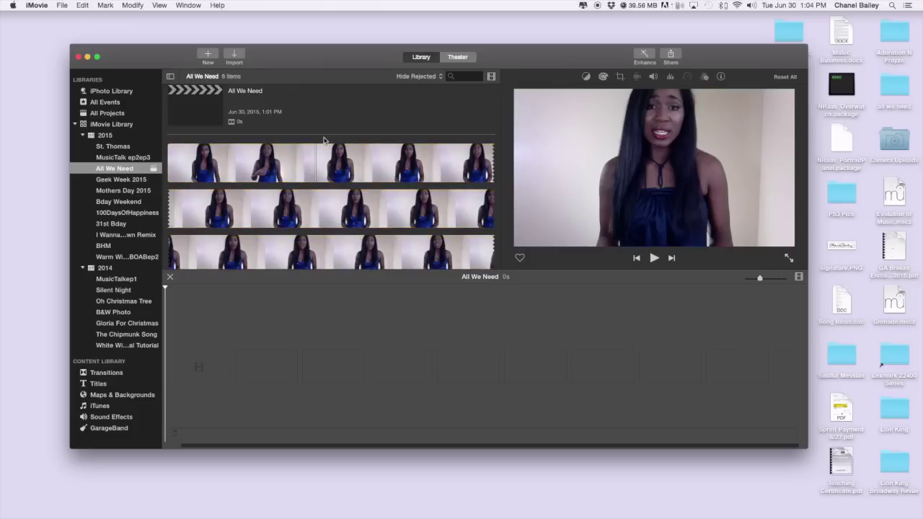
{"action": "left_click", "coordinate": [307, 342]}
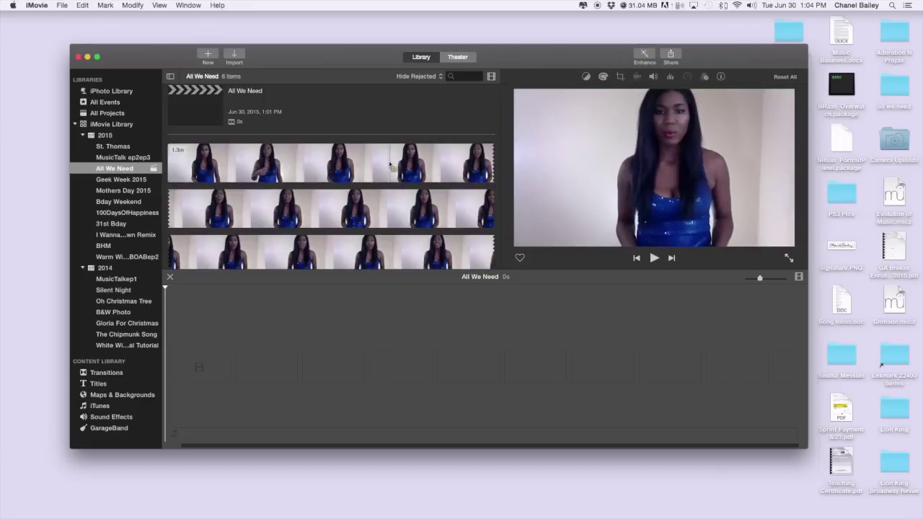
Crop the 1.3-minute clip with the blue sequined dress at both sides to a narrow frame around the woman and apply it.
{"action": "left_click", "coordinate": [417, 171]}
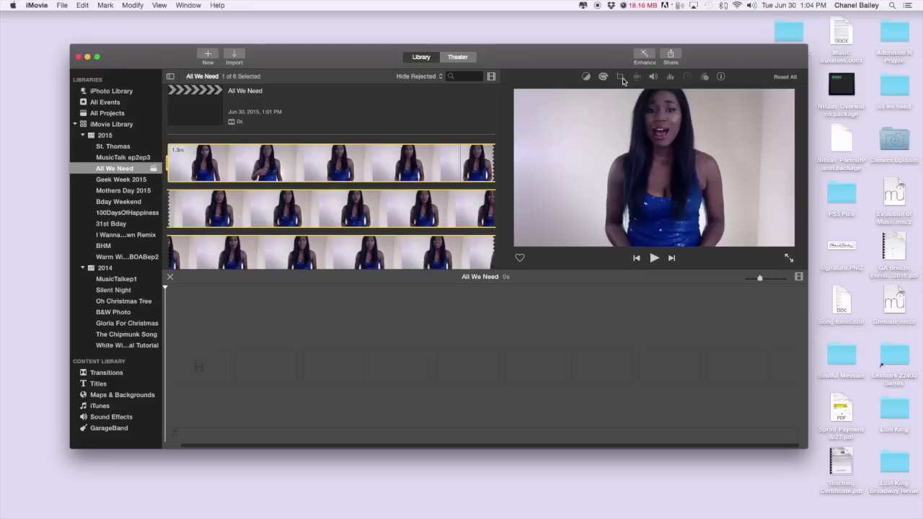
{"action": "left_click", "coordinate": [620, 77]}
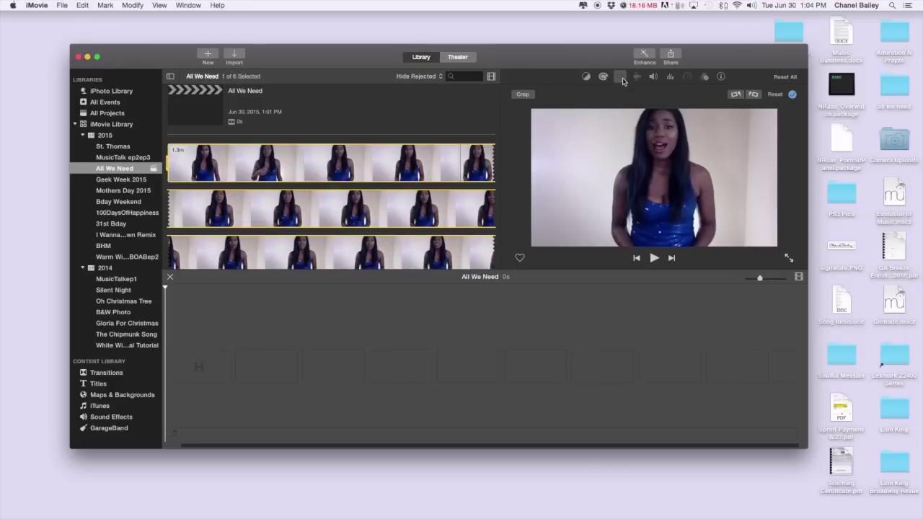
{"action": "left_click", "coordinate": [521, 96]}
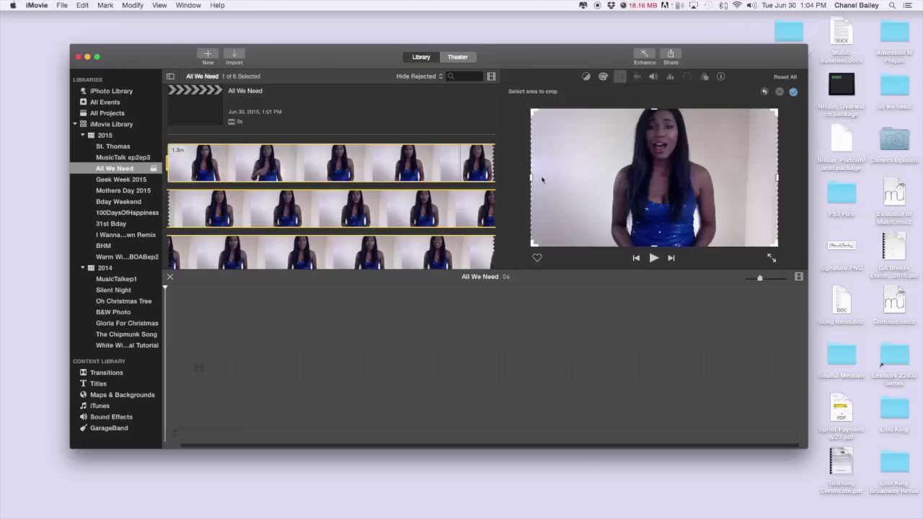
{"action": "left_click_drag", "start_coordinate": [531, 180], "coordinate": [601, 177]}
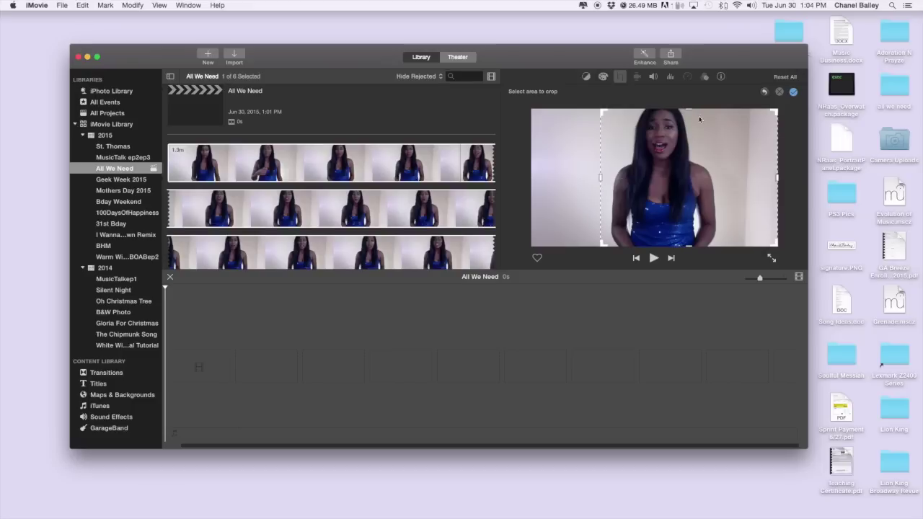
{"action": "left_click_drag", "start_coordinate": [689, 112], "coordinate": [689, 112]}
{"action": "left_click_drag", "start_coordinate": [779, 182], "coordinate": [723, 186]}
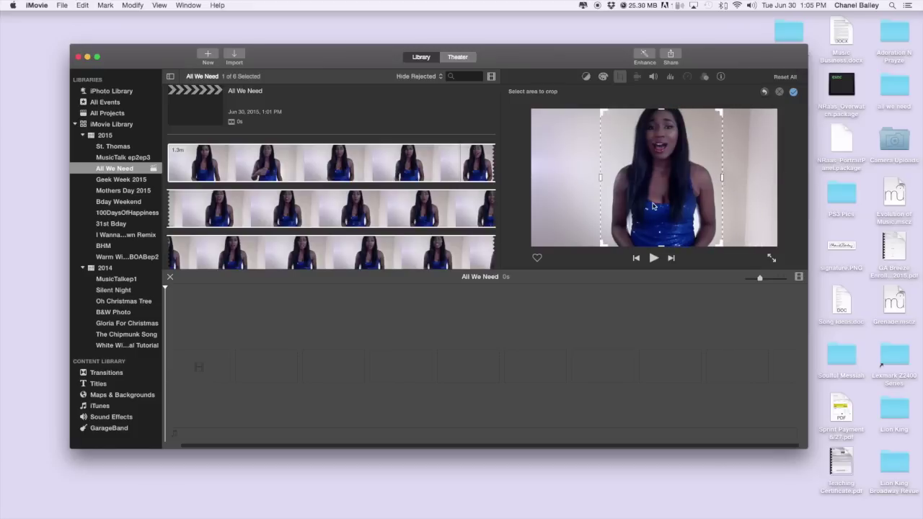
{"action": "mouse_move", "coordinate": [602, 183]}
{"action": "left_mouse_down"}
{"action": "mouse_move", "coordinate": [534, 183]}
{"action": "mouse_move", "coordinate": [601, 180]}
{"action": "left_mouse_up"}
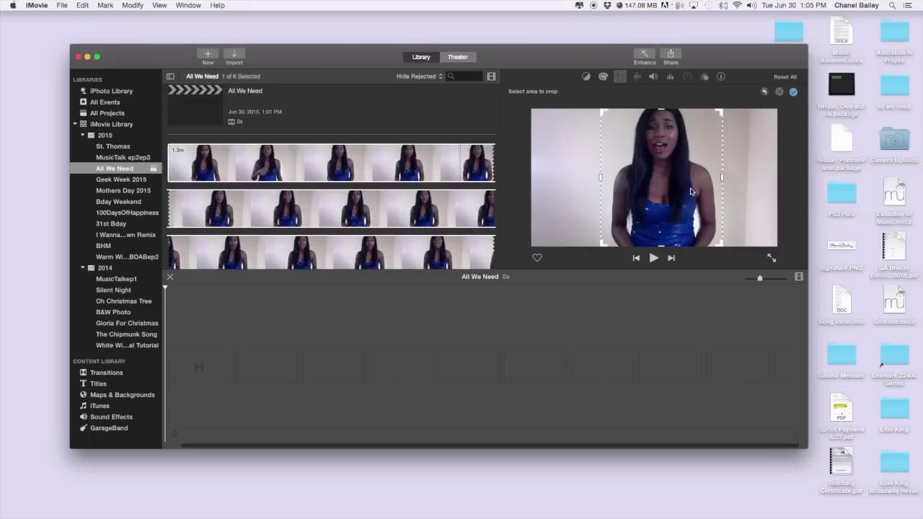
{"action": "left_click", "coordinate": [794, 93]}
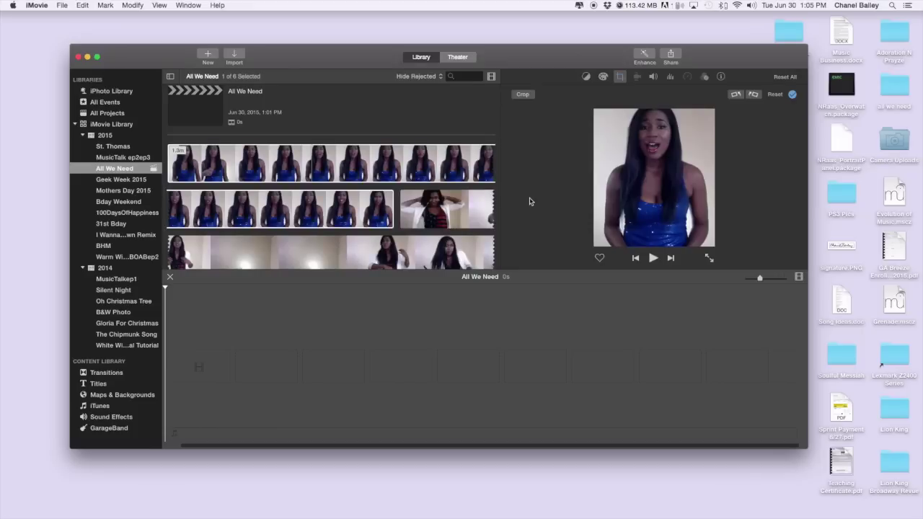
Crop the 2.0-minute clip with the white jacket and flag top at both sides, framing the woman closely, and apply it.
{"action": "left_click", "coordinate": [447, 214]}
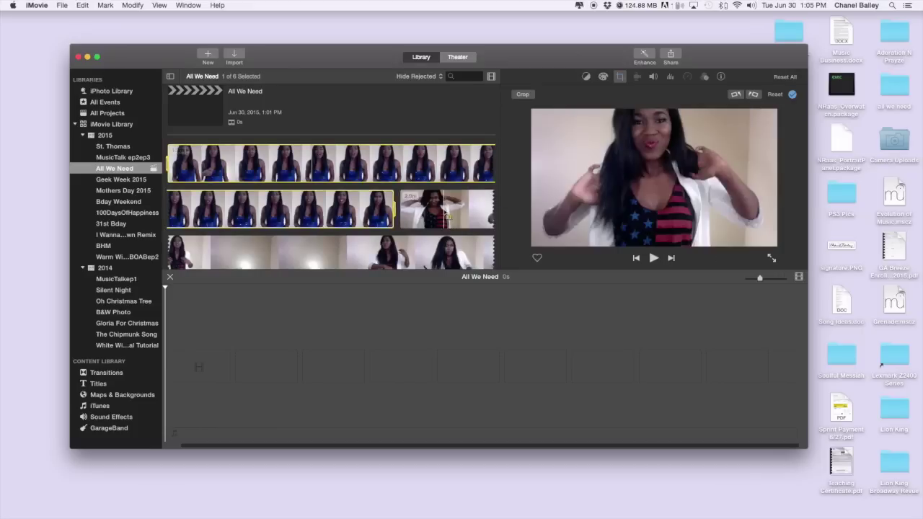
{"action": "left_click", "coordinate": [446, 215]}
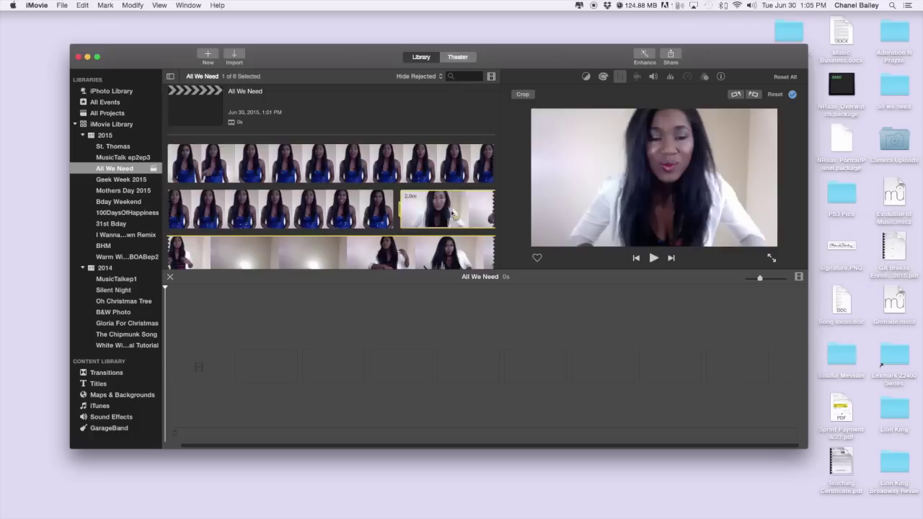
{"action": "left_click", "coordinate": [522, 95]}
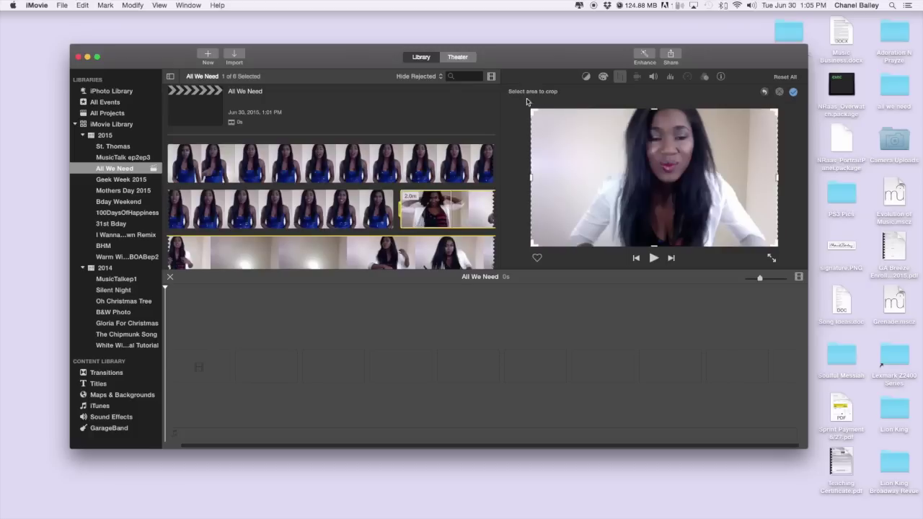
{"action": "scroll", "coordinate": [441, 208], "scroll_direction": "down", "scroll_amount": 5}
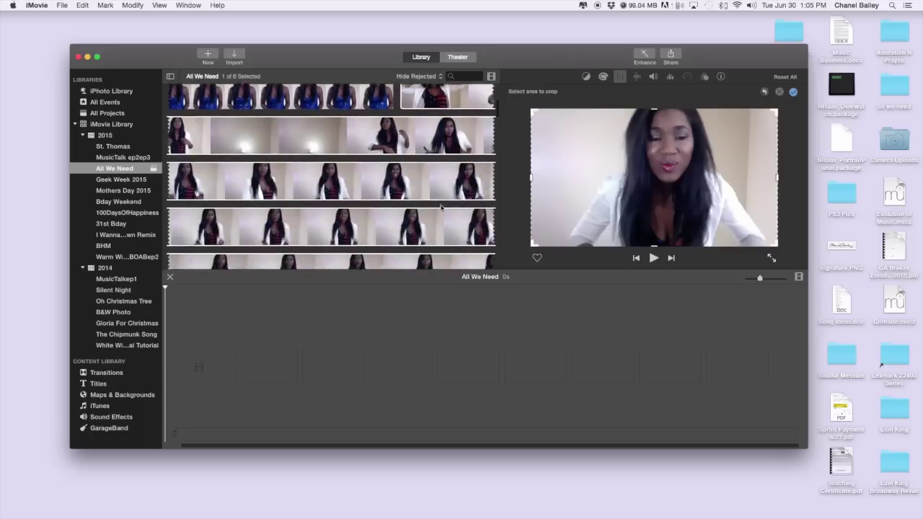
{"action": "left_click", "coordinate": [412, 220]}
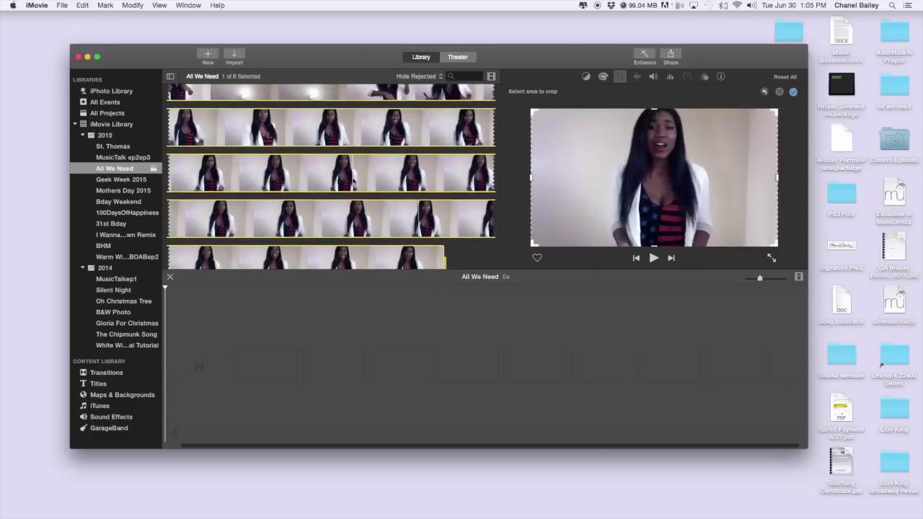
{"action": "left_click_drag", "start_coordinate": [531, 181], "coordinate": [597, 179]}
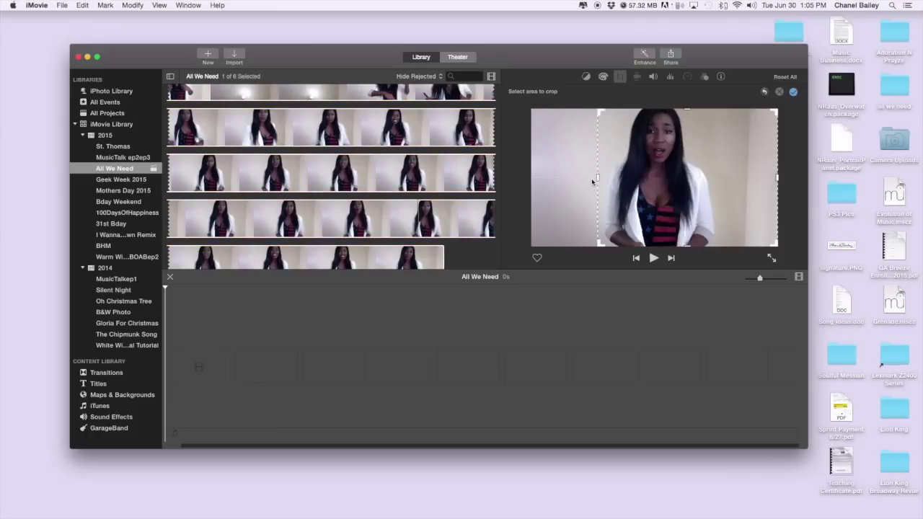
{"action": "left_click_drag", "start_coordinate": [777, 178], "coordinate": [718, 186]}
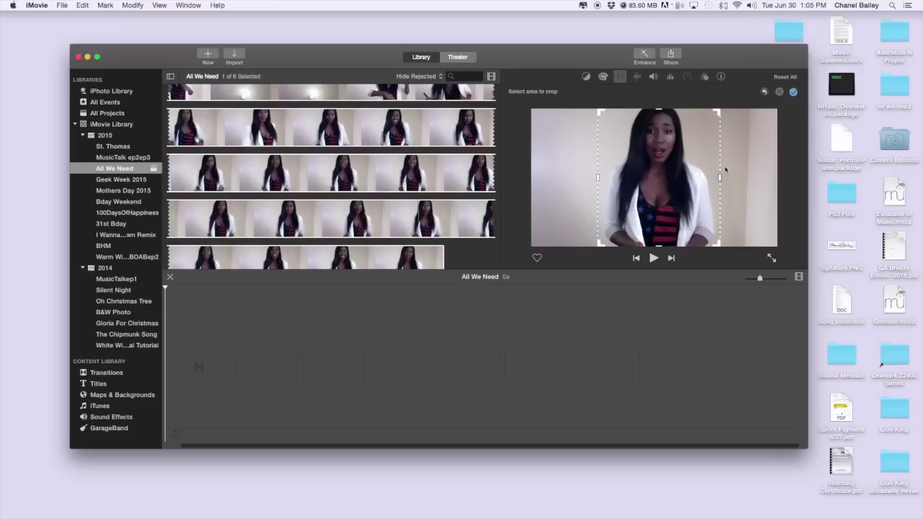
{"action": "left_click", "coordinate": [794, 93]}
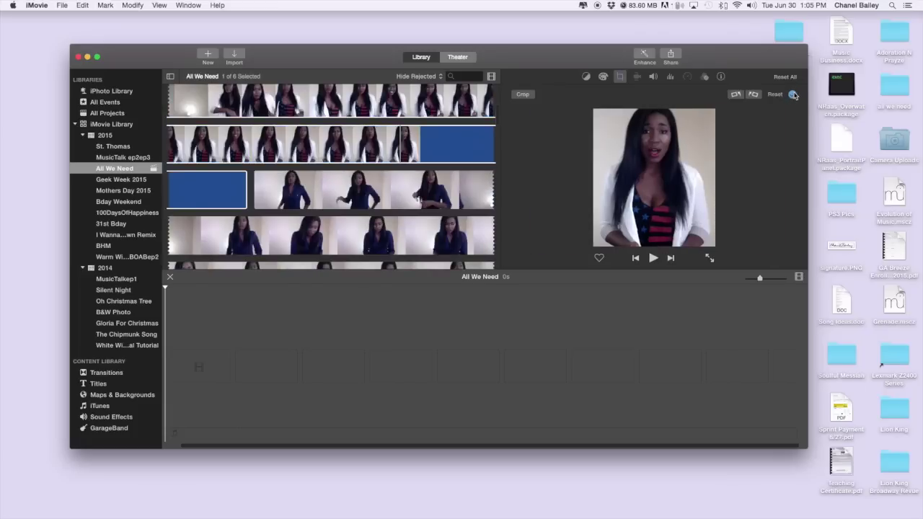
Crop the 2.7-minute clip with the navy button-up shirt at both sides, leaving a narrow frame around the woman, and apply it.
{"action": "left_click", "coordinate": [330, 153]}
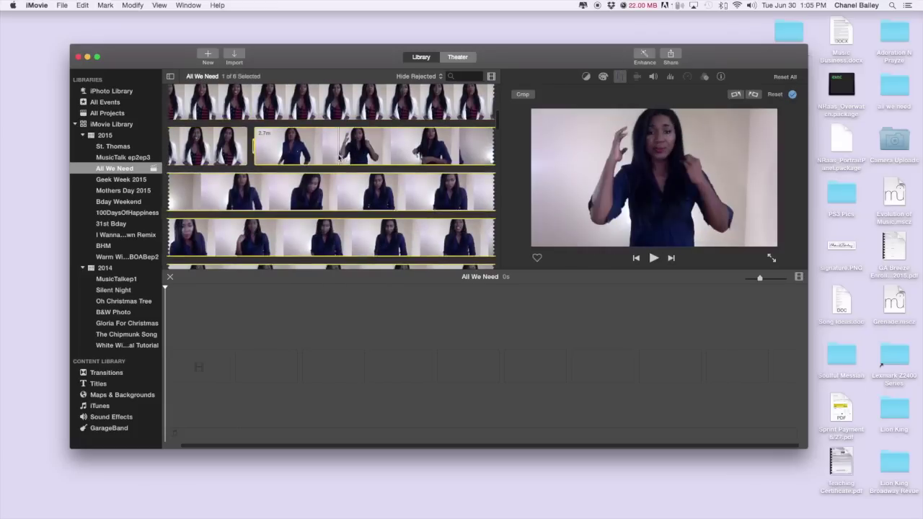
{"action": "scroll", "coordinate": [392, 235], "scroll_direction": "down", "scroll_amount": 4}
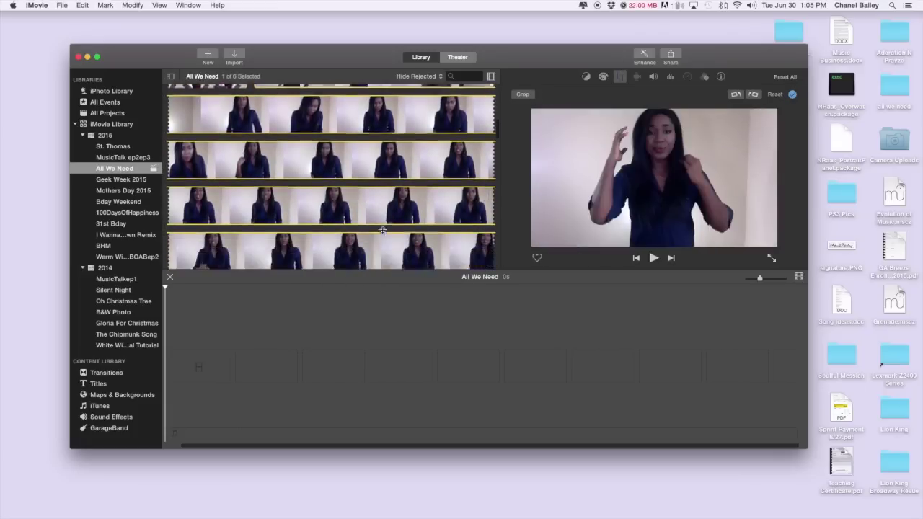
{"action": "left_click", "coordinate": [522, 94]}
{"action": "left_click_drag", "start_coordinate": [532, 183], "coordinate": [602, 184]}
{"action": "left_click_drag", "start_coordinate": [778, 181], "coordinate": [730, 184]}
{"action": "left_click", "coordinate": [793, 92]}
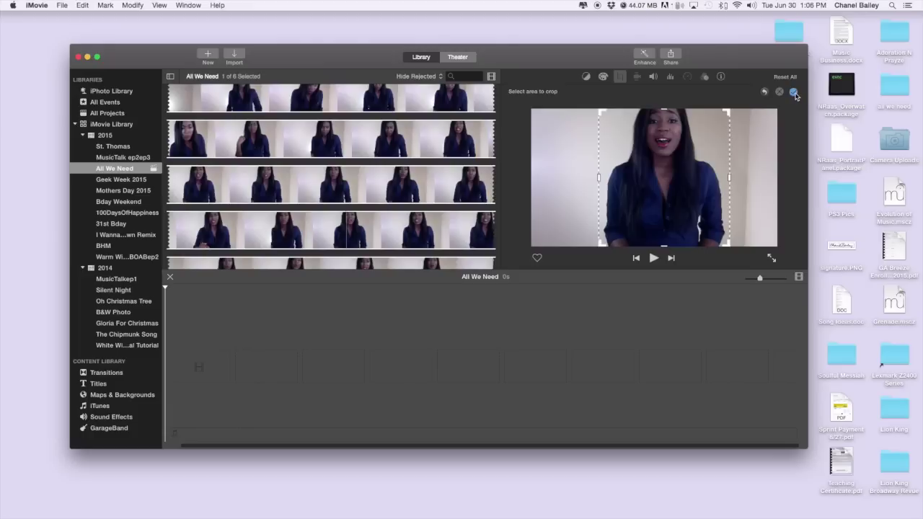
Crop the clip with the patterned cardigan and black top at both sides to a narrow frame around the woman and apply it.
{"action": "scroll", "coordinate": [375, 195], "scroll_direction": "down", "scroll_amount": 3}
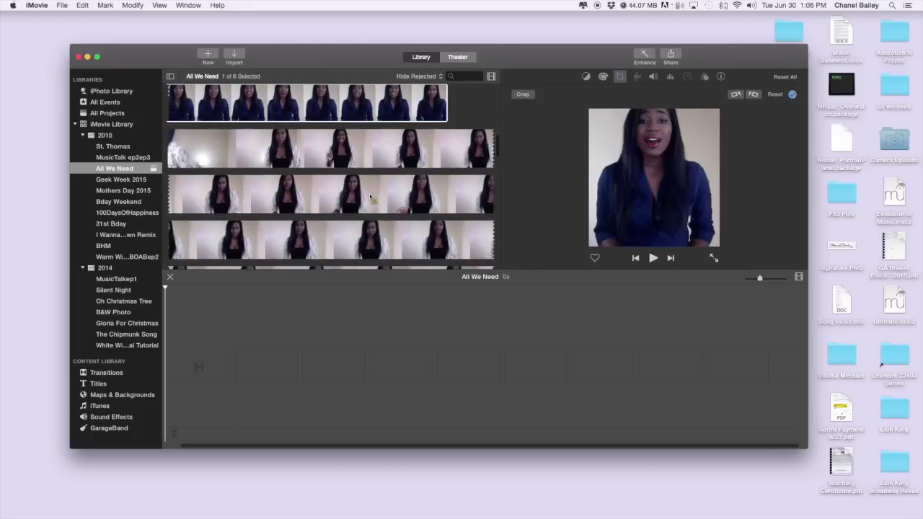
{"action": "left_click", "coordinate": [352, 160]}
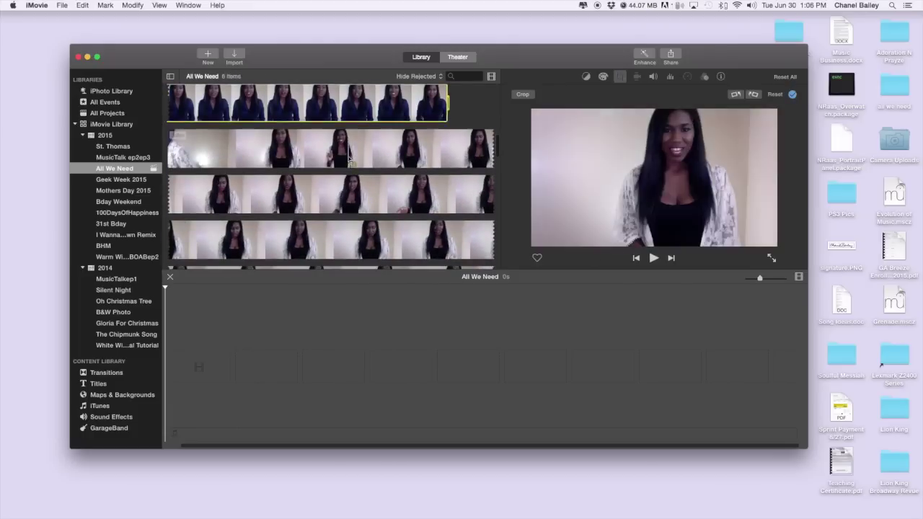
{"action": "left_click", "coordinate": [523, 94]}
{"action": "scroll", "coordinate": [377, 186], "scroll_direction": "down", "scroll_amount": 3}
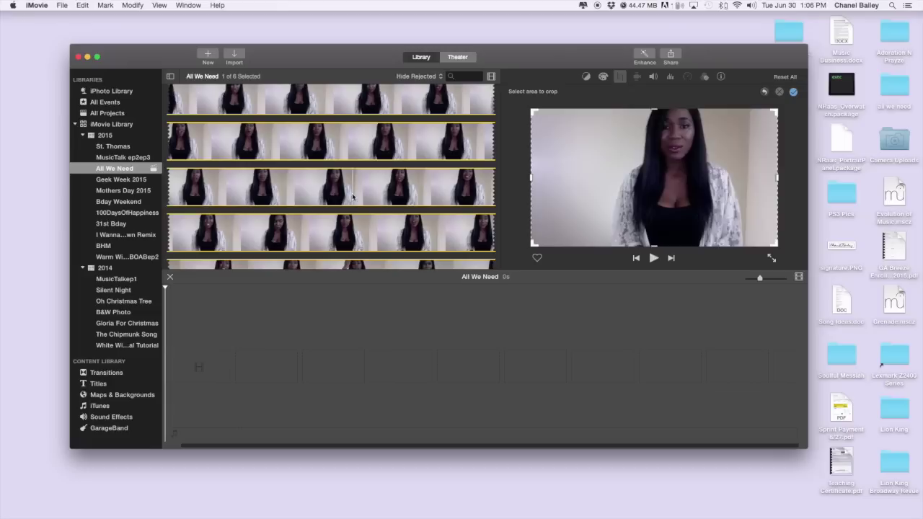
{"action": "scroll", "coordinate": [389, 231], "scroll_direction": "down", "scroll_amount": 3}
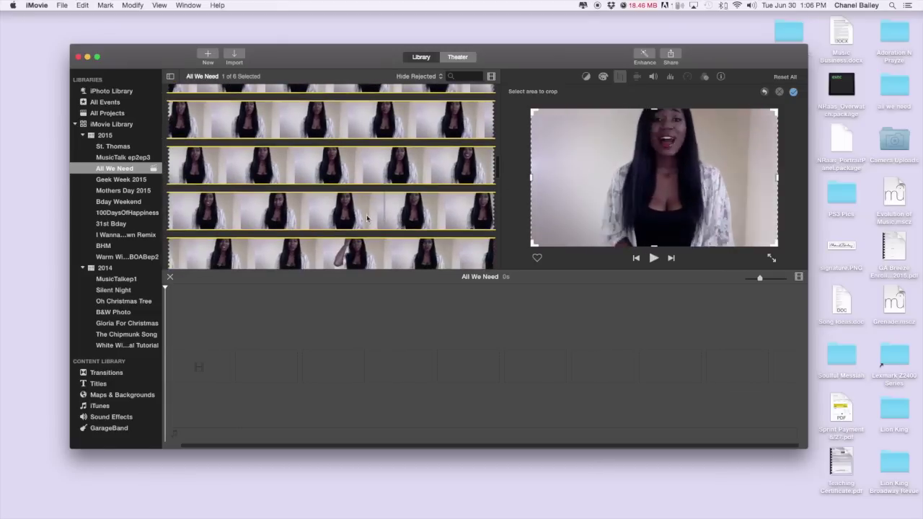
{"action": "left_click_drag", "start_coordinate": [531, 180], "coordinate": [591, 183]}
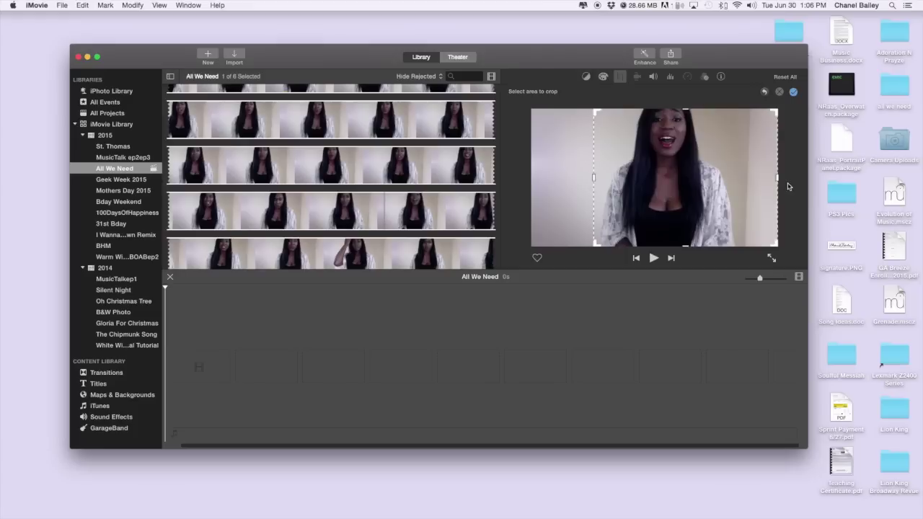
{"action": "left_click_drag", "start_coordinate": [778, 182], "coordinate": [735, 189]}
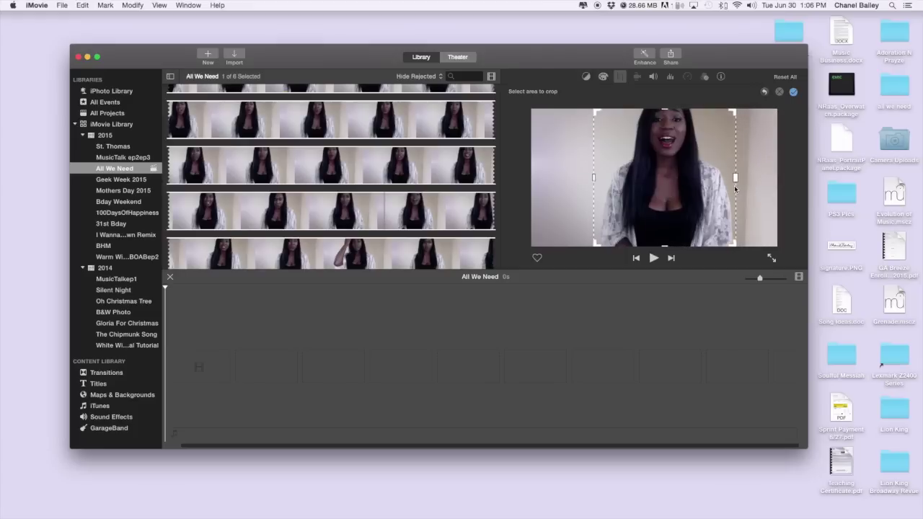
{"action": "left_click_drag", "start_coordinate": [595, 182], "coordinate": [594, 178]}
{"action": "left_click", "coordinate": [793, 93]}
Crop the clip with the navy halter top at both sides, leaving a narrow frame around the woman, and apply it.
{"action": "scroll", "coordinate": [377, 193], "scroll_direction": "down", "scroll_amount": 2}
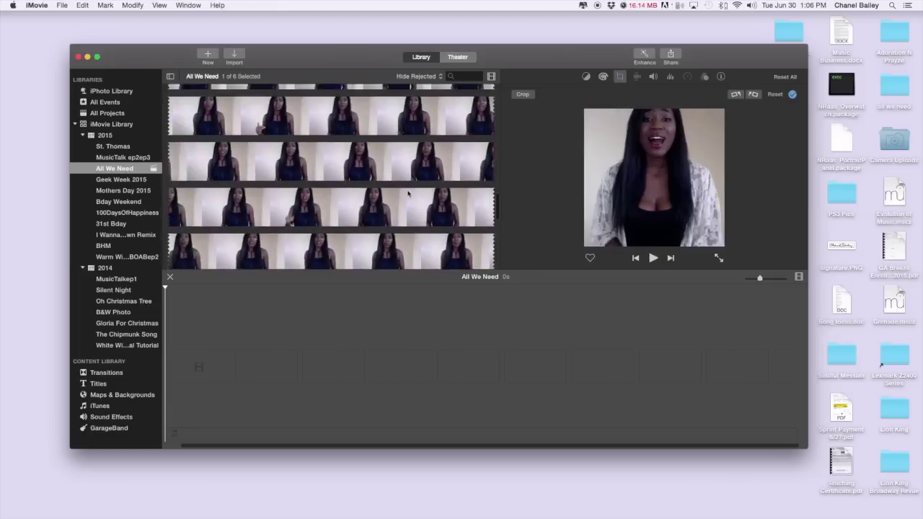
{"action": "scroll", "coordinate": [403, 202], "scroll_direction": "down", "scroll_amount": 1}
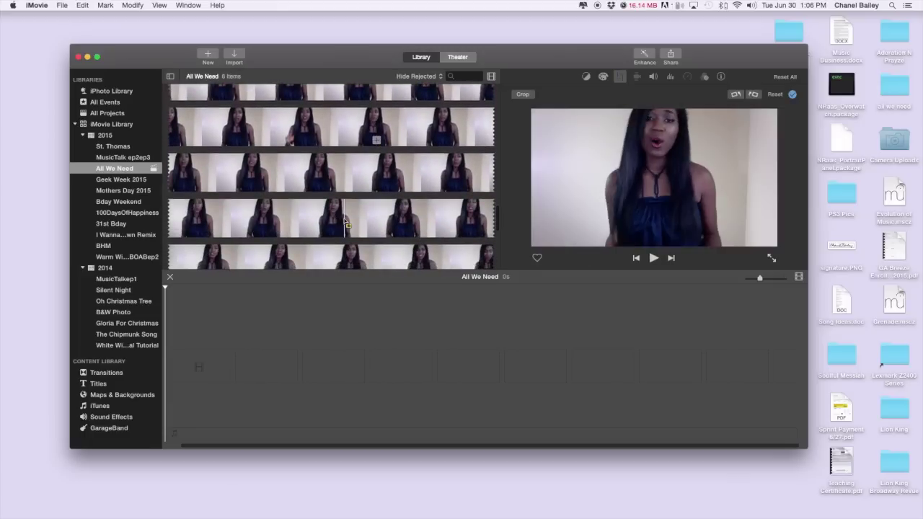
{"action": "left_click", "coordinate": [522, 94]}
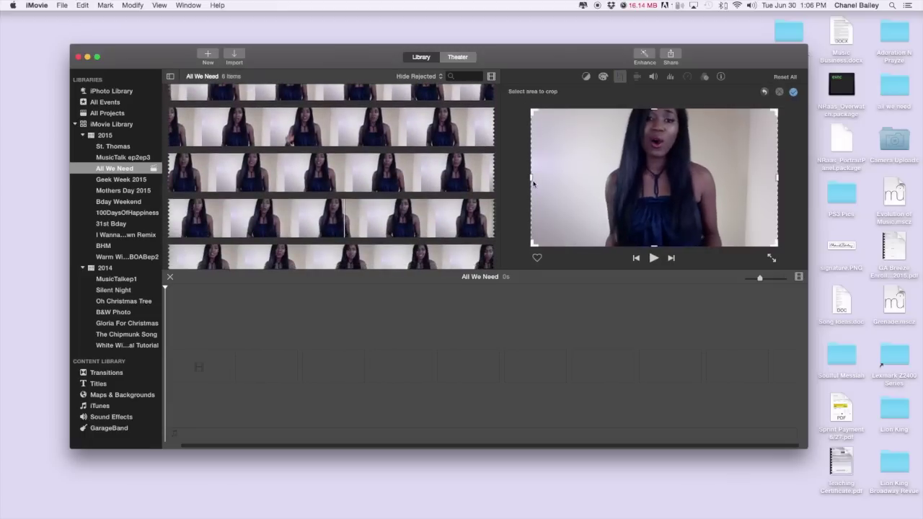
{"action": "left_click_drag", "start_coordinate": [531, 179], "coordinate": [597, 179]}
{"action": "left_click_drag", "start_coordinate": [778, 180], "coordinate": [725, 183]}
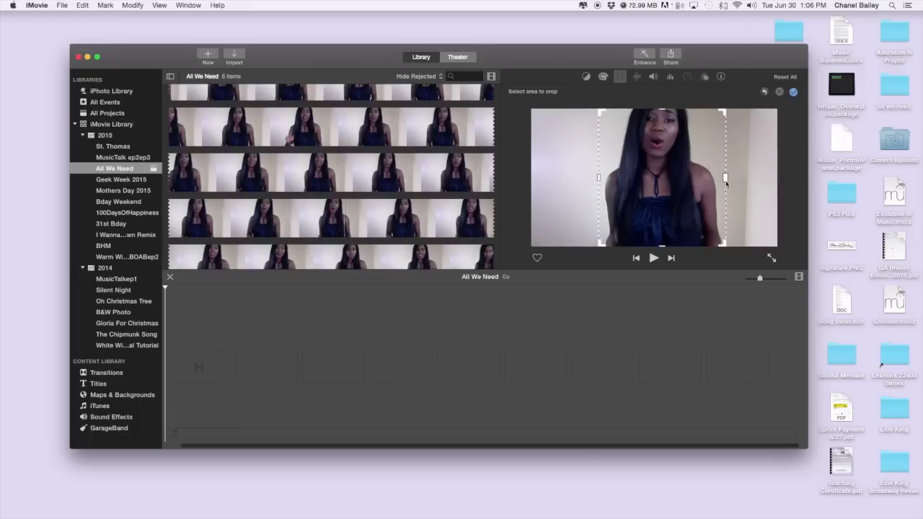
{"action": "left_click", "coordinate": [793, 92]}
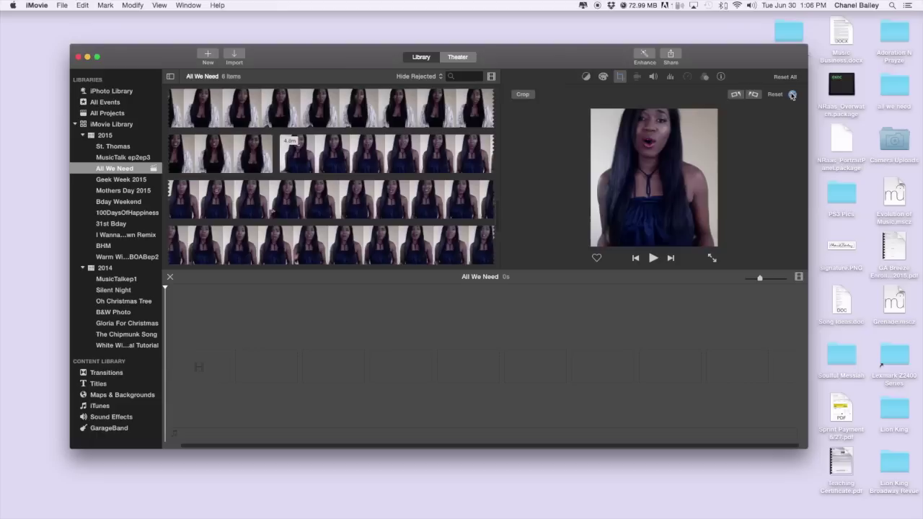
Add the Black background to the start of the empty All We Need timeline.
{"action": "scroll", "coordinate": [429, 202], "scroll_direction": "up", "scroll_amount": 5}
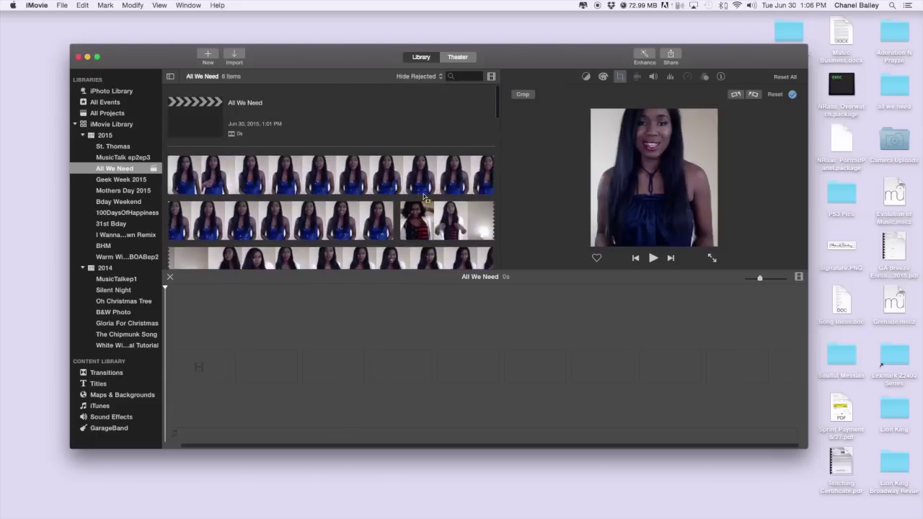
{"action": "scroll", "coordinate": [390, 183], "scroll_direction": "down", "scroll_amount": 5}
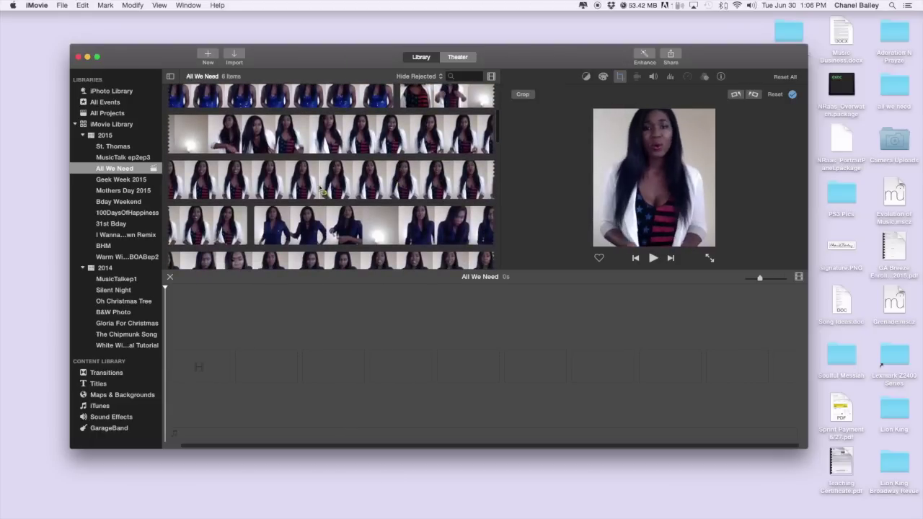
{"action": "left_click", "coordinate": [115, 395]}
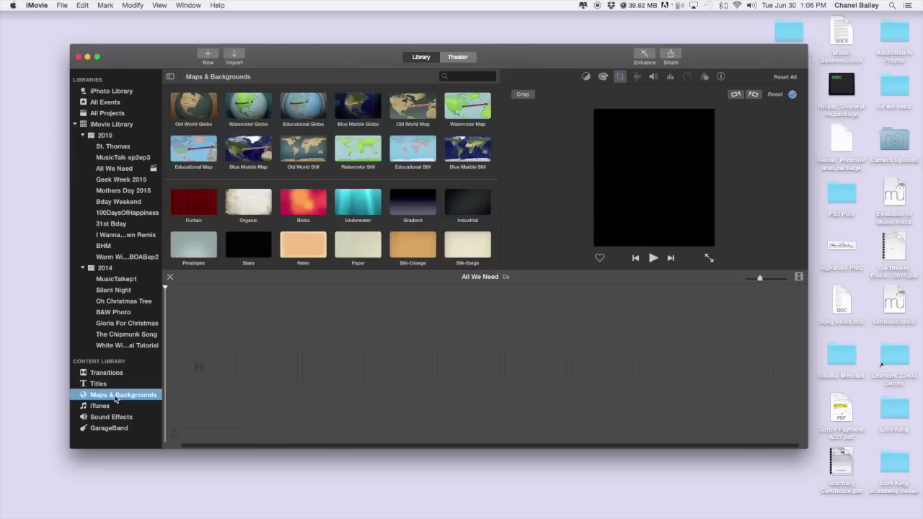
{"action": "scroll", "coordinate": [257, 234], "scroll_direction": "down", "scroll_amount": 3}
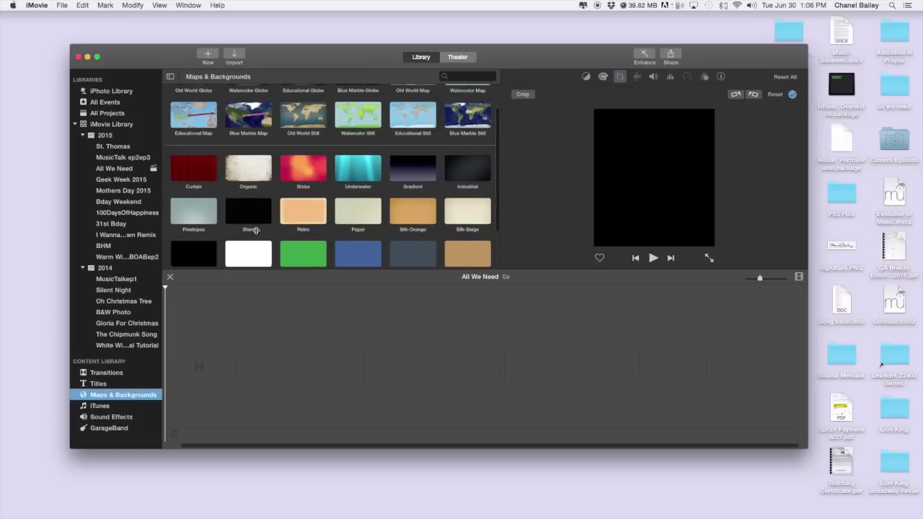
{"action": "left_click", "coordinate": [195, 238]}
{"action": "left_click_drag", "start_coordinate": [195, 238], "coordinate": [190, 369]}
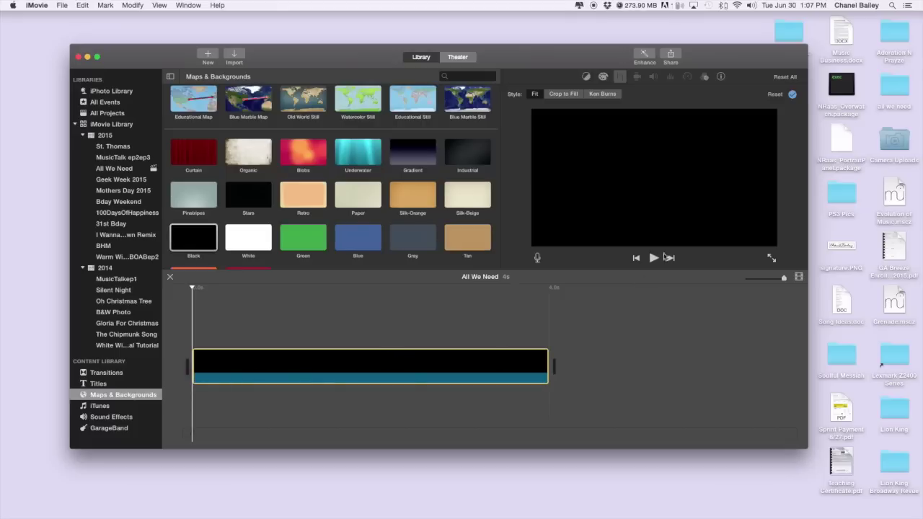
Set the black background clip's duration to 80 seconds.
{"action": "left_click", "coordinate": [722, 77]}
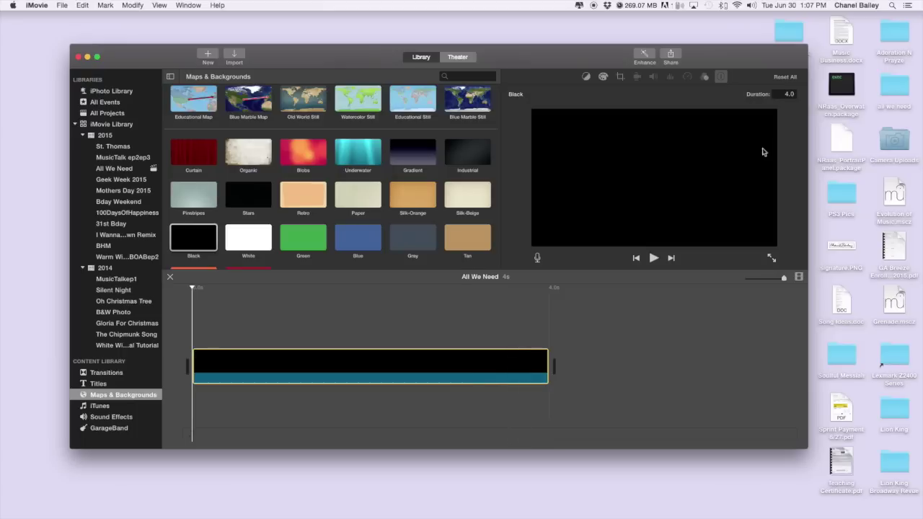
{"action": "left_click", "coordinate": [787, 95]}
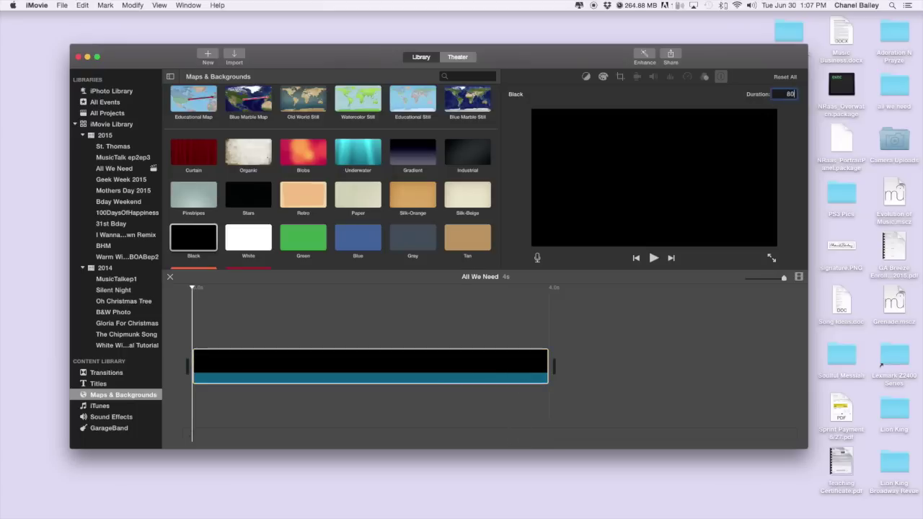
{"action": "type", "text": "80"}
{"action": "key", "text": "Return"}
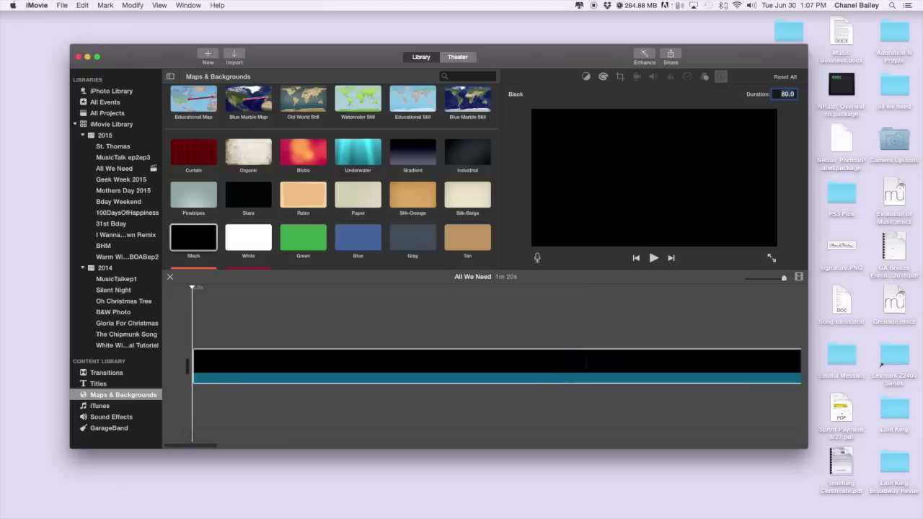
Place the 1.3-minute blue sequined dress clip above the start of the black background and set its overlay style to Picture in Picture.
{"action": "left_click", "coordinate": [115, 170]}
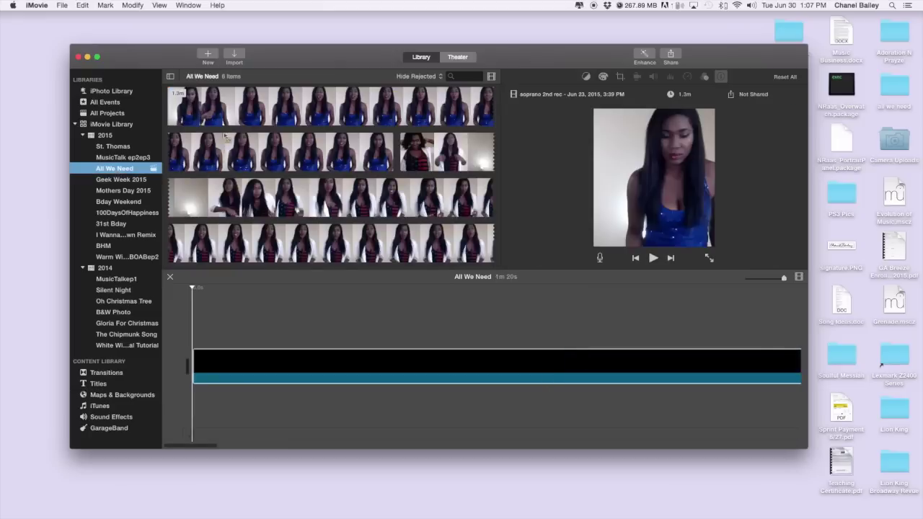
{"action": "left_click", "coordinate": [244, 117]}
{"action": "left_click_drag", "start_coordinate": [244, 117], "coordinate": [196, 338]}
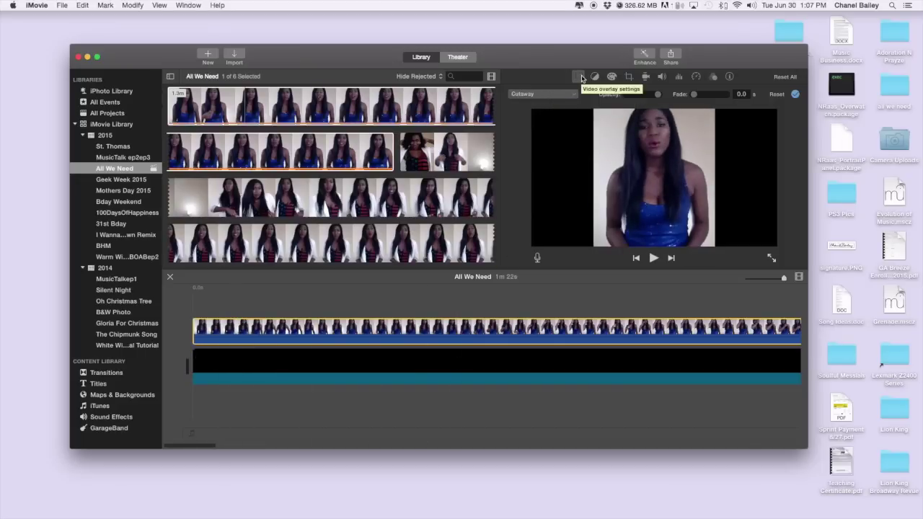
{"action": "left_click", "coordinate": [555, 95]}
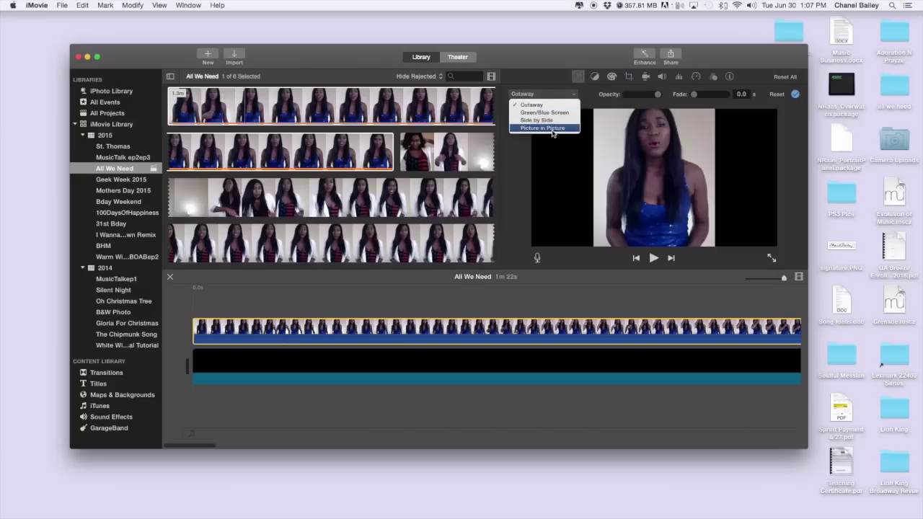
{"action": "left_click", "coordinate": [553, 129]}
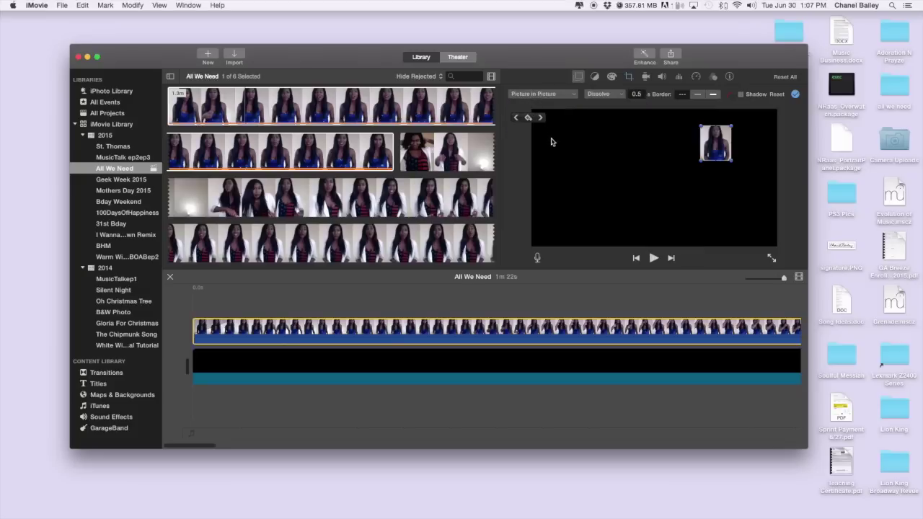
Align the inset picture's lower-right corner with the frame's centre and enlarge it up to the frame's top edge.
{"action": "left_click_drag", "start_coordinate": [709, 163], "coordinate": [583, 181]}
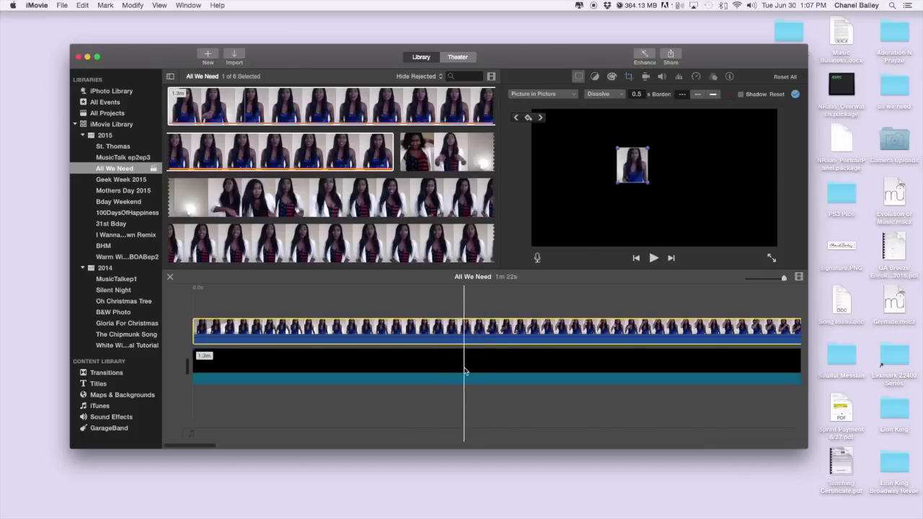
{"action": "mouse_move", "coordinate": [638, 169]}
{"action": "left_mouse_down"}
{"action": "mouse_move", "coordinate": [643, 133]}
{"action": "mouse_move", "coordinate": [633, 175]}
{"action": "mouse_move", "coordinate": [647, 167]}
{"action": "left_mouse_up"}
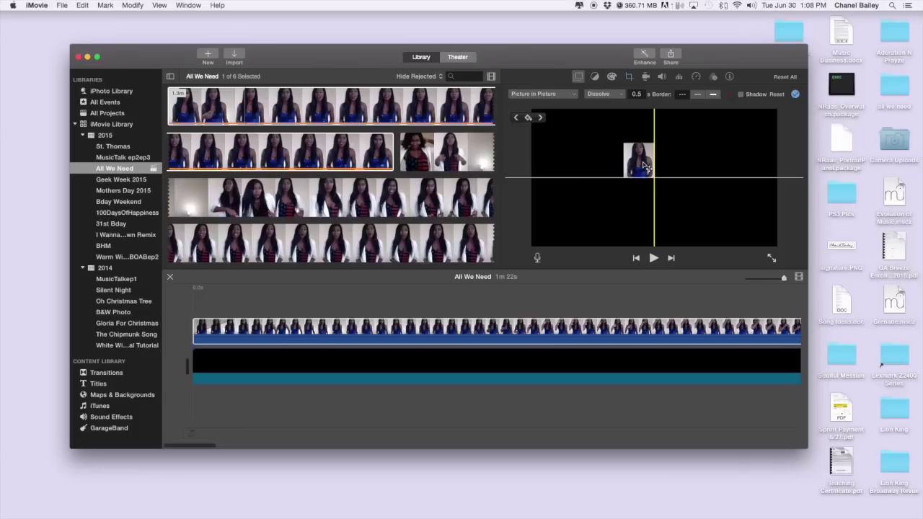
{"action": "left_click_drag", "start_coordinate": [646, 168], "coordinate": [658, 185]}
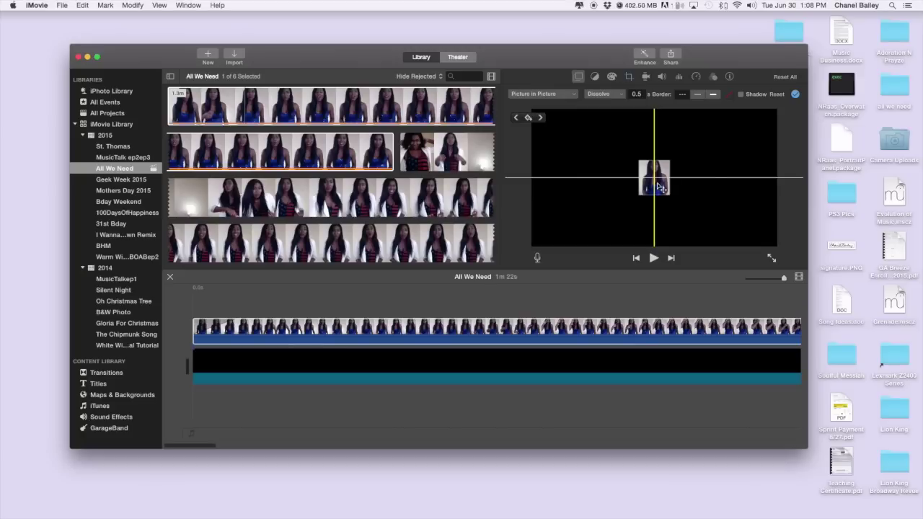
{"action": "left_click_drag", "start_coordinate": [659, 186], "coordinate": [658, 186]}
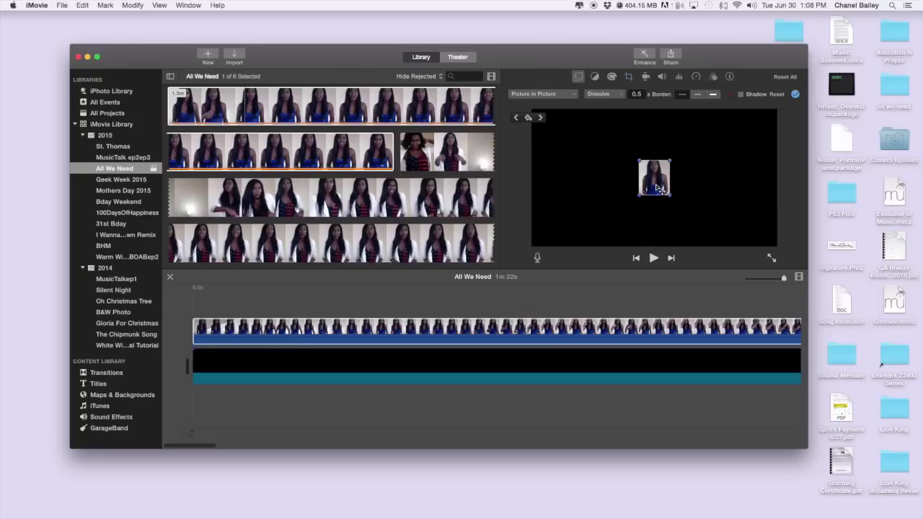
{"action": "left_click_drag", "start_coordinate": [658, 189], "coordinate": [644, 170]}
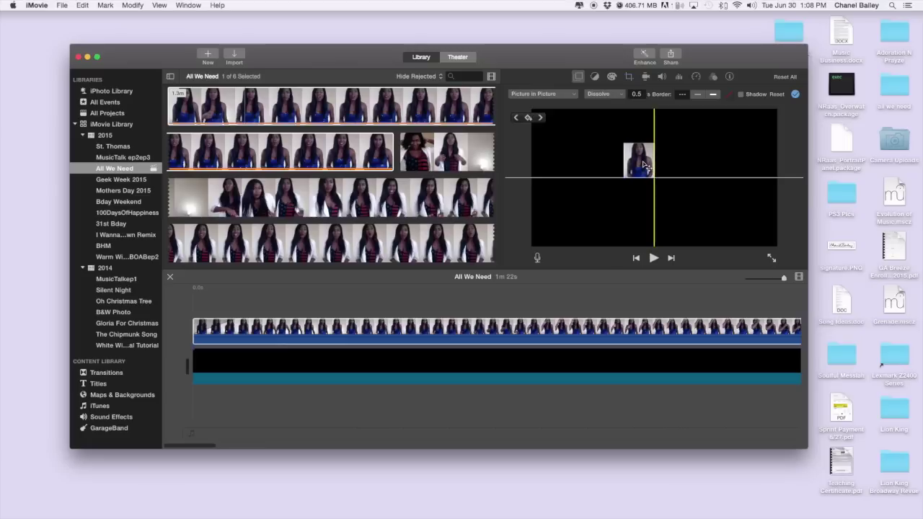
{"action": "mouse_move", "coordinate": [625, 143]}
{"action": "left_mouse_down"}
{"action": "mouse_move", "coordinate": [596, 112]}
{"action": "mouse_move", "coordinate": [595, 125]}
{"action": "mouse_move", "coordinate": [636, 151]}
{"action": "left_mouse_up"}
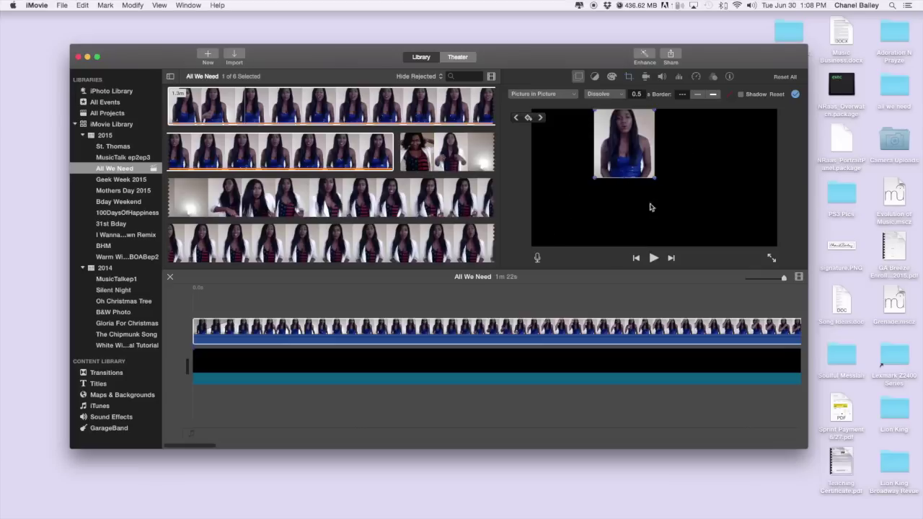
{"action": "left_click_drag", "start_coordinate": [636, 151], "coordinate": [637, 151]}
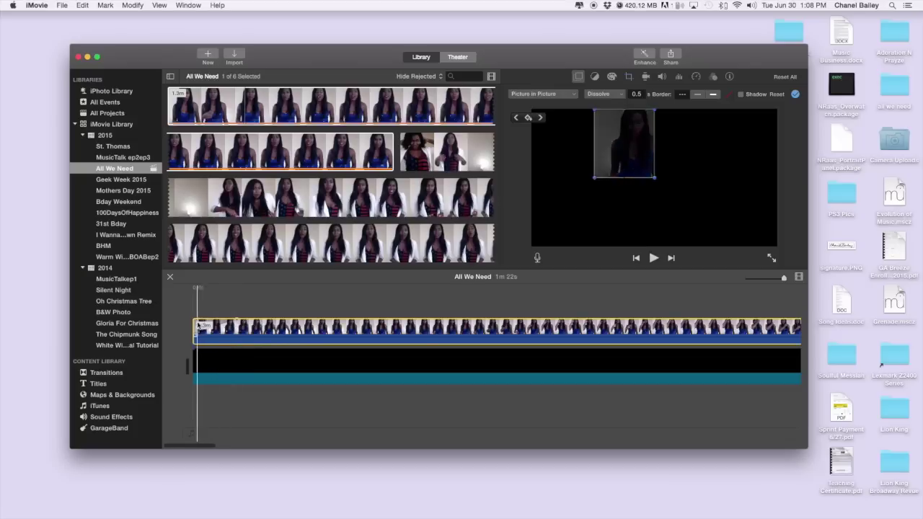
Play the timeline from the beginning to check the inset clip over the black background.
{"action": "left_click", "coordinate": [189, 317]}
{"action": "left_click", "coordinate": [185, 310]}
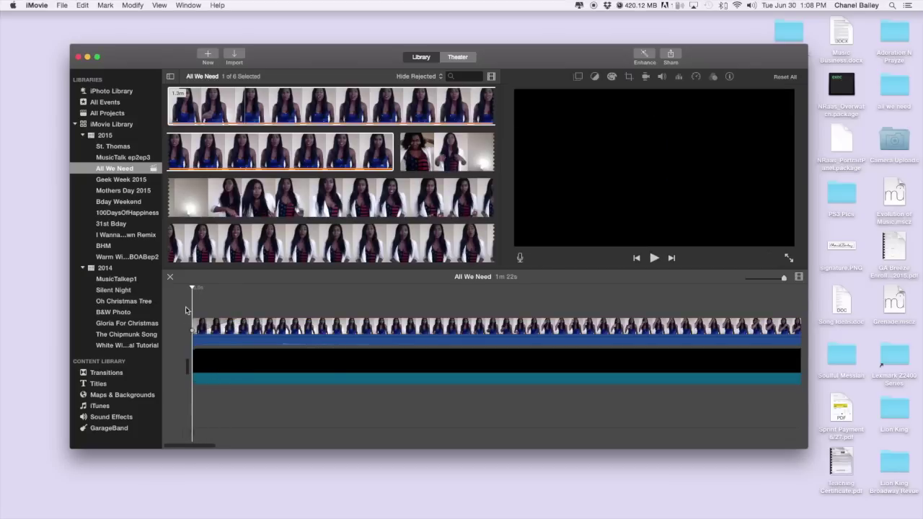
{"action": "key", "text": "space"}
{"action": "left_click", "coordinate": [188, 310]}
{"action": "key", "text": "space"}
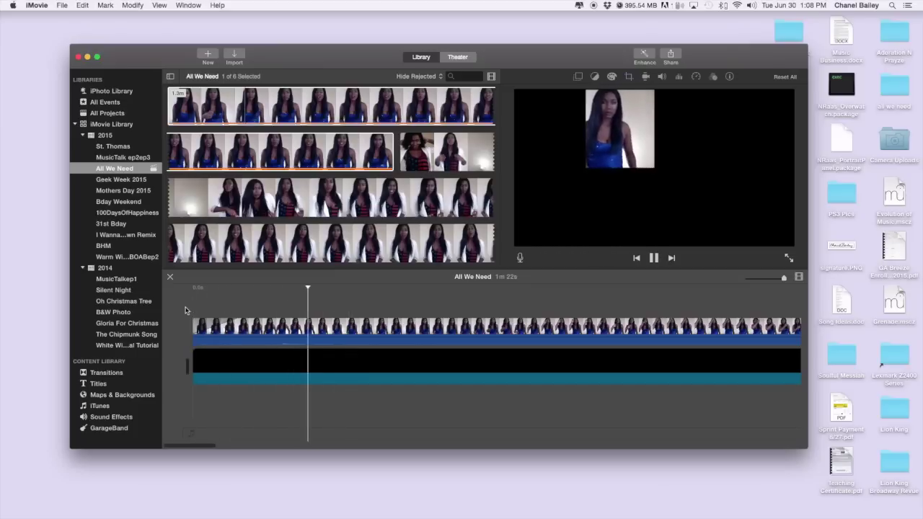
{"action": "key", "text": "space"}
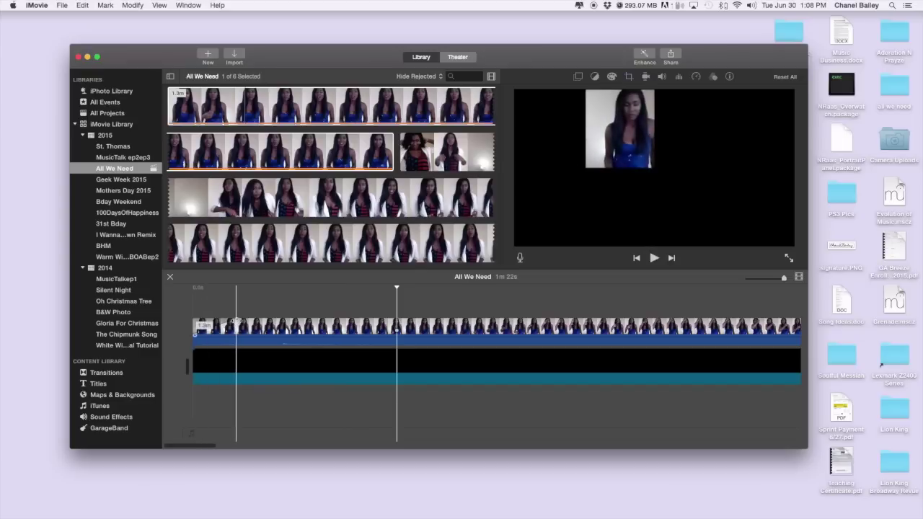
Remove the fade-in at the start of the inset clip and play the timeline again from the beginning.
{"action": "left_click_drag", "start_coordinate": [234, 321], "coordinate": [192, 321]}
{"action": "left_click", "coordinate": [173, 315]}
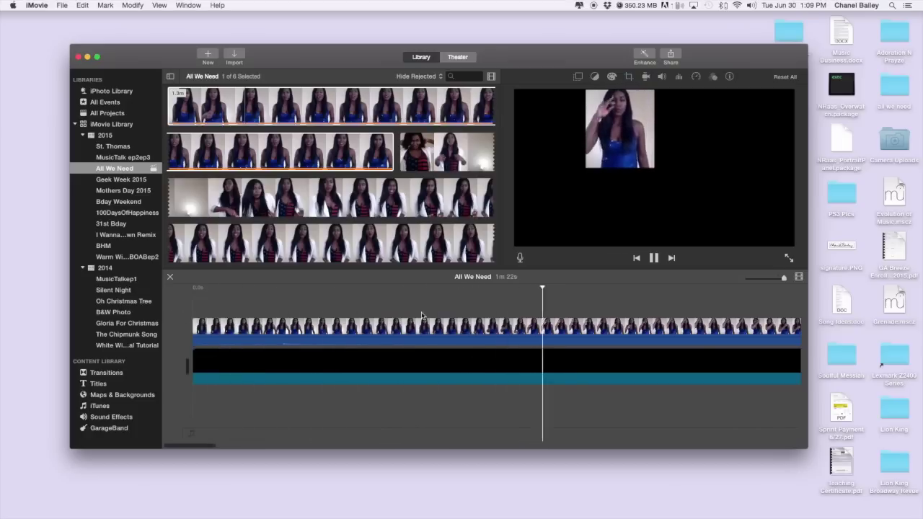
{"action": "scroll", "coordinate": [422, 315], "scroll_direction": "right", "scroll_amount": 6}
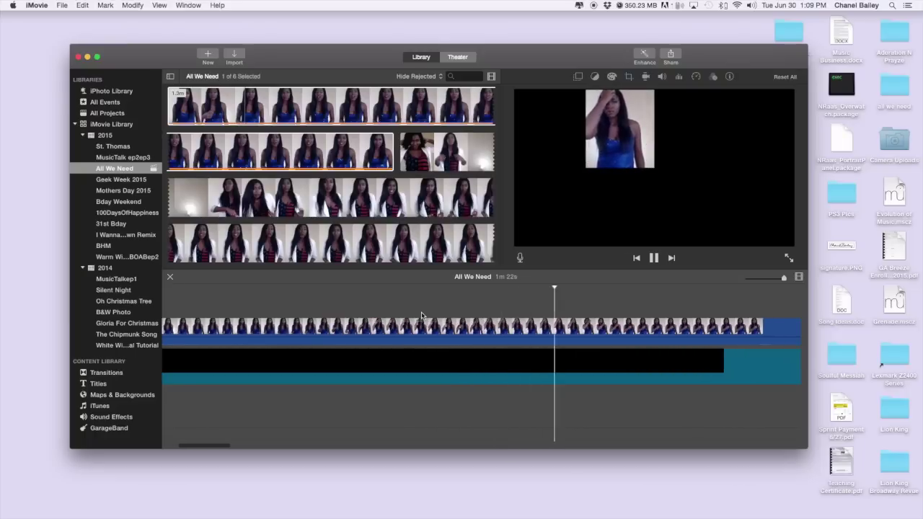
Split the inset clip just before its audio waveform starts rising and shift the second part slightly away from the first.
{"action": "scroll", "coordinate": [421, 315], "scroll_direction": "right", "scroll_amount": 5}
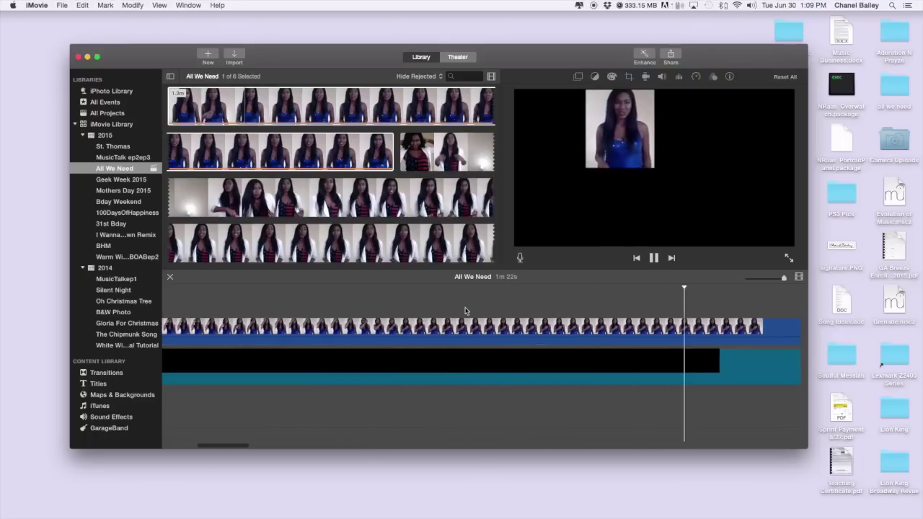
{"action": "scroll", "coordinate": [457, 310], "scroll_direction": "right", "scroll_amount": 6}
{"action": "scroll", "coordinate": [456, 311], "scroll_direction": "right", "scroll_amount": 5}
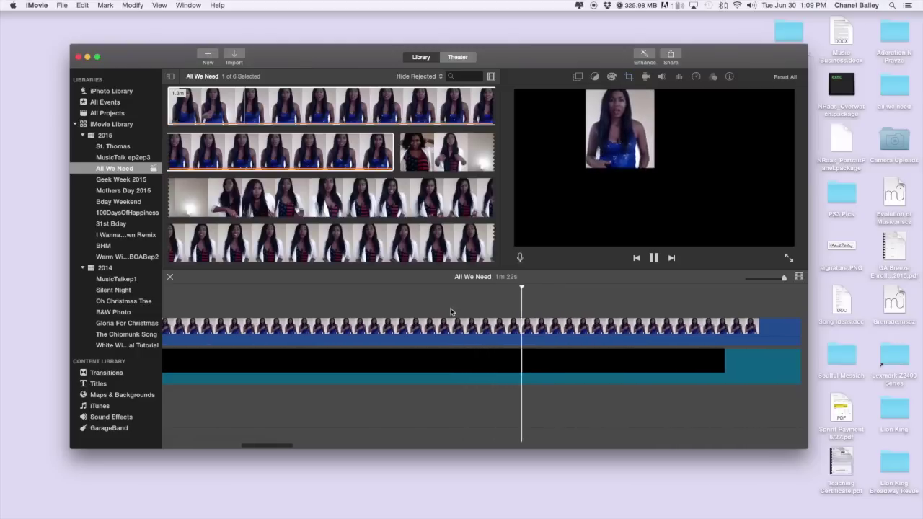
{"action": "scroll", "coordinate": [444, 310], "scroll_direction": "right", "scroll_amount": 5}
{"action": "scroll", "coordinate": [436, 311], "scroll_direction": "right", "scroll_amount": 6}
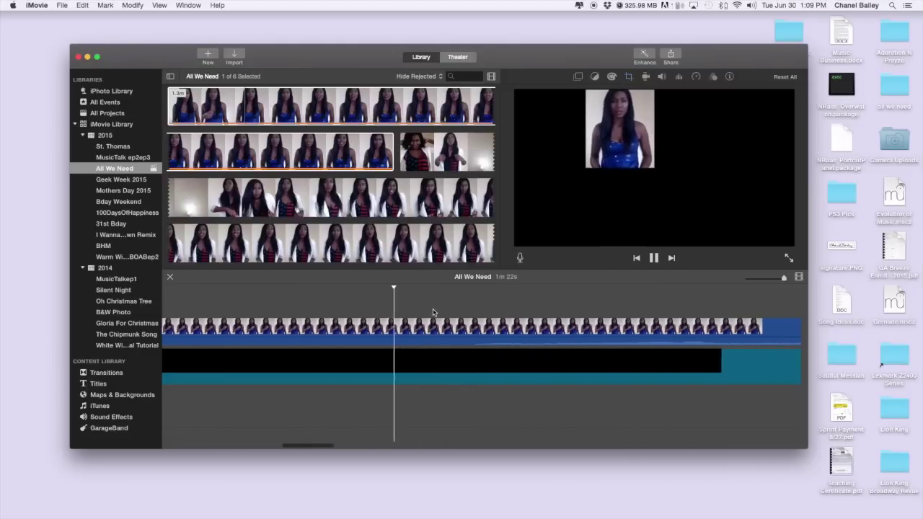
{"action": "key", "text": "space"}
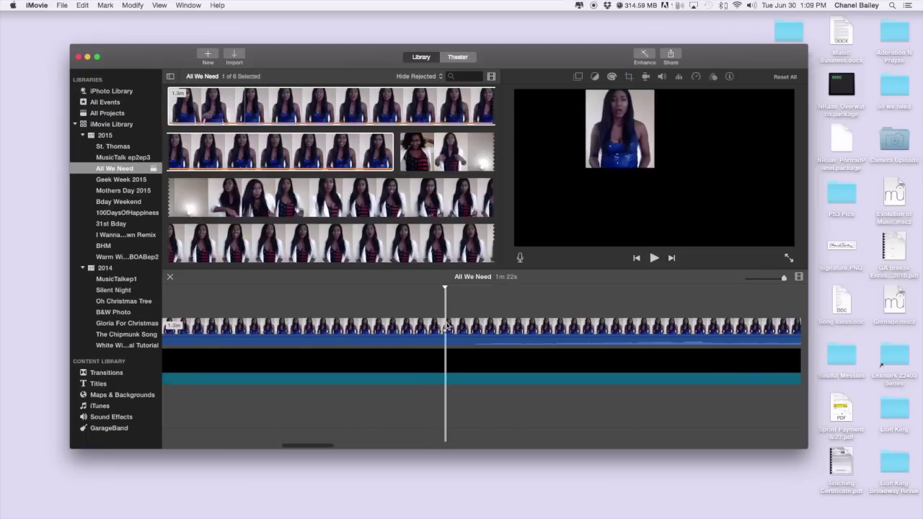
{"action": "left_click", "coordinate": [445, 328]}
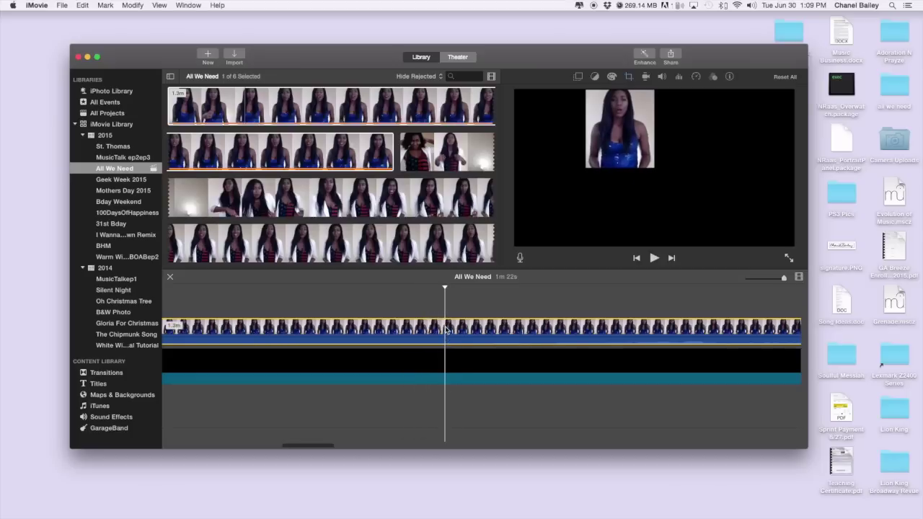
{"action": "right_click", "coordinate": [446, 330]}
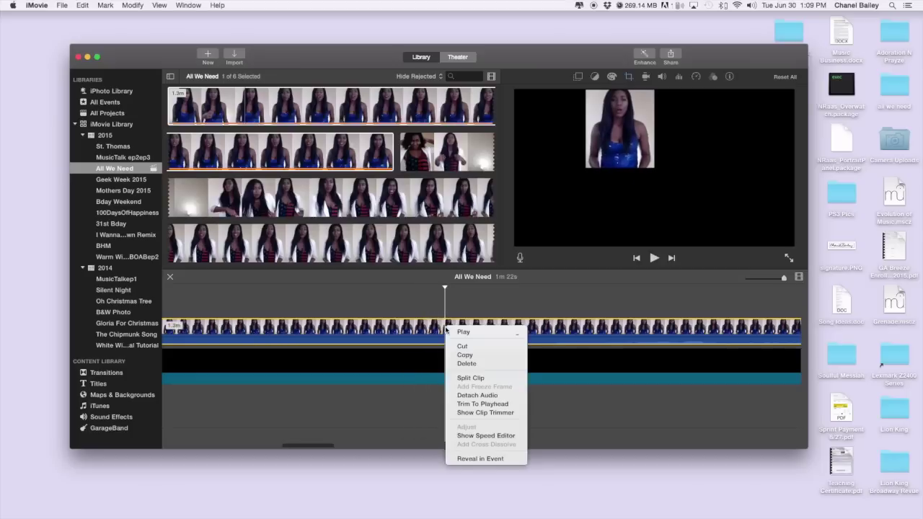
{"action": "left_click", "coordinate": [467, 378]}
{"action": "left_click_drag", "start_coordinate": [449, 326], "coordinate": [480, 329]}
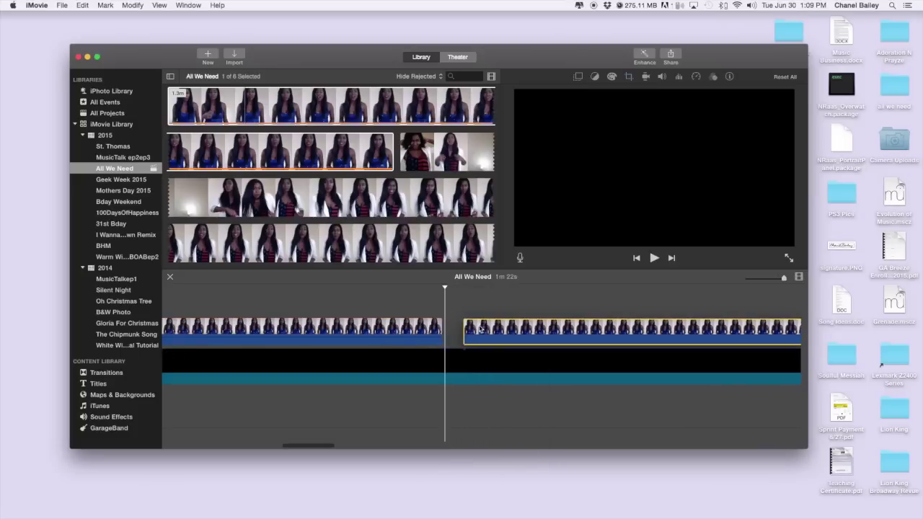
Delete the inset clip's leading segment and move the remaining part to the start of the timeline.
{"action": "left_click", "coordinate": [396, 329]}
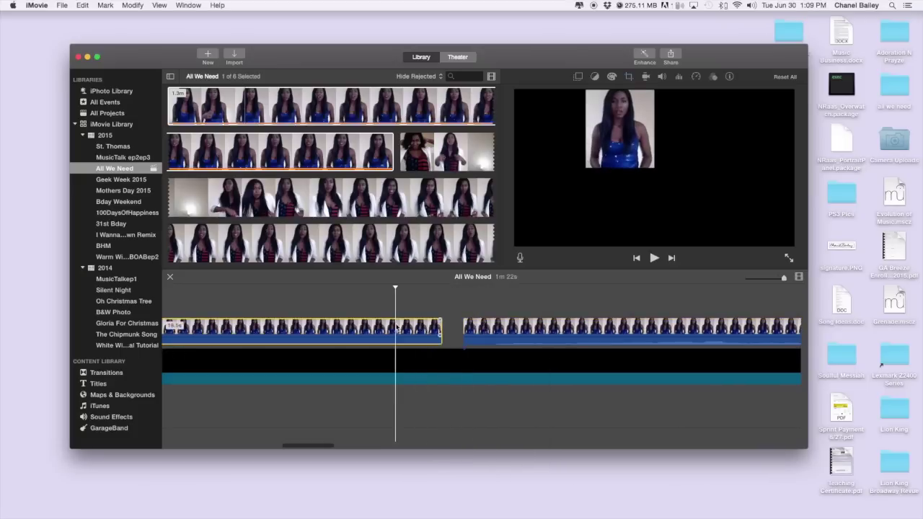
{"action": "key", "text": "Delete"}
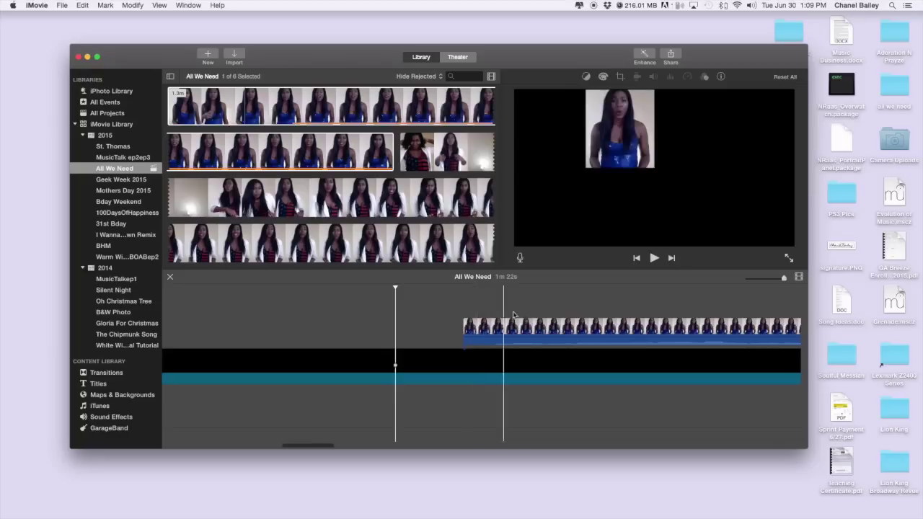
{"action": "left_click", "coordinate": [516, 330]}
{"action": "left_click_drag", "start_coordinate": [521, 333], "coordinate": [152, 336]}
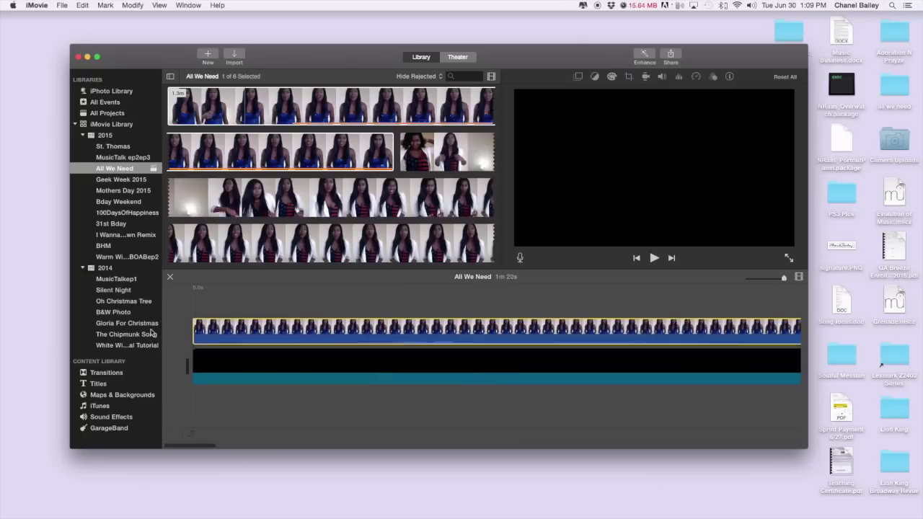
Play the trimmed inset clip from the start of the timeline, stop it and return to the beginning.
{"action": "left_click", "coordinate": [181, 313]}
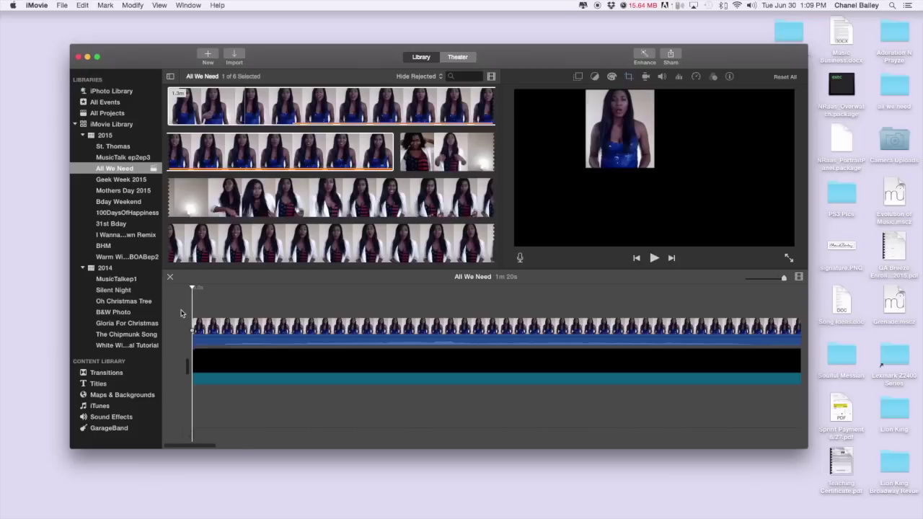
{"action": "key", "text": "space"}
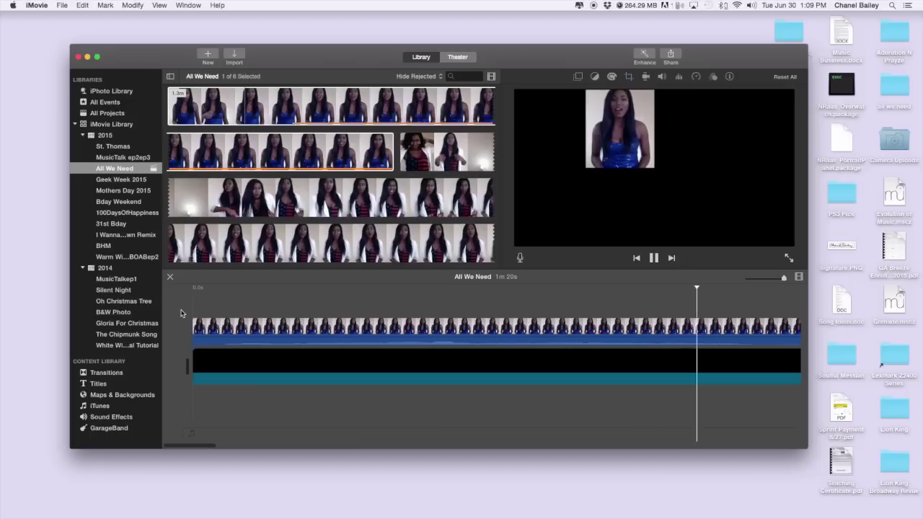
{"action": "key", "text": "space"}
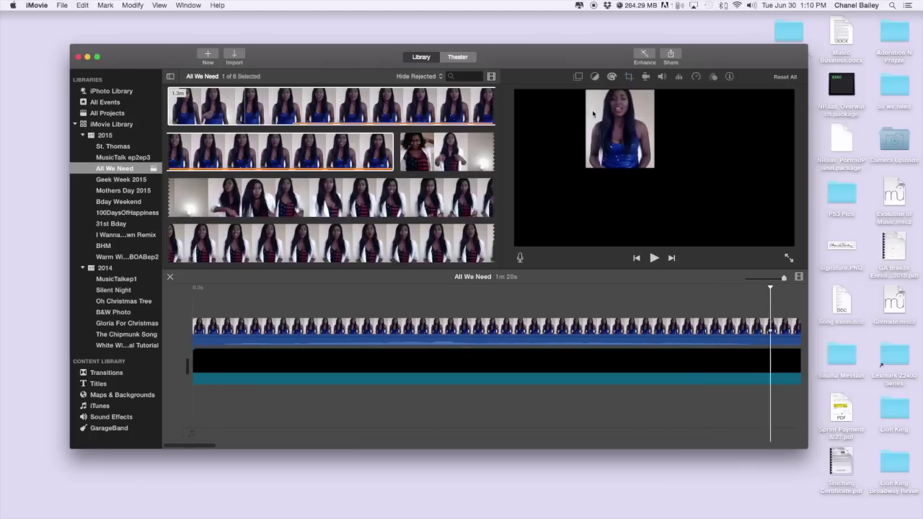
{"action": "key", "text": "Home"}
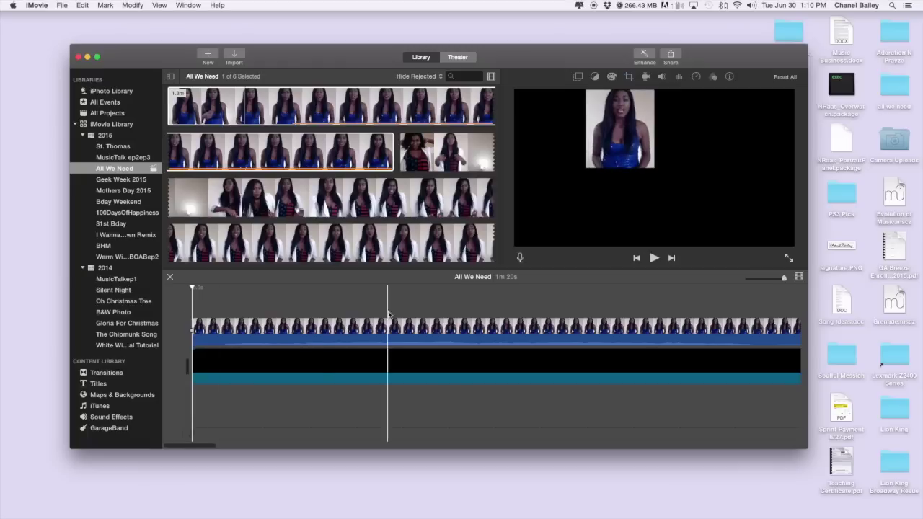
Split the black background at the end of the inset clip and delete the excess background after it.
{"action": "scroll", "coordinate": [373, 313], "scroll_direction": "right", "scroll_amount": 5}
{"action": "scroll", "coordinate": [353, 312], "scroll_direction": "right", "scroll_amount": 10}
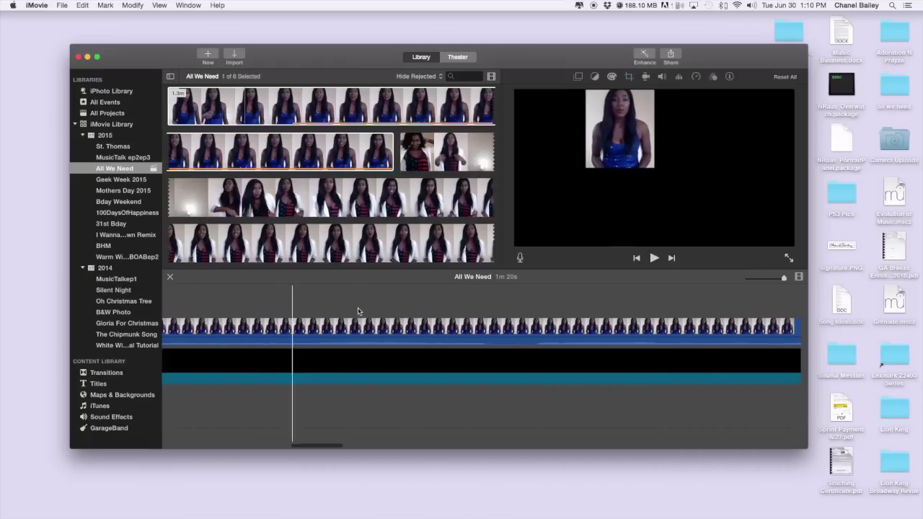
{"action": "scroll", "coordinate": [344, 310], "scroll_direction": "right", "scroll_amount": 5}
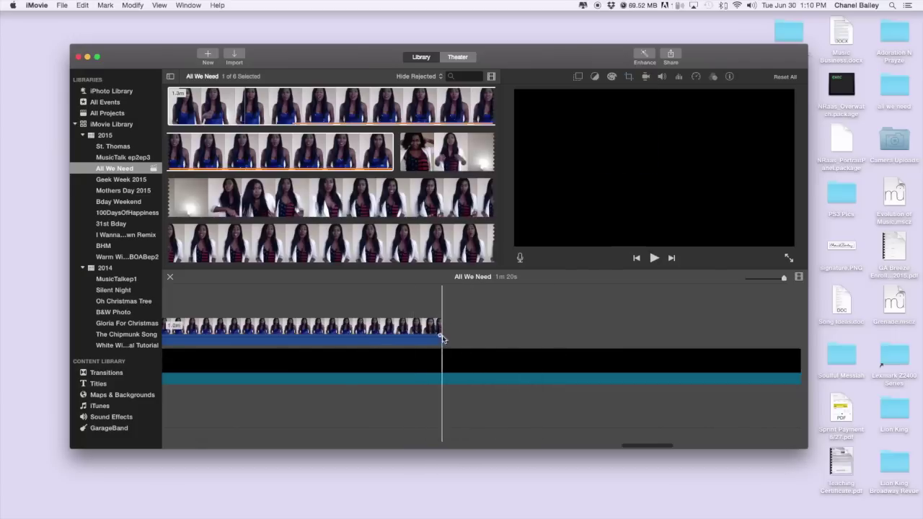
{"action": "left_click", "coordinate": [444, 358]}
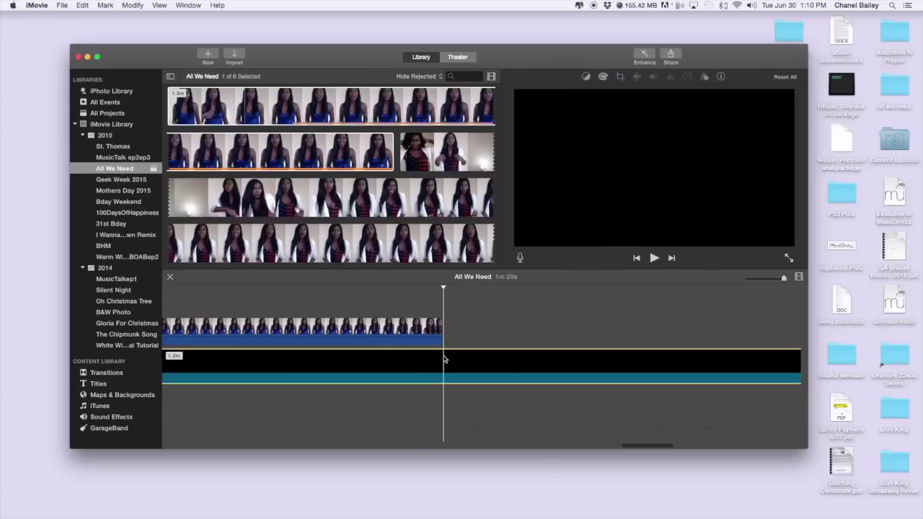
{"action": "right_click", "coordinate": [444, 358]}
{"action": "left_click", "coordinate": [466, 407]}
{"action": "left_click", "coordinate": [486, 367]}
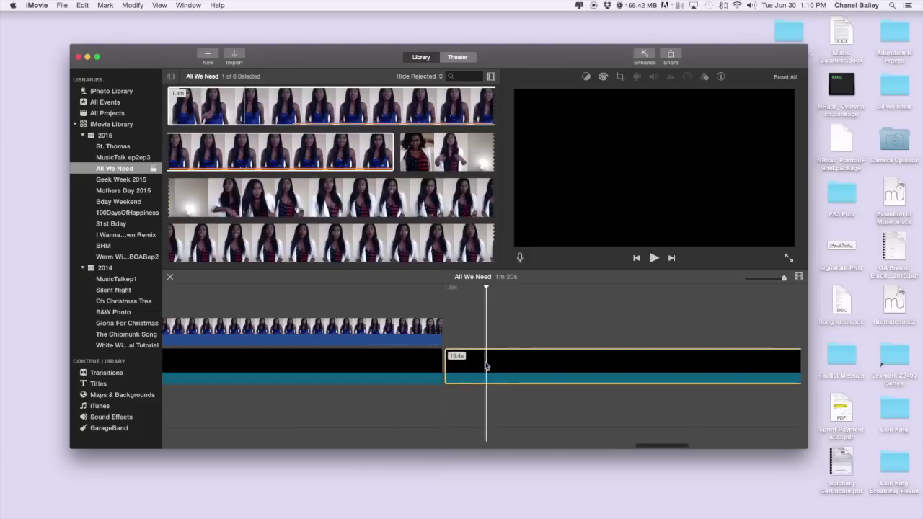
{"action": "key", "text": "Delete"}
Start sharing the project as a file and set its title to All We Need.
{"action": "scroll", "coordinate": [409, 347], "scroll_direction": "left", "scroll_amount": 5}
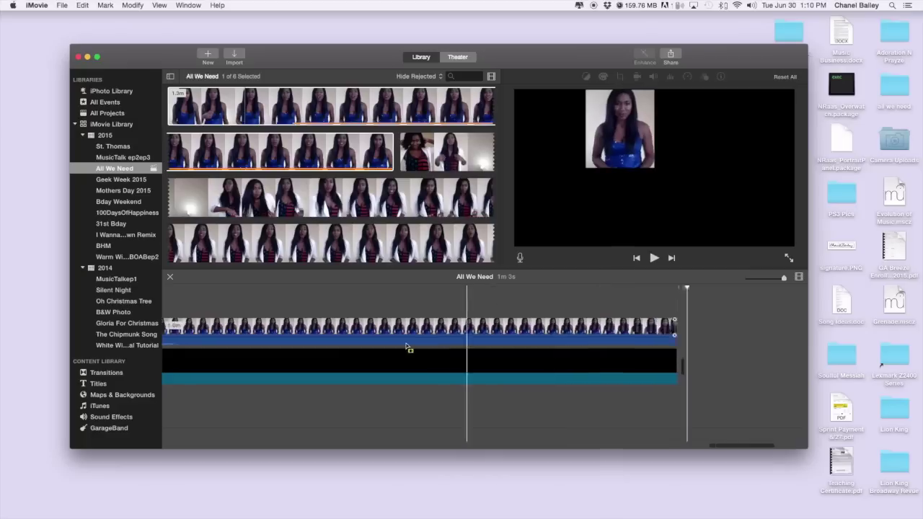
{"action": "scroll", "coordinate": [408, 348], "scroll_direction": "left", "scroll_amount": 5}
{"action": "scroll", "coordinate": [415, 348], "scroll_direction": "left", "scroll_amount": 5}
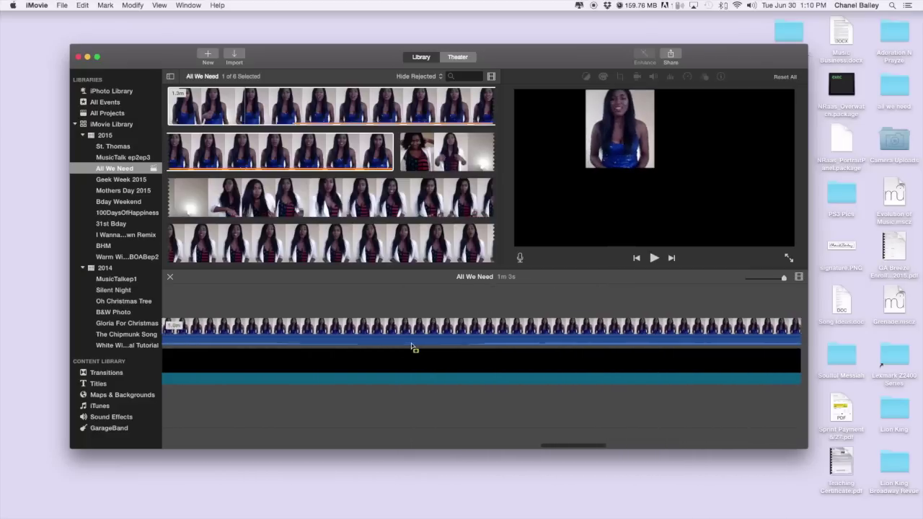
{"action": "scroll", "coordinate": [414, 347], "scroll_direction": "left", "scroll_amount": 10}
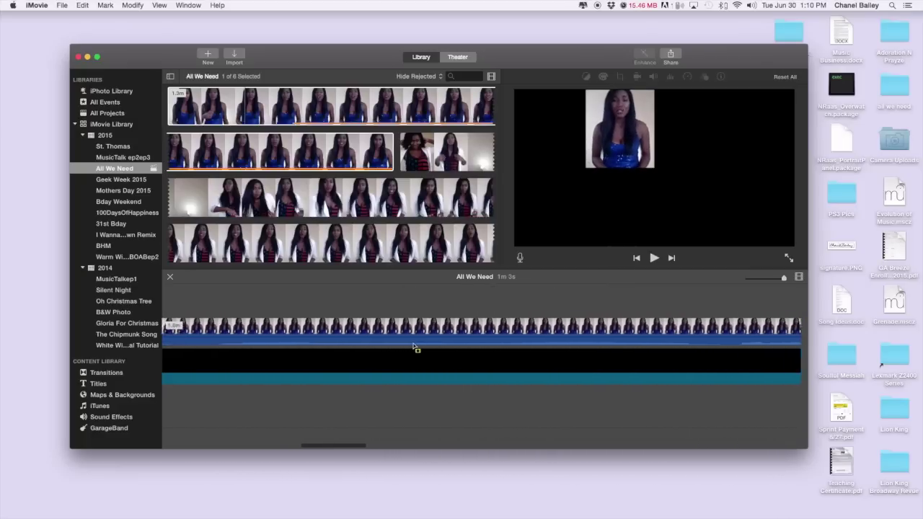
{"action": "scroll", "coordinate": [421, 346], "scroll_direction": "left", "scroll_amount": 3}
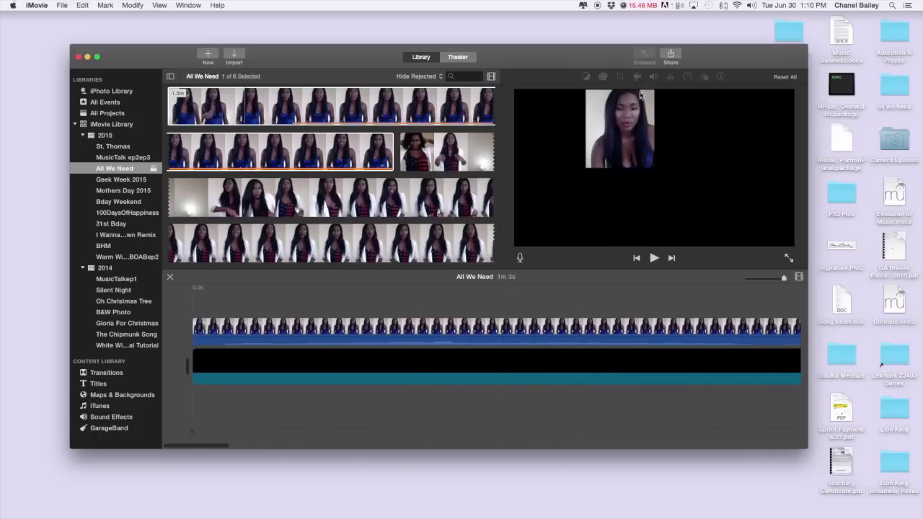
{"action": "left_click", "coordinate": [671, 55]}
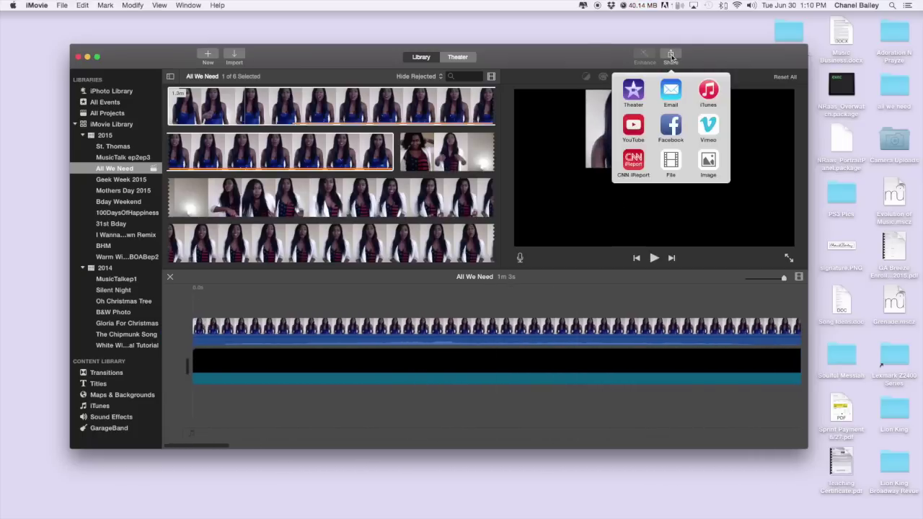
{"action": "left_click", "coordinate": [669, 165]}
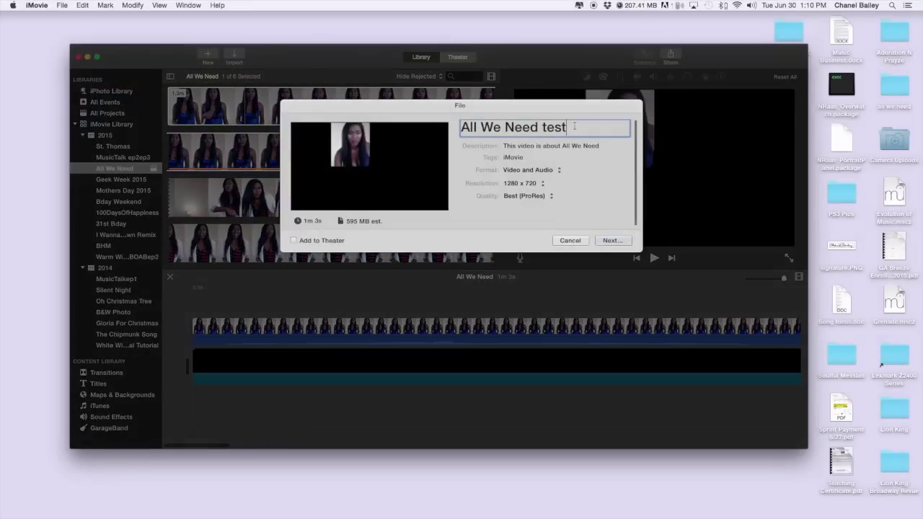
{"action": "key", "text": "BackSpace"}
{"action": "key", "text": "BackSpace"}
{"action": "key", "text": "BackSpace"}
{"action": "key", "text": "BackSpace"}
{"action": "key", "text": "BackSpace"}
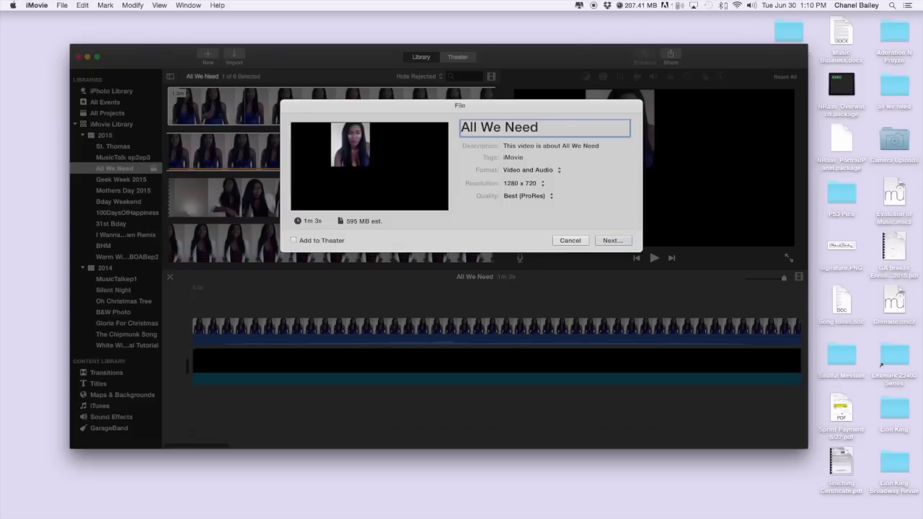
Save the export as All We Need on the Desktop and show the exported file in Finder.
{"action": "left_click", "coordinate": [615, 241]}
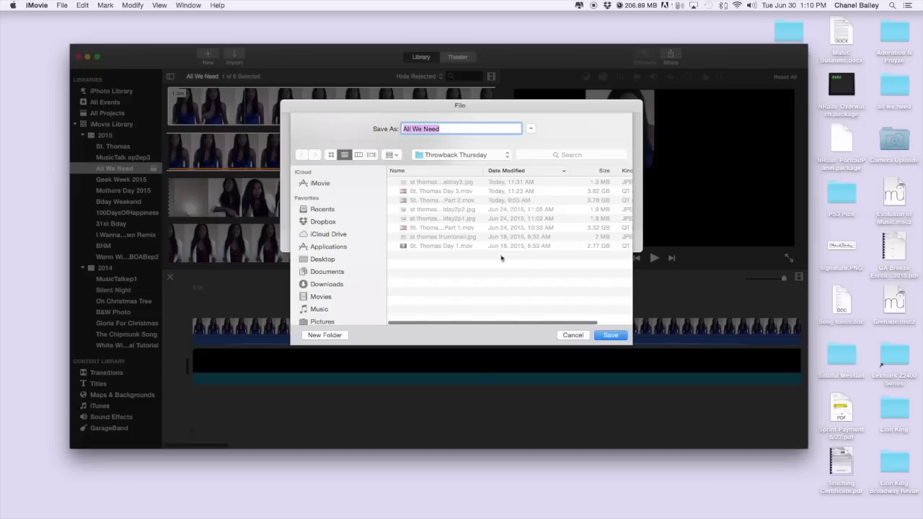
{"action": "left_click", "coordinate": [322, 259]}
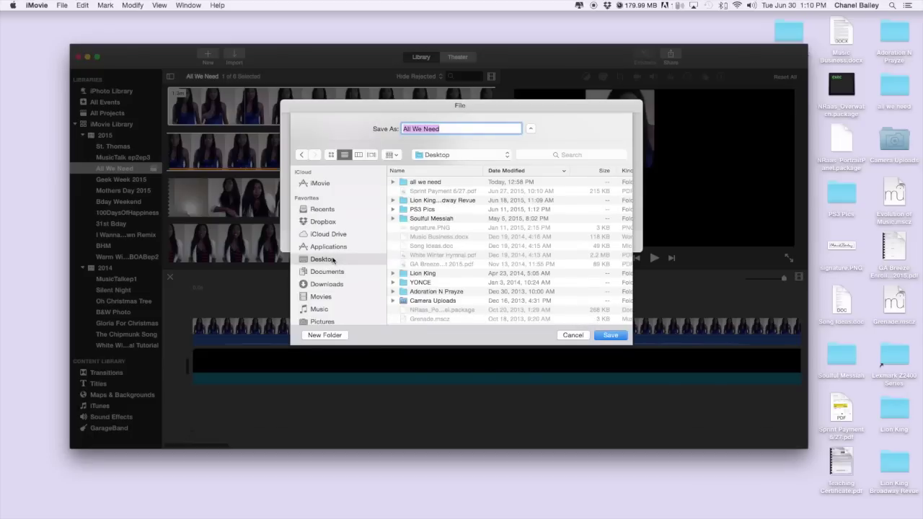
{"action": "left_click", "coordinate": [610, 335]}
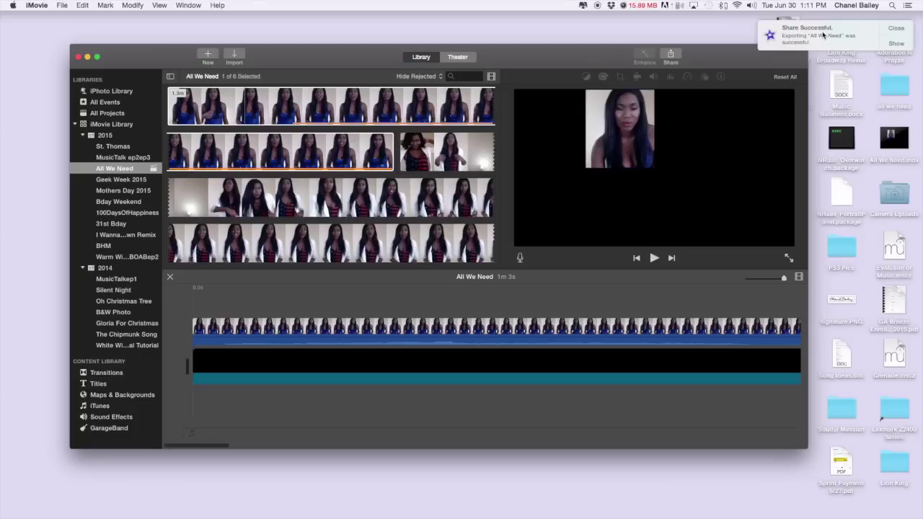
{"action": "left_click", "coordinate": [894, 43]}
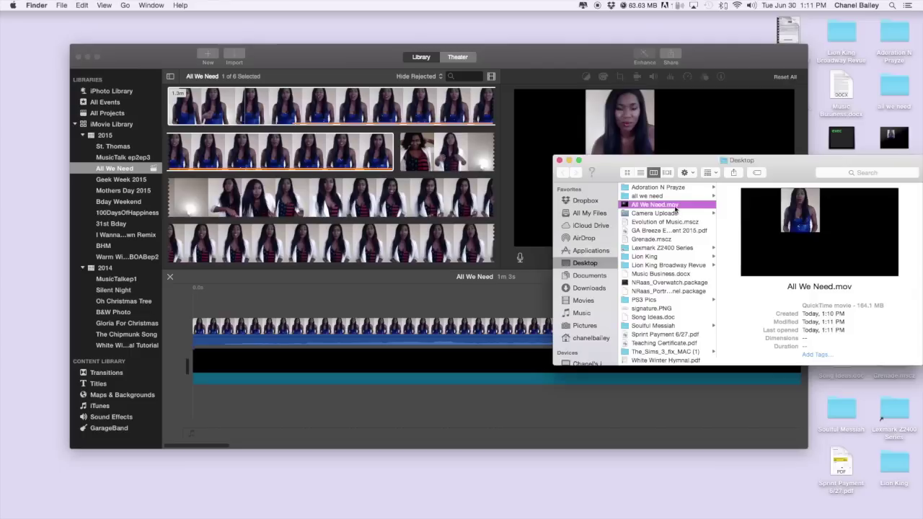
Return to the iMovie project and clear the timeline by deleting both the inset clip and the black background.
{"action": "left_click", "coordinate": [323, 63]}
{"action": "left_click", "coordinate": [296, 293]}
{"action": "key", "text": "super+a"}
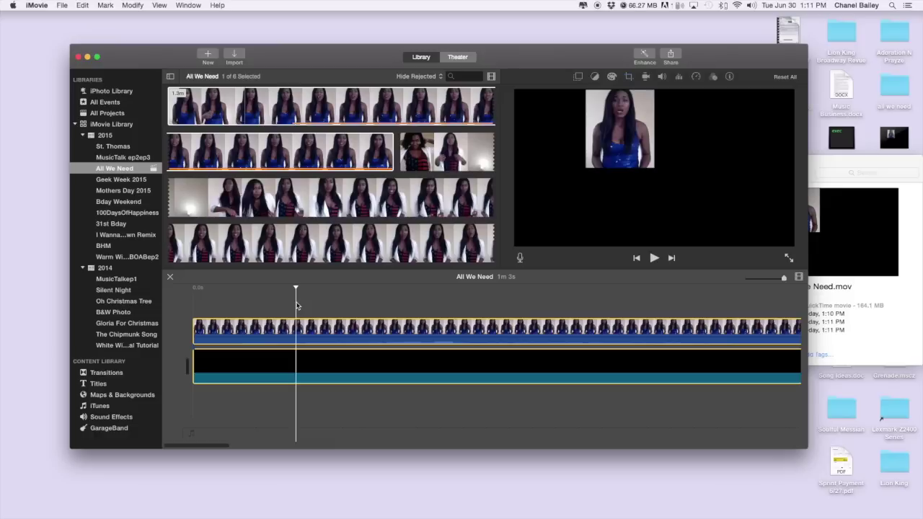
{"action": "key", "text": "Delete"}
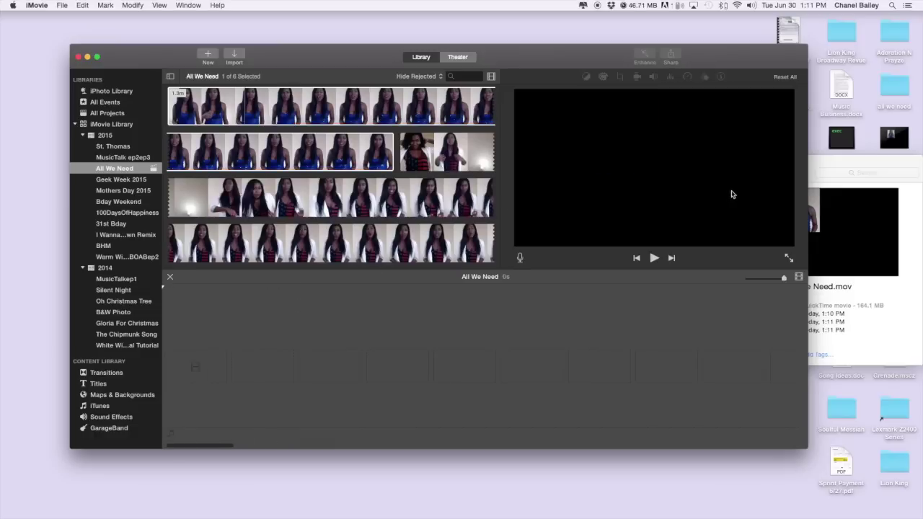
Add All We Need.mov from the Desktop folder to the empty timeline, enlarge the timeline scale and play it from the beginning.
{"action": "left_click", "coordinate": [824, 164]}
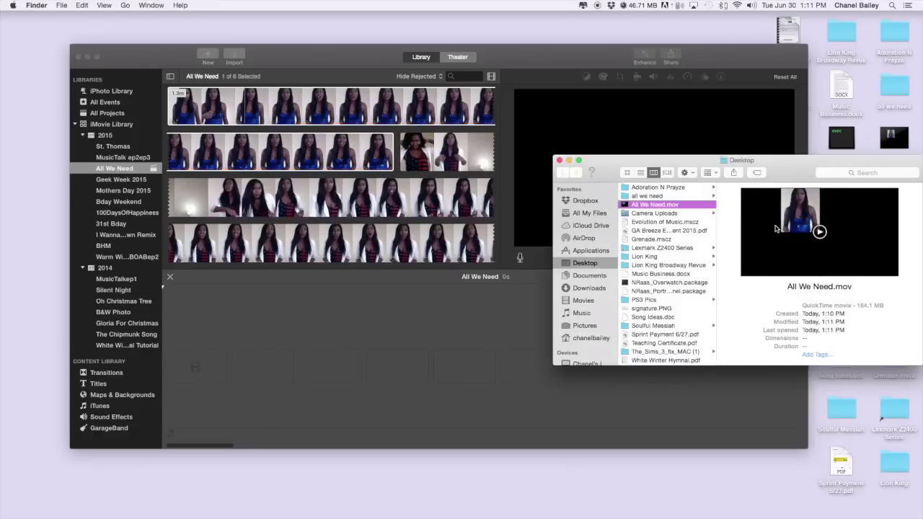
{"action": "left_click_drag", "start_coordinate": [613, 281], "coordinate": [212, 357]}
{"action": "left_click", "coordinate": [760, 278]}
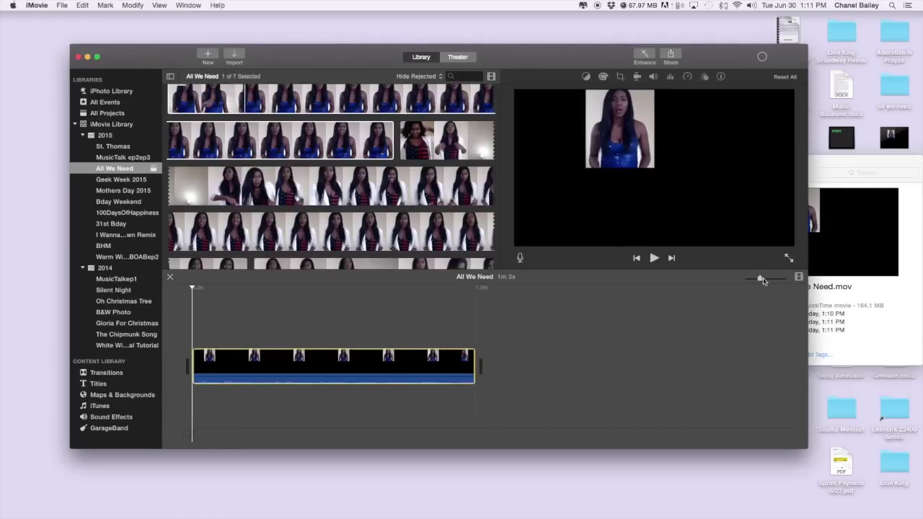
{"action": "left_click_drag", "start_coordinate": [764, 278], "coordinate": [784, 278]}
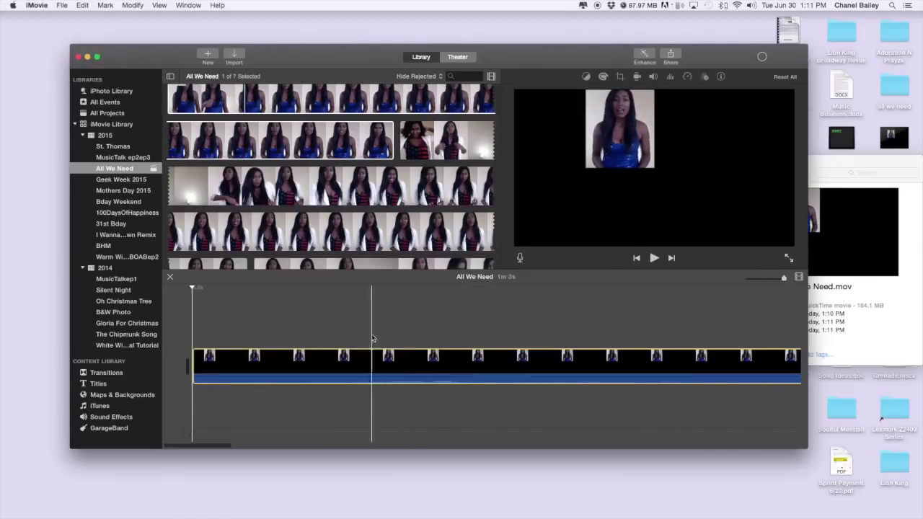
{"action": "left_click", "coordinate": [189, 336]}
{"action": "key", "text": "space"}
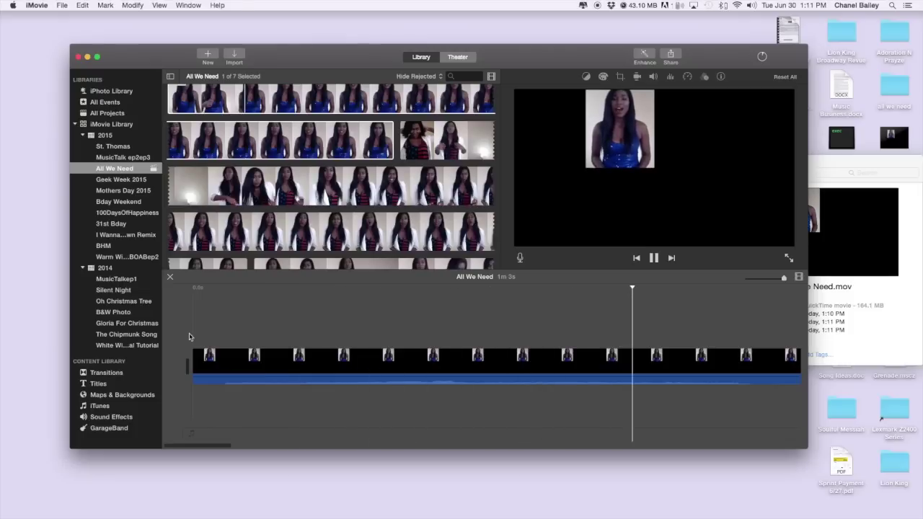
Add the 2.0-minute white-jacket clip to the All We Need timeline as an overlay above the background, aligned with its start.
{"action": "left_click", "coordinate": [189, 336]}
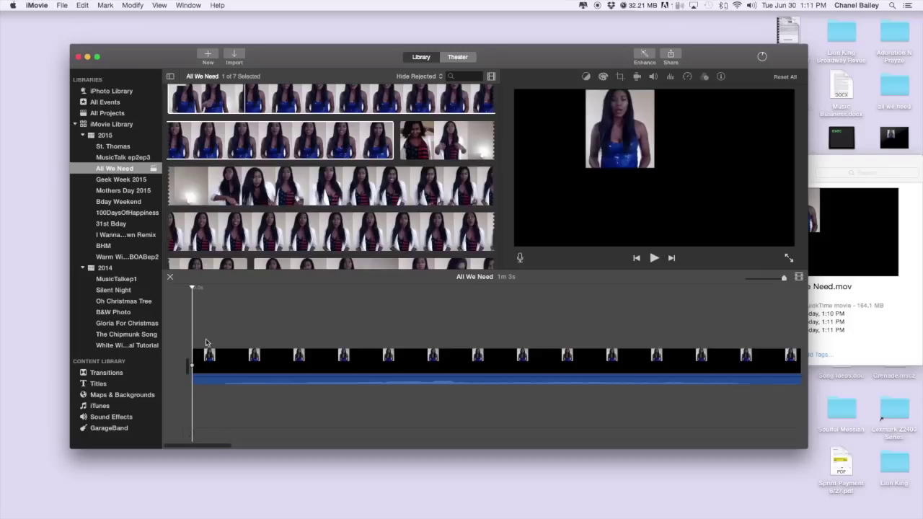
{"action": "left_click", "coordinate": [445, 140]}
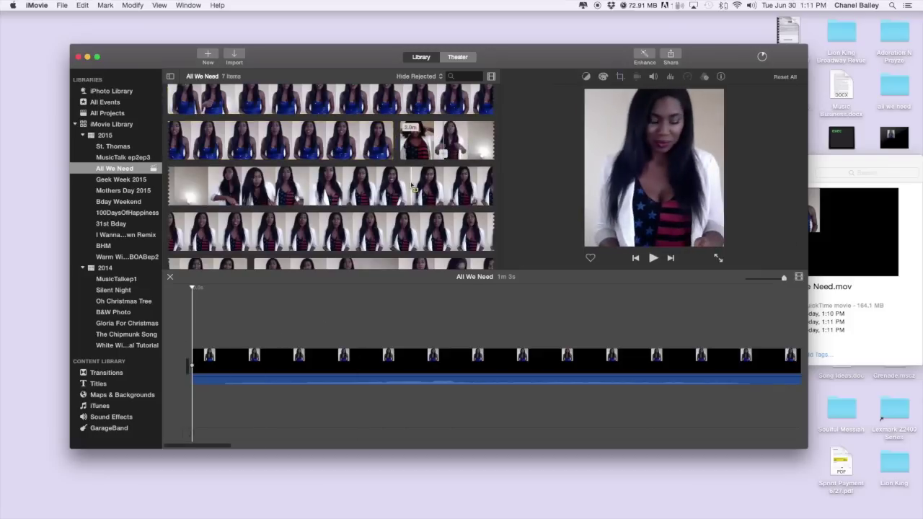
{"action": "left_click", "coordinate": [440, 150]}
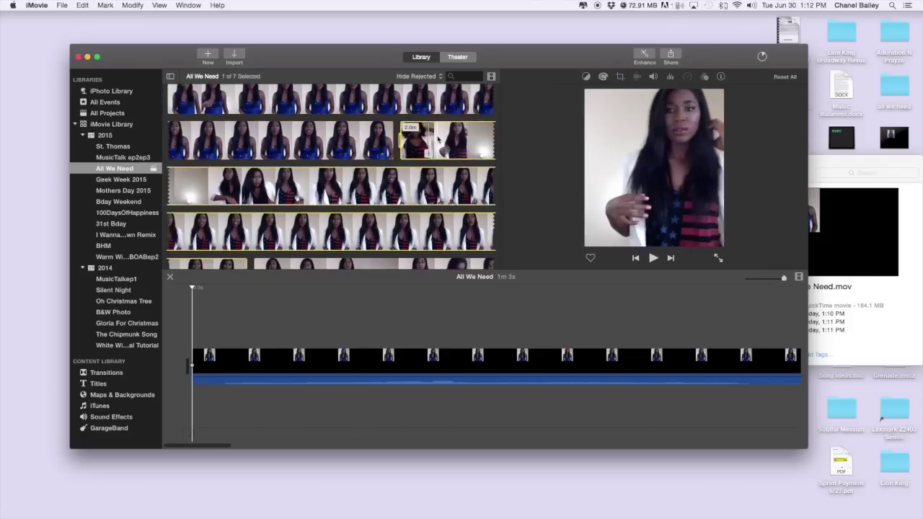
{"action": "left_click_drag", "start_coordinate": [438, 139], "coordinate": [189, 323]}
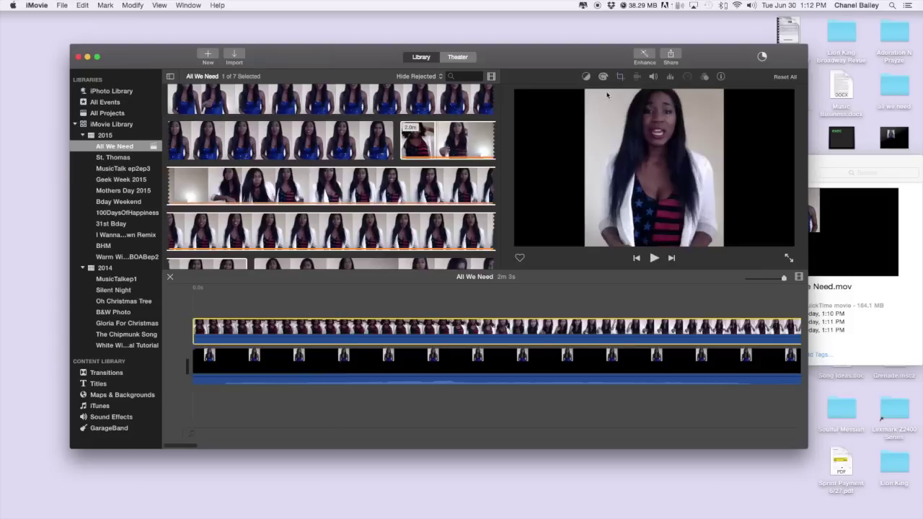
Set the overlay clip to Picture in Picture, place it beside the blue-dress image and enlarge it to the same height.
{"action": "left_click", "coordinate": [505, 300]}
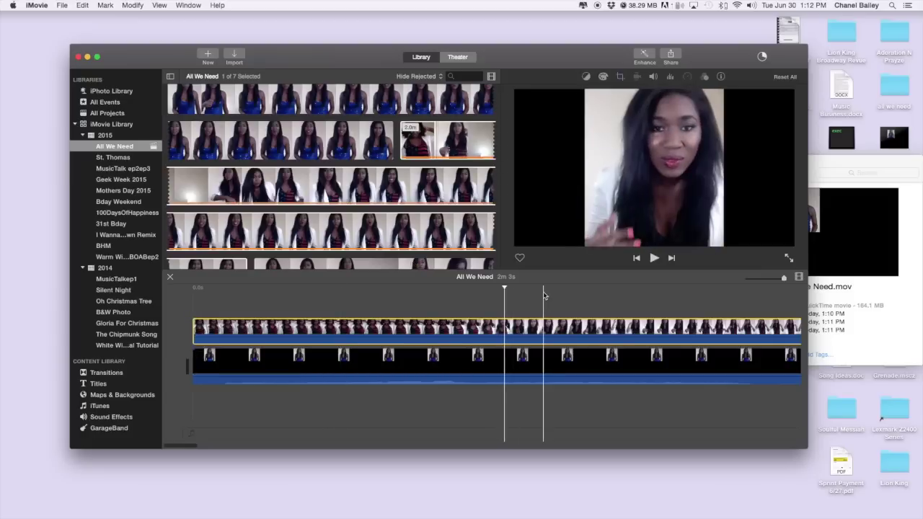
{"action": "left_click", "coordinate": [529, 299]}
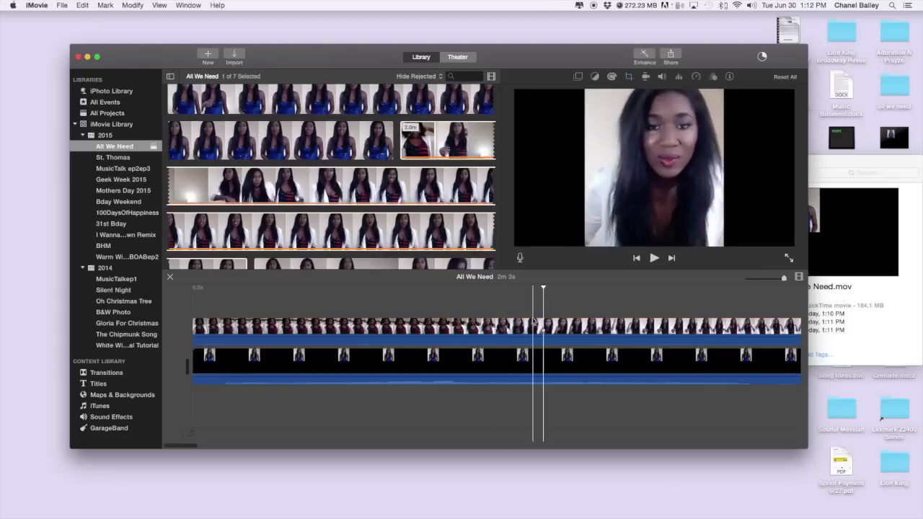
{"action": "left_click", "coordinate": [579, 77]}
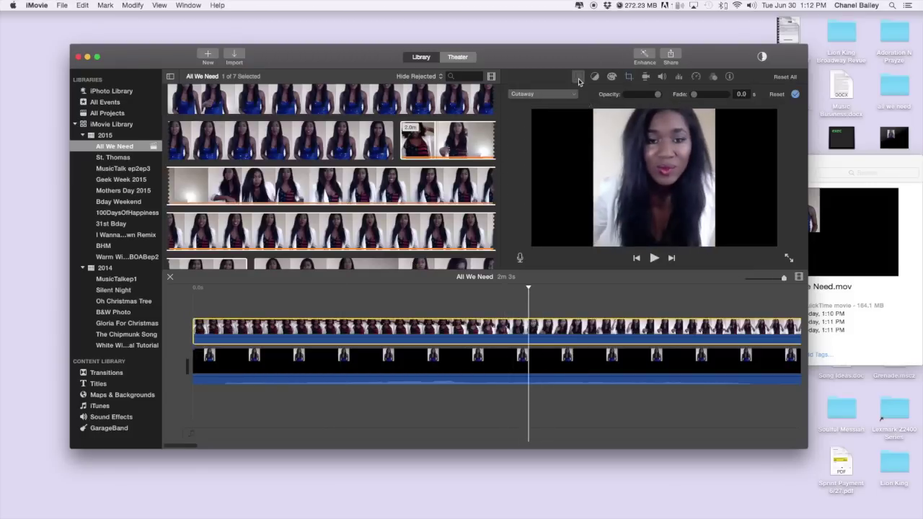
{"action": "left_click", "coordinate": [559, 94]}
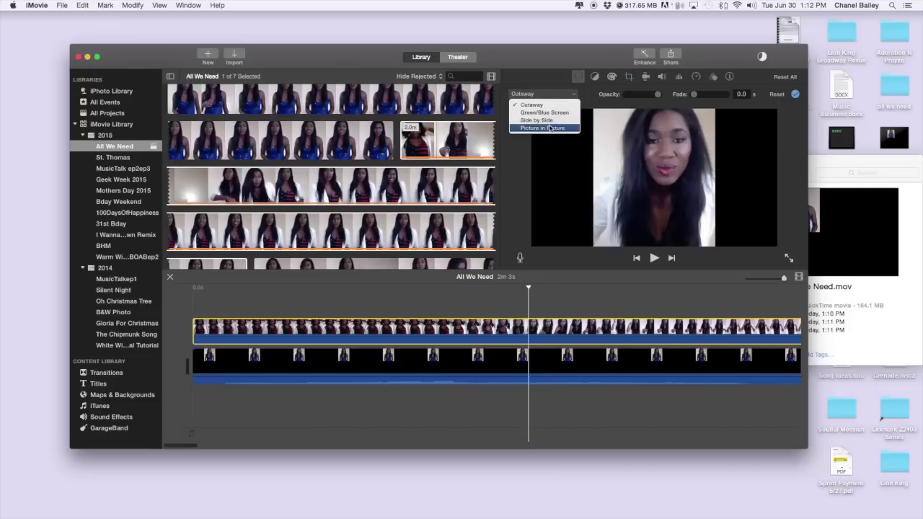
{"action": "left_click", "coordinate": [548, 128]}
{"action": "left_click_drag", "start_coordinate": [723, 153], "coordinate": [679, 163]}
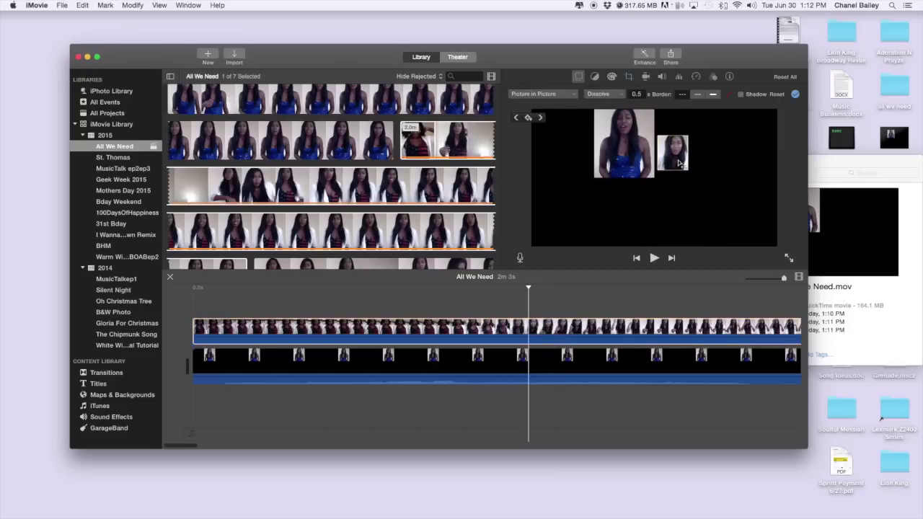
{"action": "left_click_drag", "start_coordinate": [678, 162], "coordinate": [707, 111]}
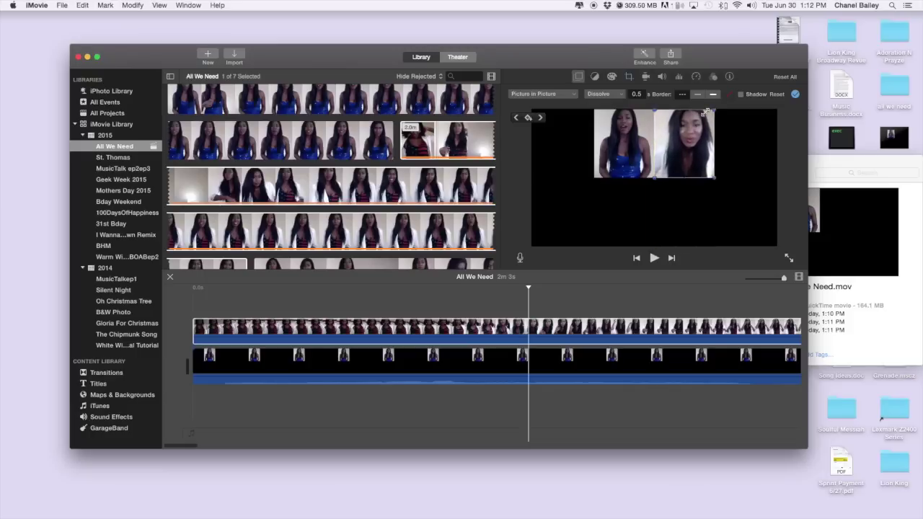
Preview the two images together and slightly adjust the size of the white-jacket inset.
{"action": "left_click", "coordinate": [472, 303]}
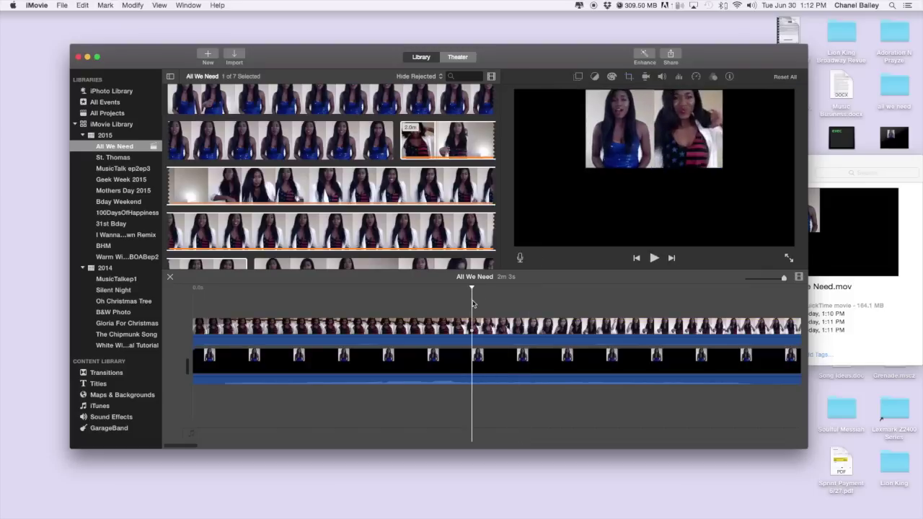
{"action": "key", "text": "space"}
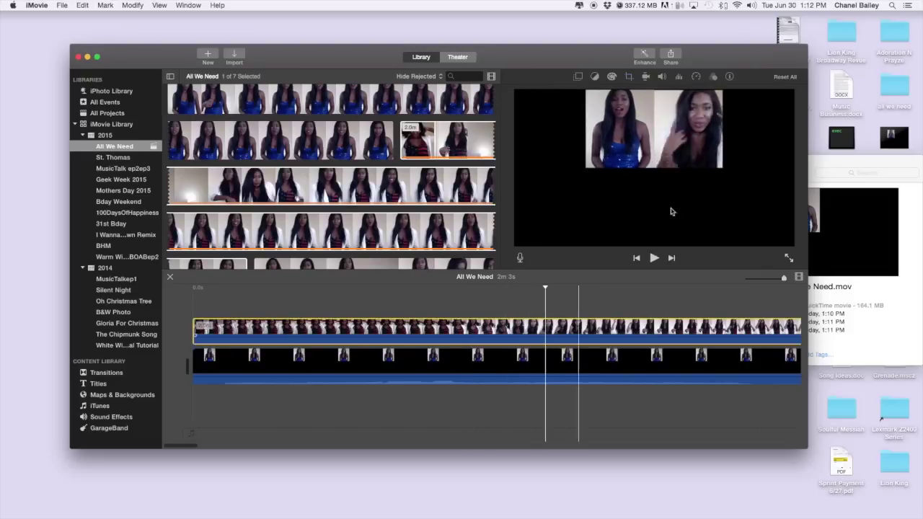
{"action": "left_click", "coordinate": [595, 324]}
{"action": "left_click", "coordinate": [588, 324]}
{"action": "left_click", "coordinate": [578, 76]}
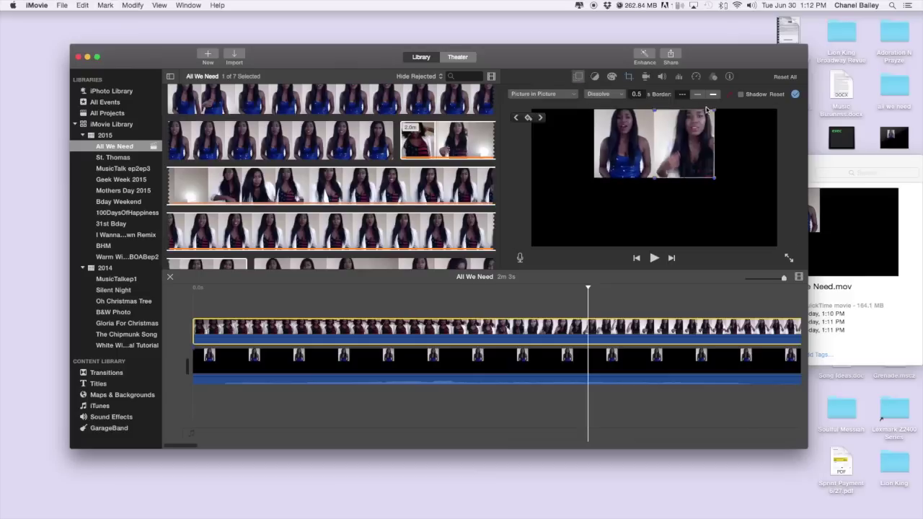
{"action": "left_click_drag", "start_coordinate": [716, 108], "coordinate": [711, 124]}
Shift the white-jacket inset slightly away from the blue-dress image to leave a narrow gap between them.
{"action": "left_click", "coordinate": [422, 310]}
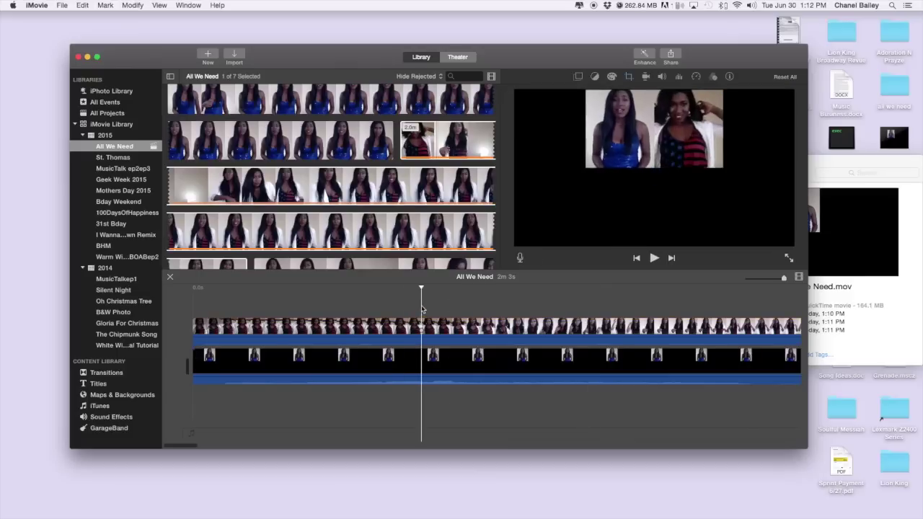
{"action": "left_click", "coordinate": [417, 326]}
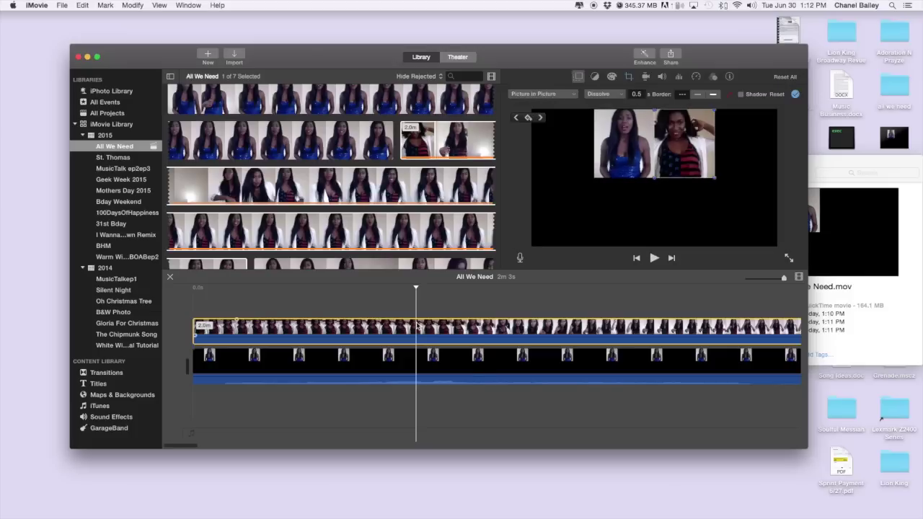
{"action": "left_click_drag", "start_coordinate": [668, 162], "coordinate": [670, 163]}
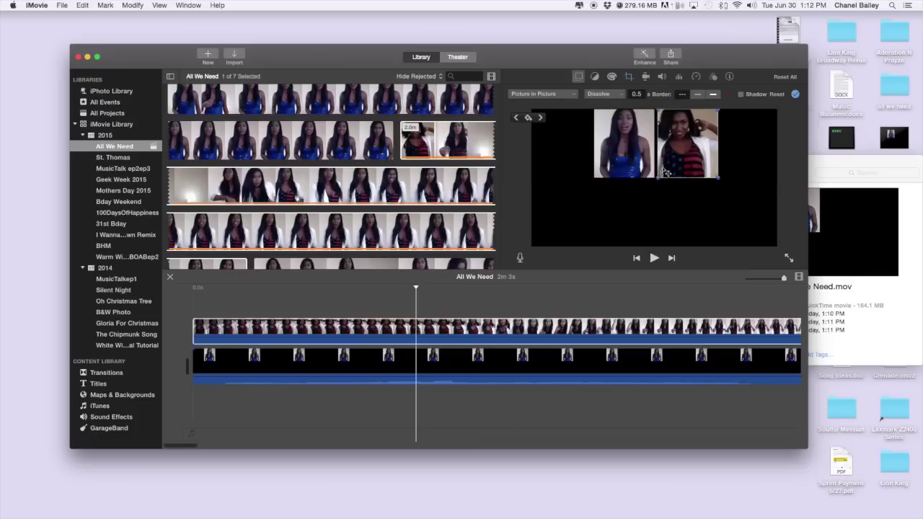
{"action": "left_click", "coordinate": [543, 308]}
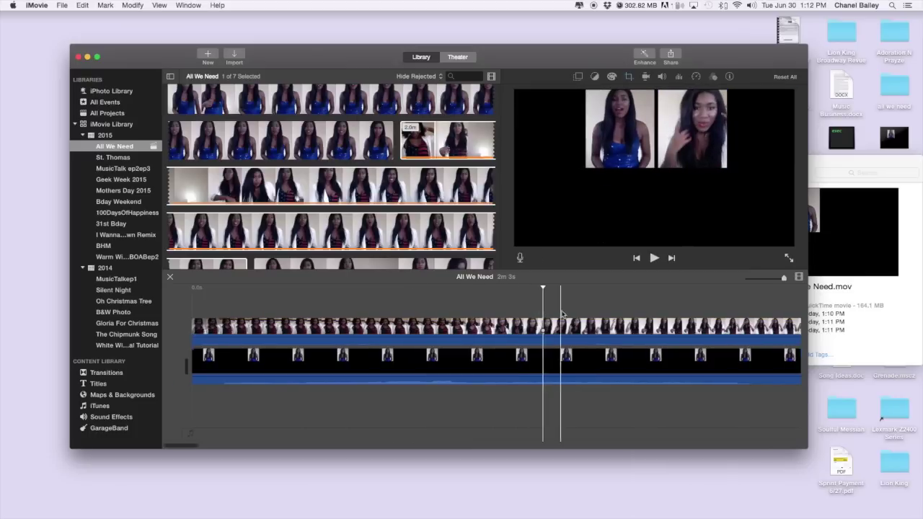
Split the overlay clip after its unused opening footage, delete the first part and move the remainder to the timeline's start.
{"action": "scroll", "coordinate": [555, 308], "scroll_direction": "right", "scroll_amount": 5}
{"action": "scroll", "coordinate": [587, 308], "scroll_direction": "right", "scroll_amount": 4}
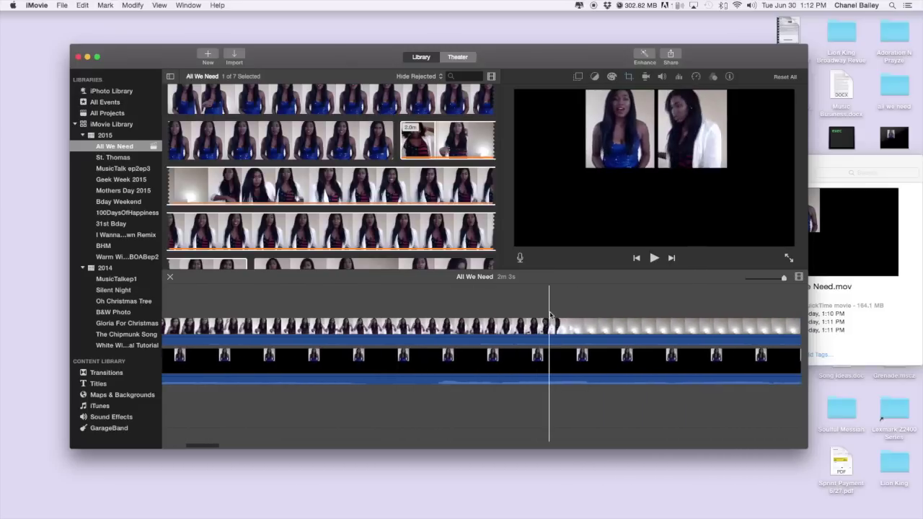
{"action": "scroll", "coordinate": [649, 310], "scroll_direction": "right", "scroll_amount": 5}
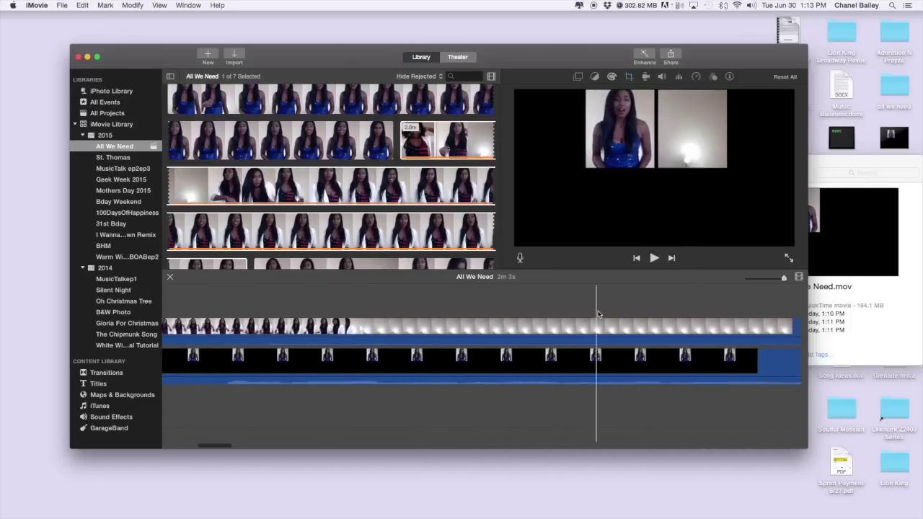
{"action": "scroll", "coordinate": [676, 314], "scroll_direction": "right", "scroll_amount": 5}
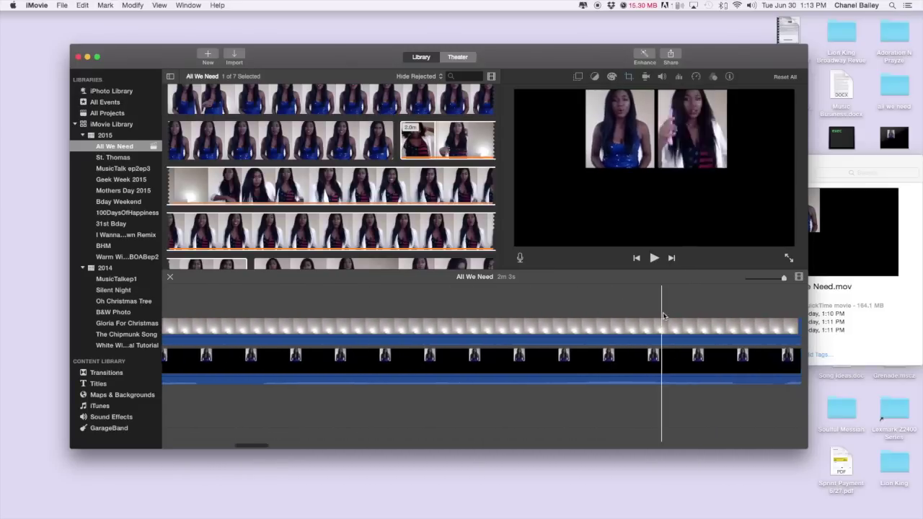
{"action": "scroll", "coordinate": [631, 317], "scroll_direction": "right", "scroll_amount": 3}
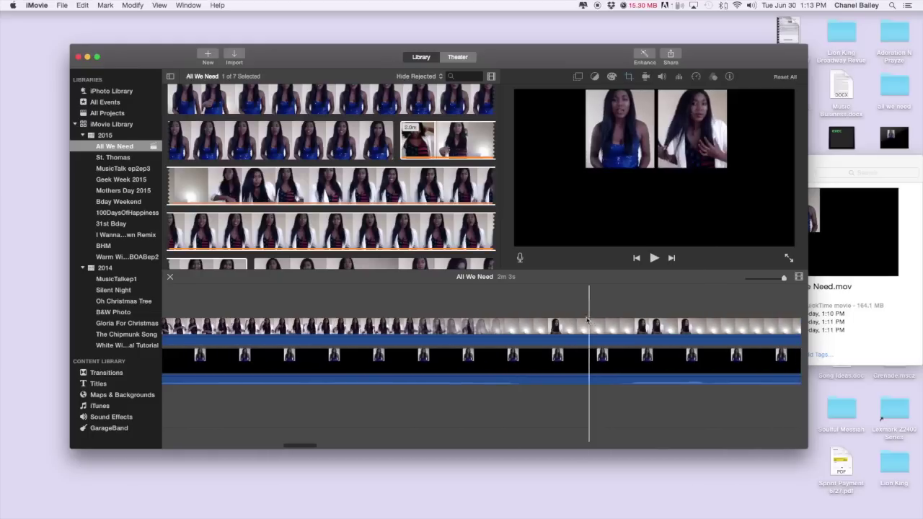
{"action": "scroll", "coordinate": [593, 312], "scroll_direction": "right", "scroll_amount": 5}
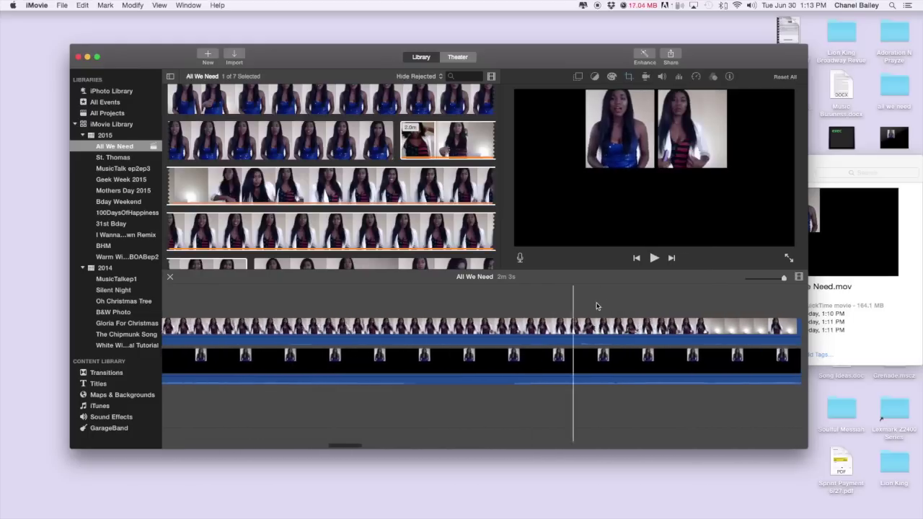
{"action": "scroll", "coordinate": [635, 318], "scroll_direction": "right", "scroll_amount": 1}
{"action": "left_click", "coordinate": [653, 329]}
{"action": "right_click", "coordinate": [653, 329]}
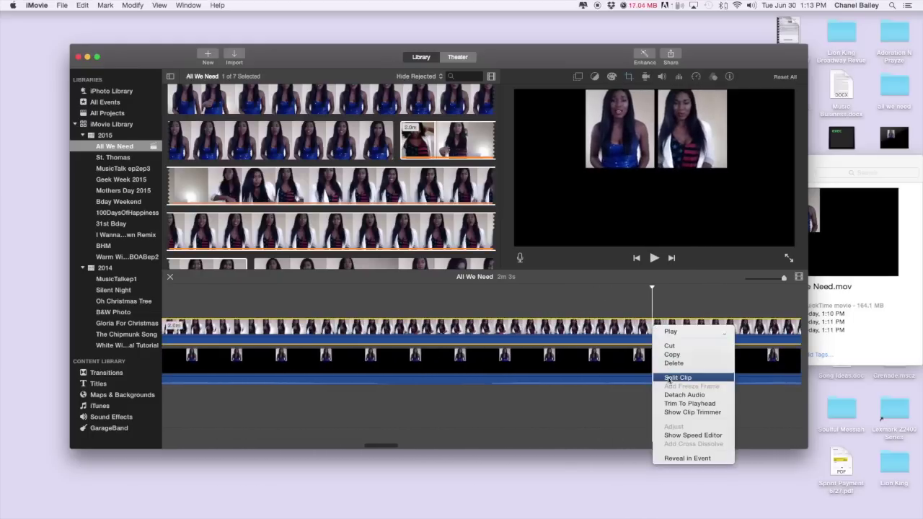
{"action": "left_click", "coordinate": [668, 377]}
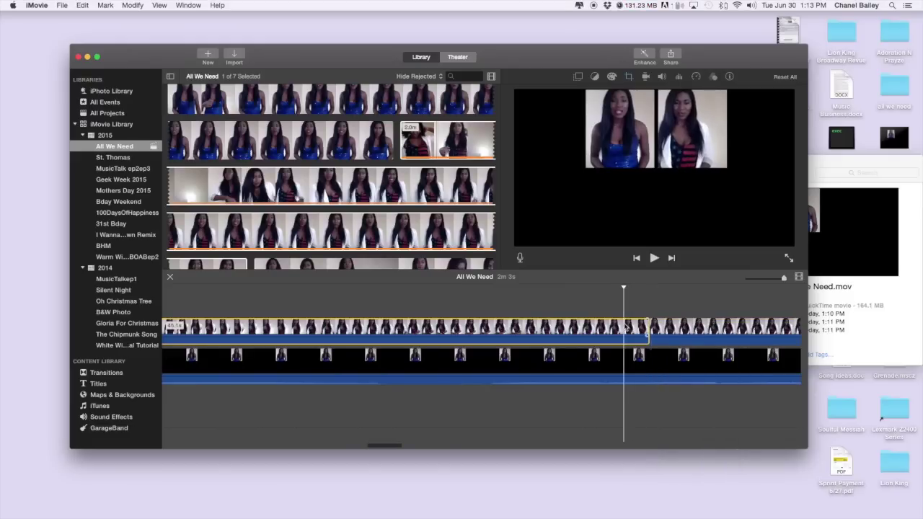
{"action": "key", "text": "Delete"}
{"action": "left_click_drag", "start_coordinate": [668, 328], "coordinate": [205, 310]}
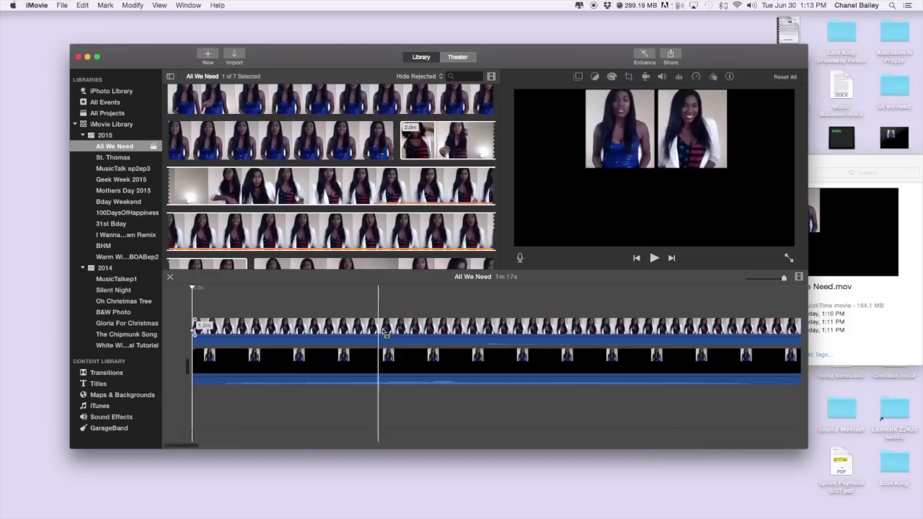
Split the shortened overlay again where the singing begins, remove the lead-in and realign the rest with the background's start.
{"action": "scroll", "coordinate": [556, 341], "scroll_direction": "right", "scroll_amount": 3}
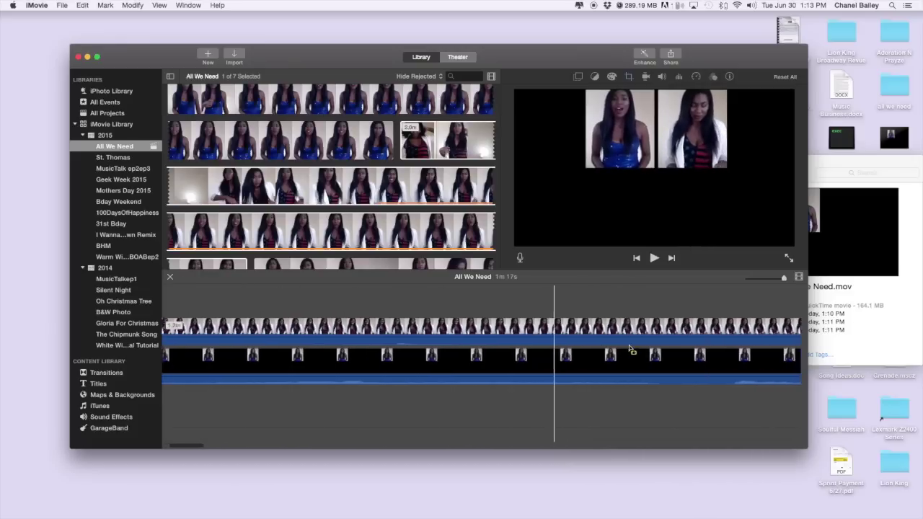
{"action": "scroll", "coordinate": [662, 343], "scroll_direction": "right", "scroll_amount": 3}
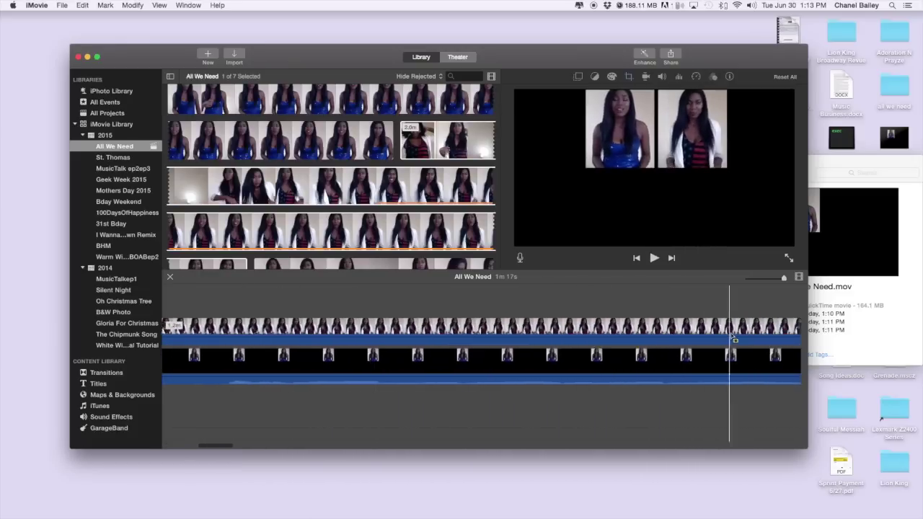
{"action": "scroll", "coordinate": [747, 329], "scroll_direction": "right", "scroll_amount": 2}
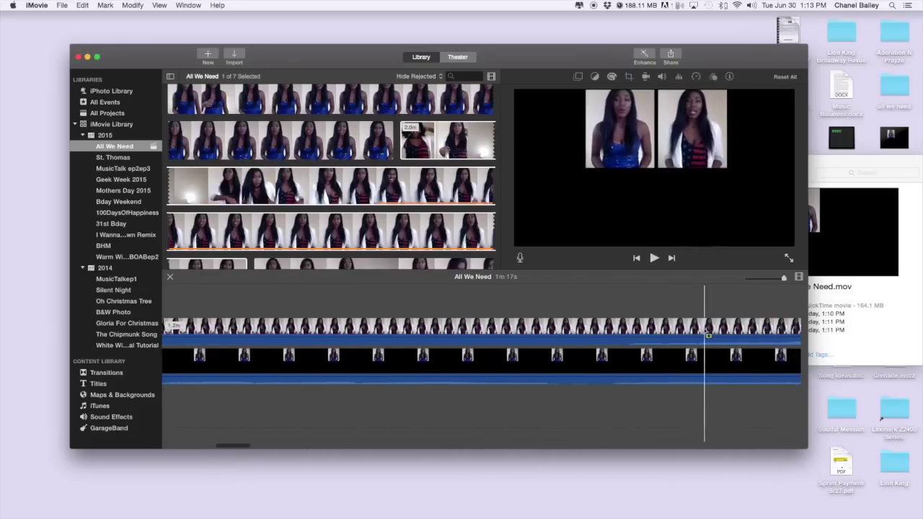
{"action": "right_click", "coordinate": [622, 332]}
{"action": "left_click", "coordinate": [646, 377]}
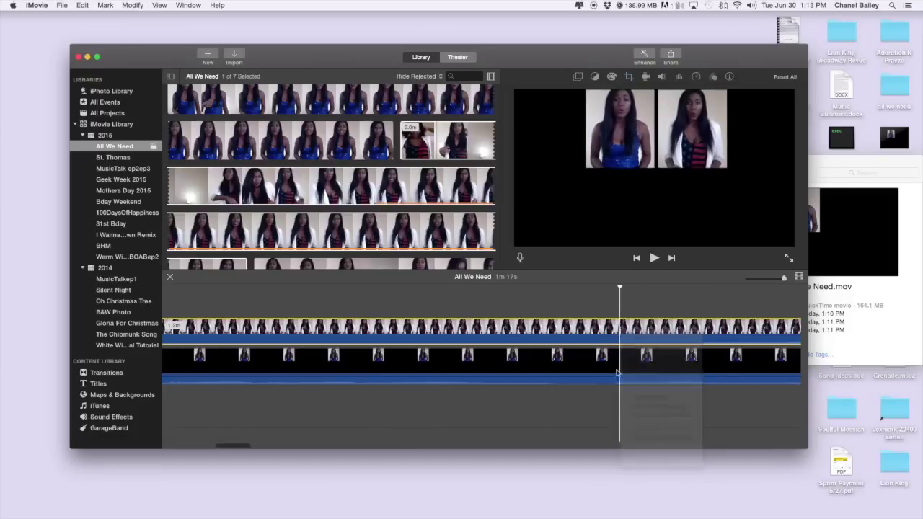
{"action": "left_click", "coordinate": [600, 330]}
{"action": "key", "text": "Delete"}
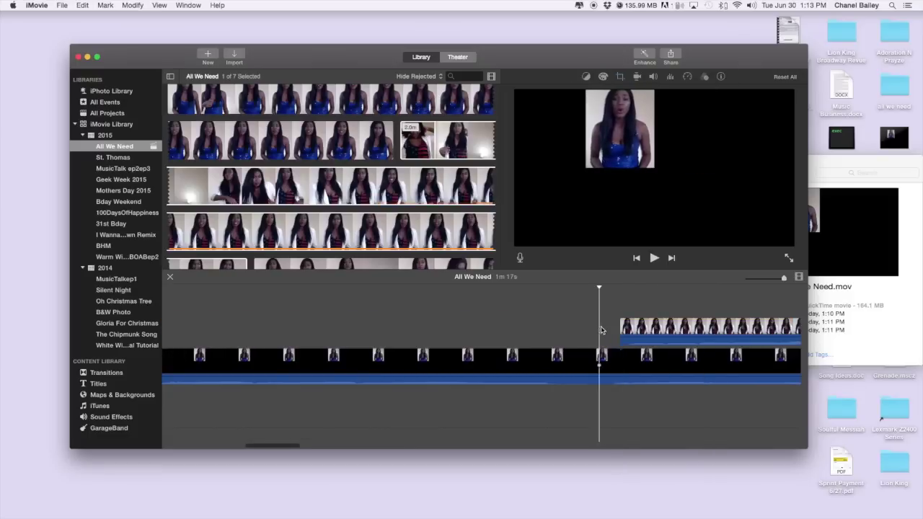
{"action": "left_click", "coordinate": [653, 329]}
{"action": "left_click_drag", "start_coordinate": [677, 329], "coordinate": [216, 330]}
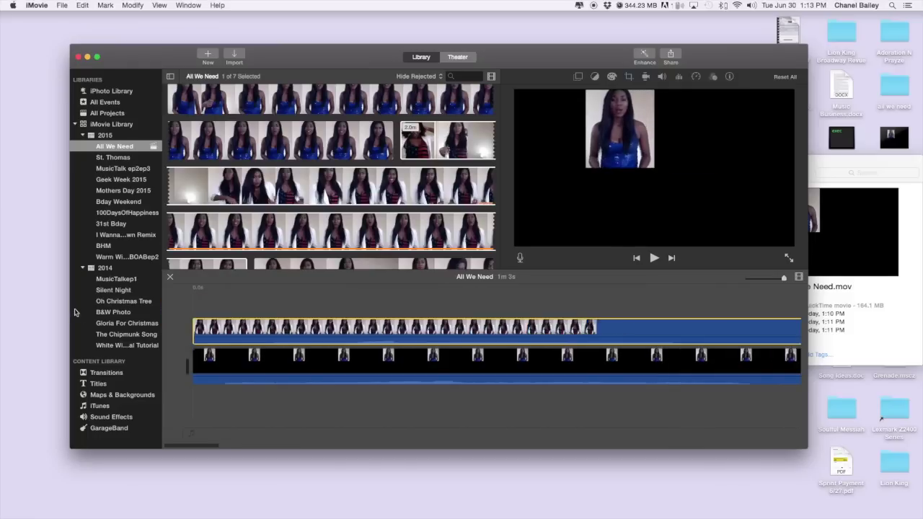
Play the composite from the beginning and restart it to check the sync between the overlay and background performances.
{"action": "left_click", "coordinate": [178, 311]}
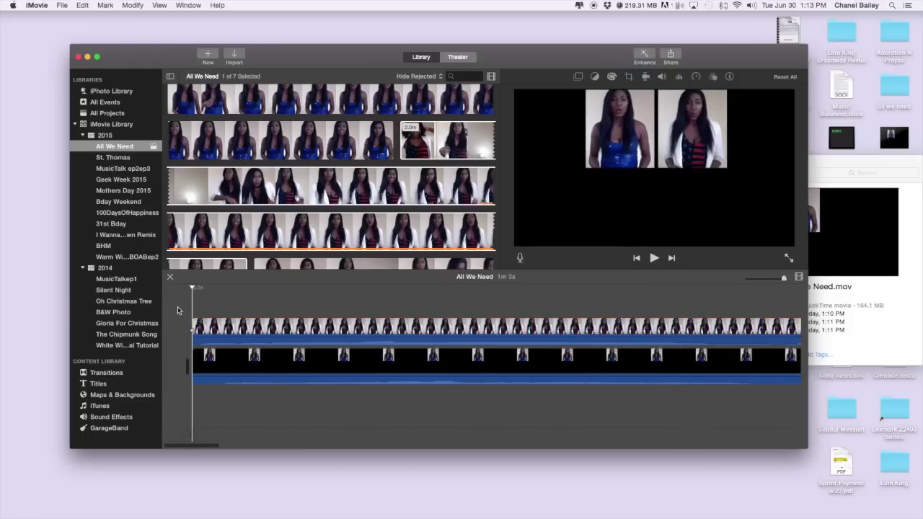
{"action": "key", "text": "space"}
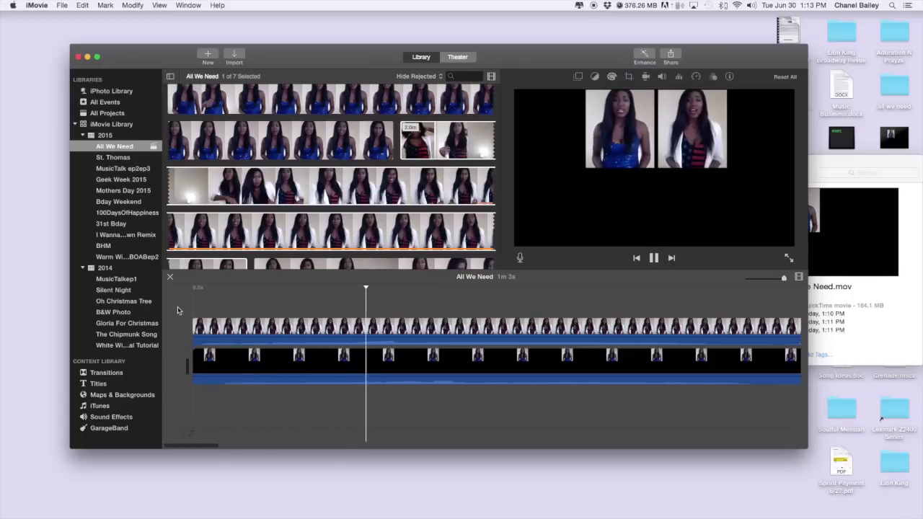
{"action": "key", "text": "space"}
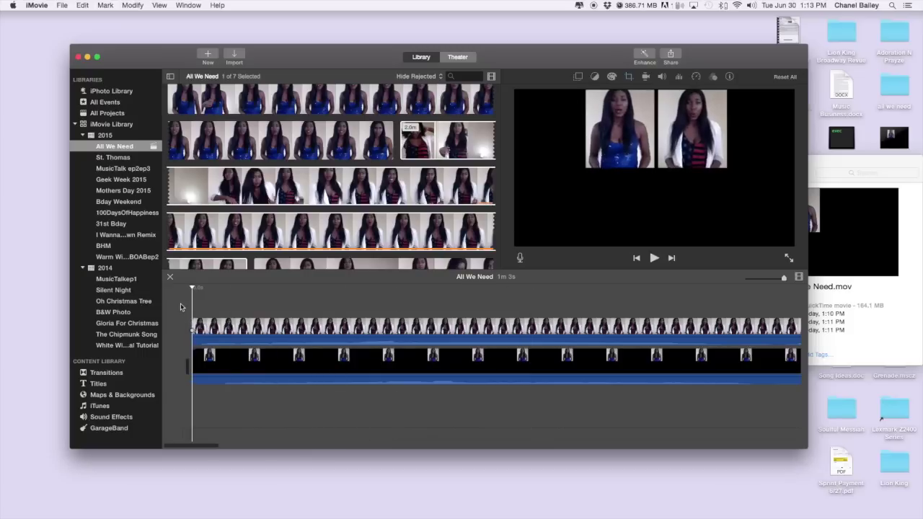
{"action": "key", "text": "space"}
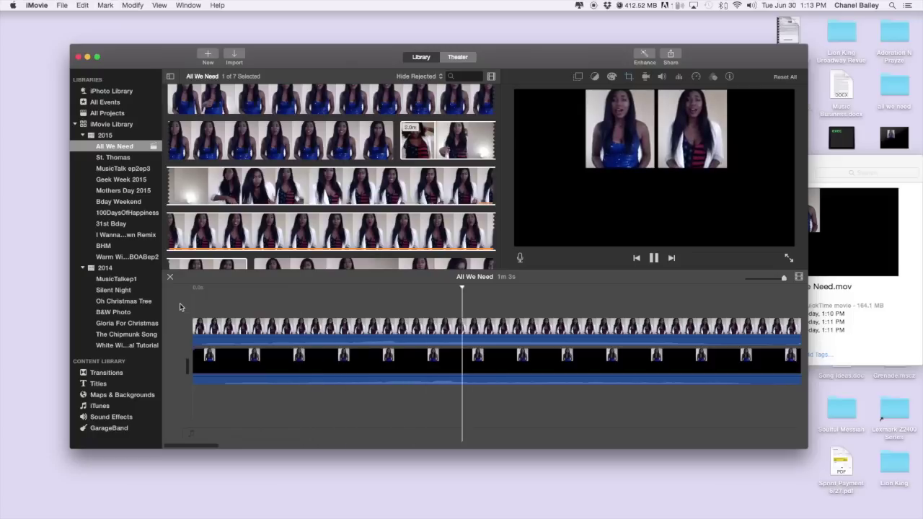
Trim small amounts off the white-jacket overlay's start, realigning it with the background's start and replaying to check the sync.
{"action": "key", "text": "space"}
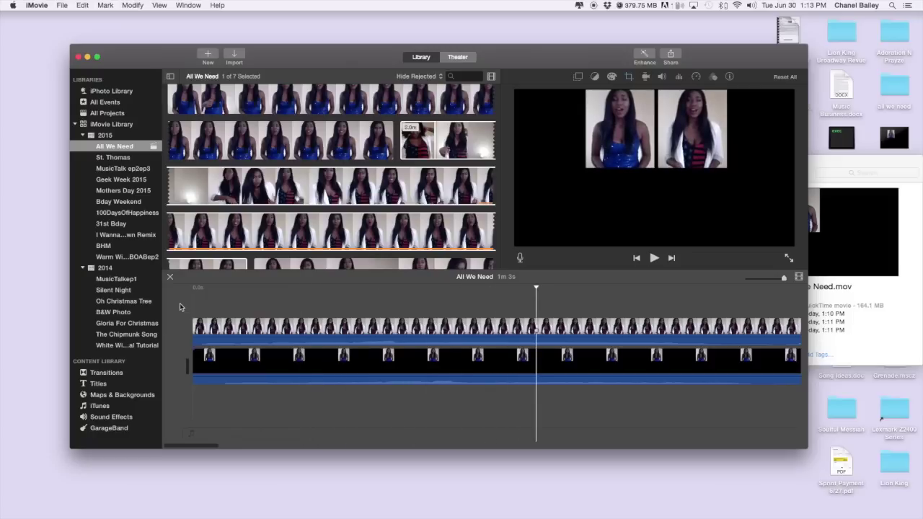
{"action": "left_click_drag", "start_coordinate": [232, 328], "coordinate": [190, 331]}
{"action": "key", "text": "space"}
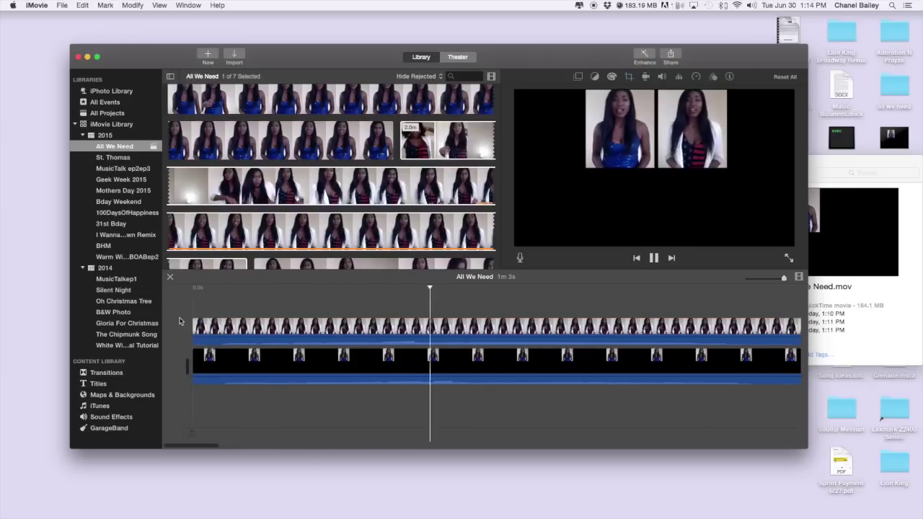
{"action": "key", "text": "space"}
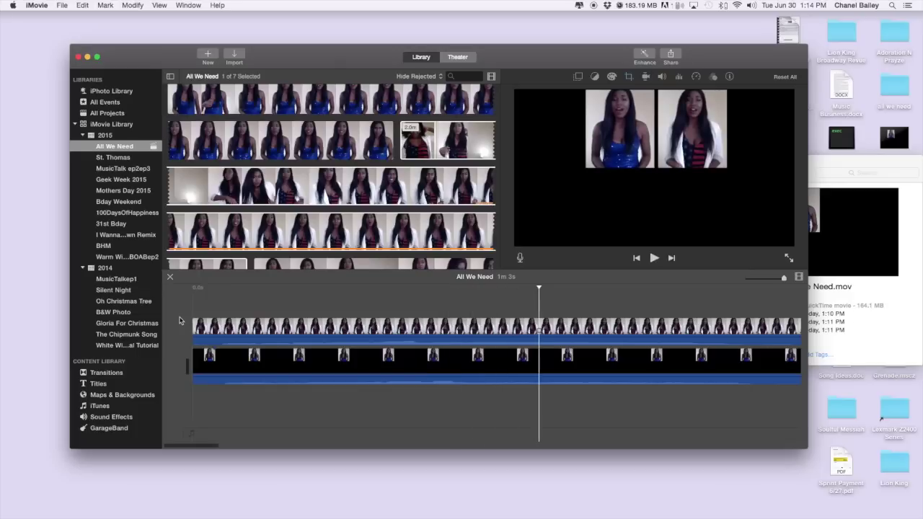
{"action": "left_click", "coordinate": [218, 327]}
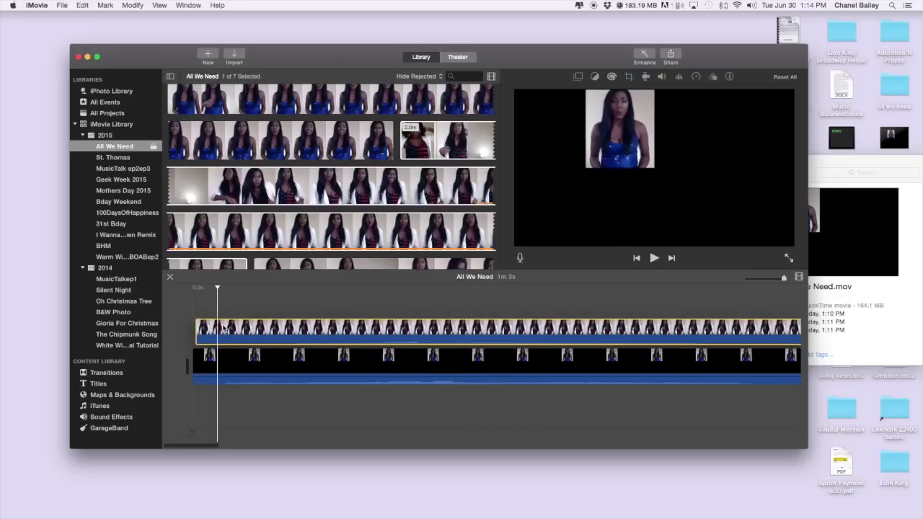
{"action": "mouse_move", "coordinate": [194, 328]}
{"action": "left_mouse_down"}
{"action": "mouse_move", "coordinate": [203, 329]}
{"action": "mouse_move", "coordinate": [186, 332]}
{"action": "left_mouse_up"}
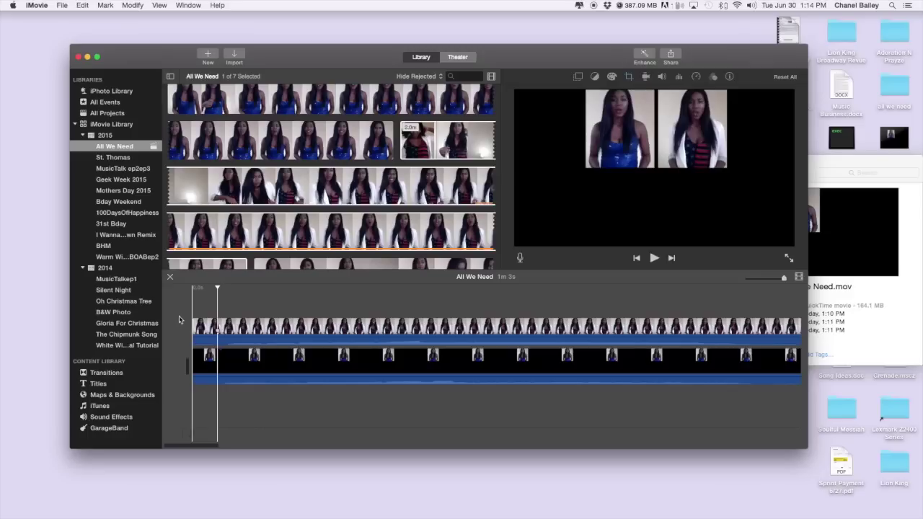
{"action": "key", "text": "space"}
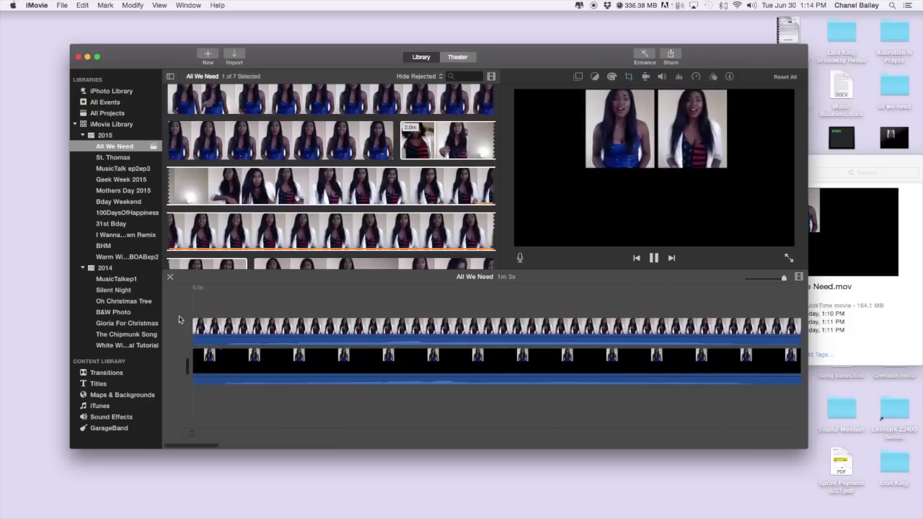
{"action": "key", "text": "space"}
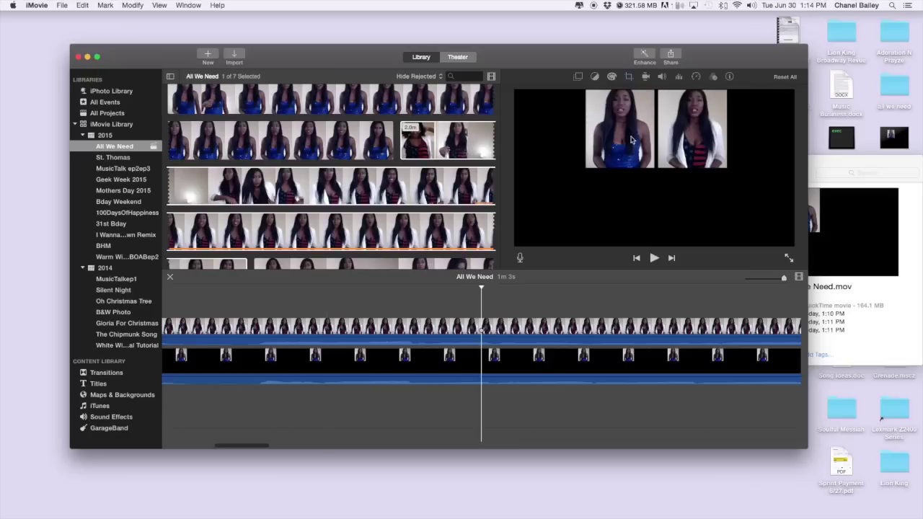
Export the two-image composite as a video file named All We Need to the Desktop, replacing the existing file.
{"action": "left_click", "coordinate": [672, 55]}
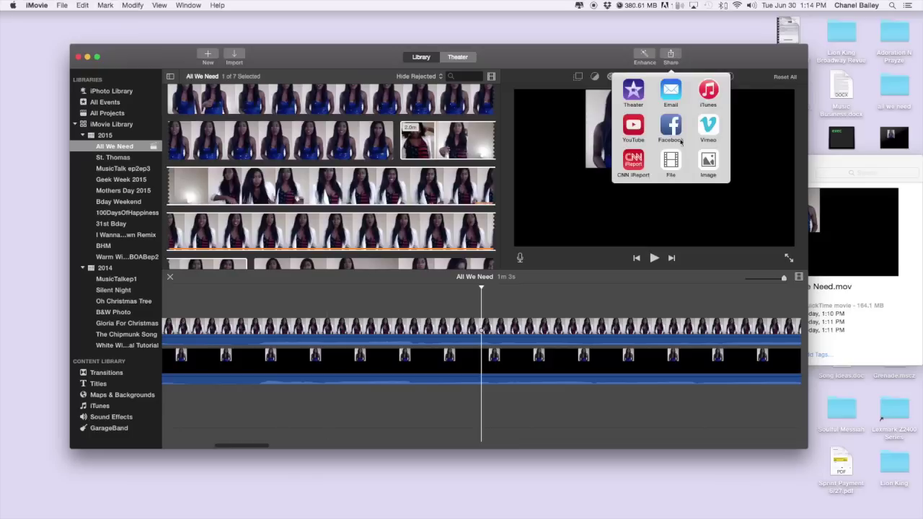
{"action": "left_click", "coordinate": [671, 160]}
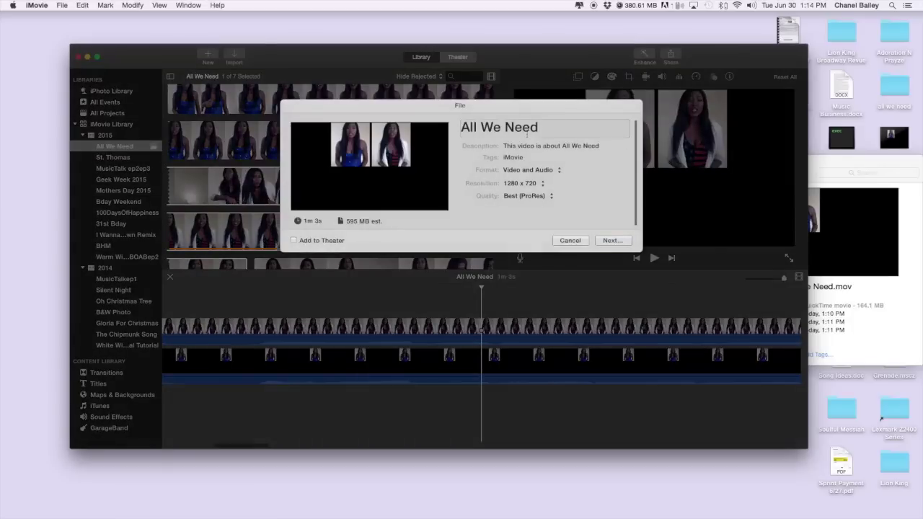
{"action": "left_click", "coordinate": [611, 240]}
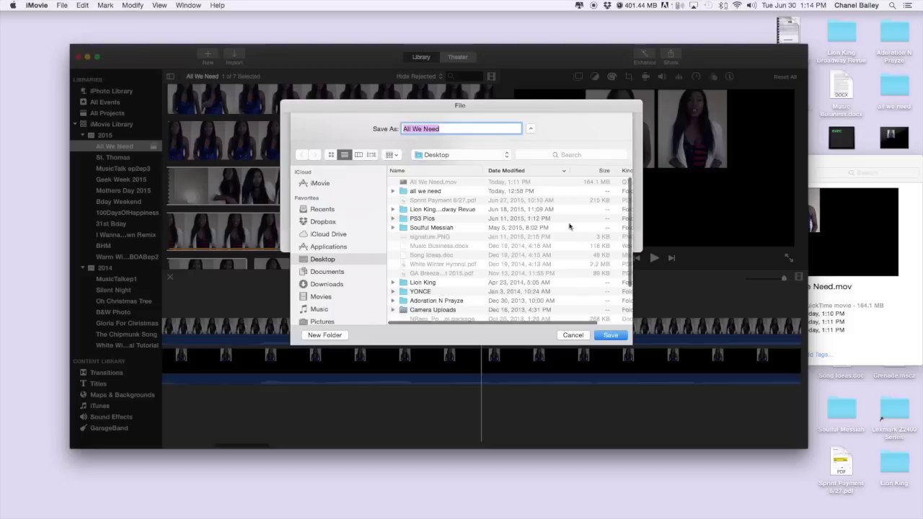
{"action": "left_click", "coordinate": [614, 338]}
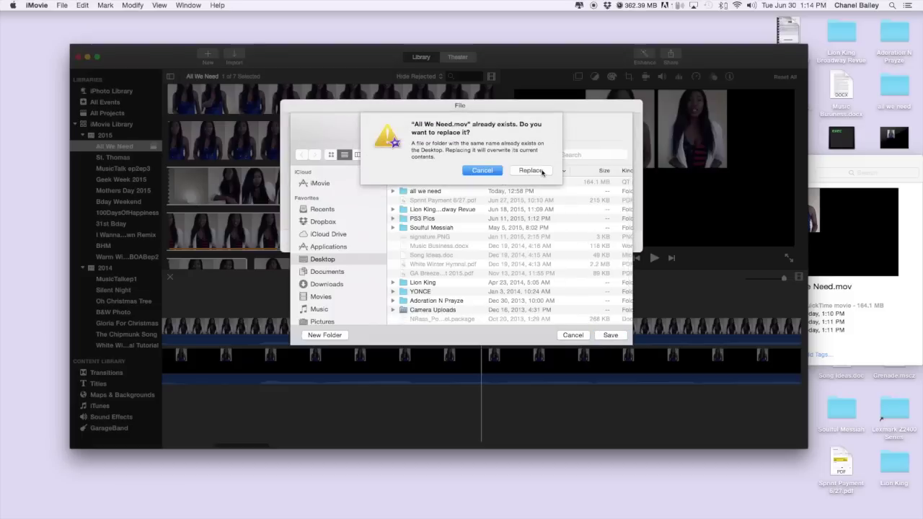
{"action": "left_click", "coordinate": [543, 172]}
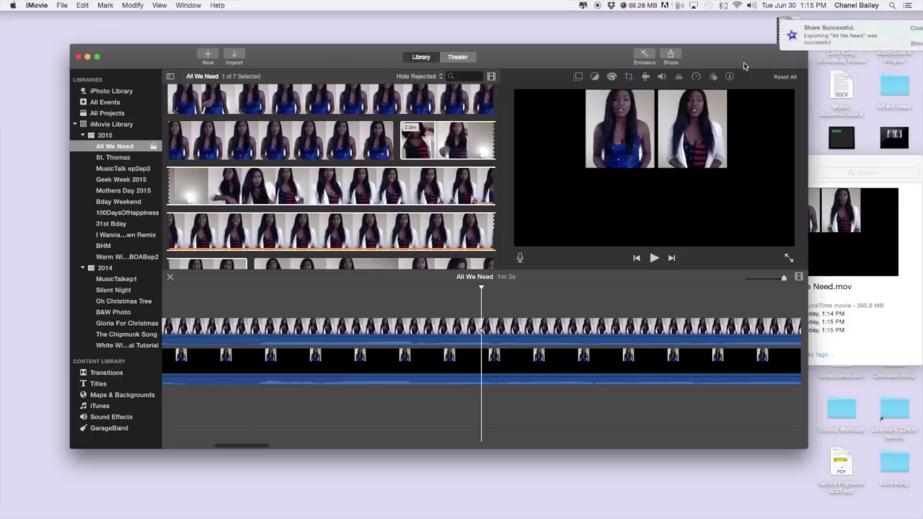
Clear all clips from the All We Need project timeline.
{"action": "left_click", "coordinate": [590, 298]}
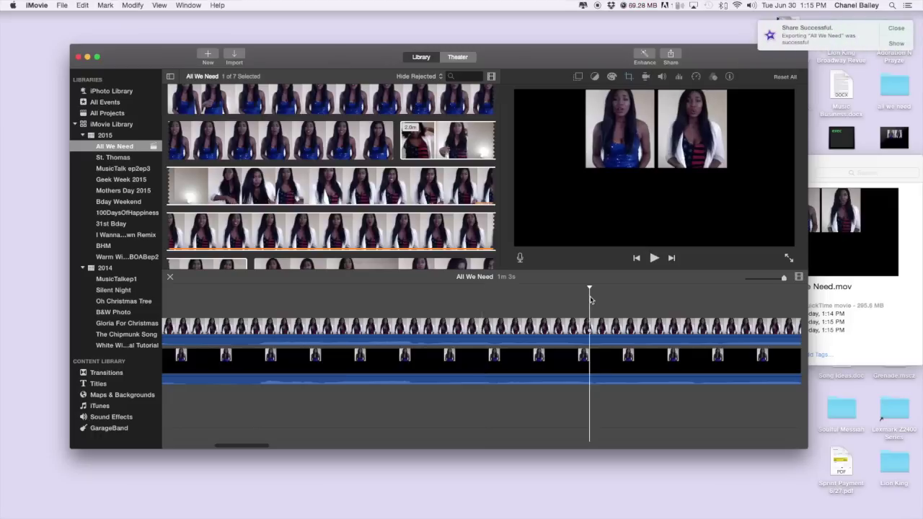
{"action": "key", "text": "super+a"}
{"action": "key", "text": "Delete"}
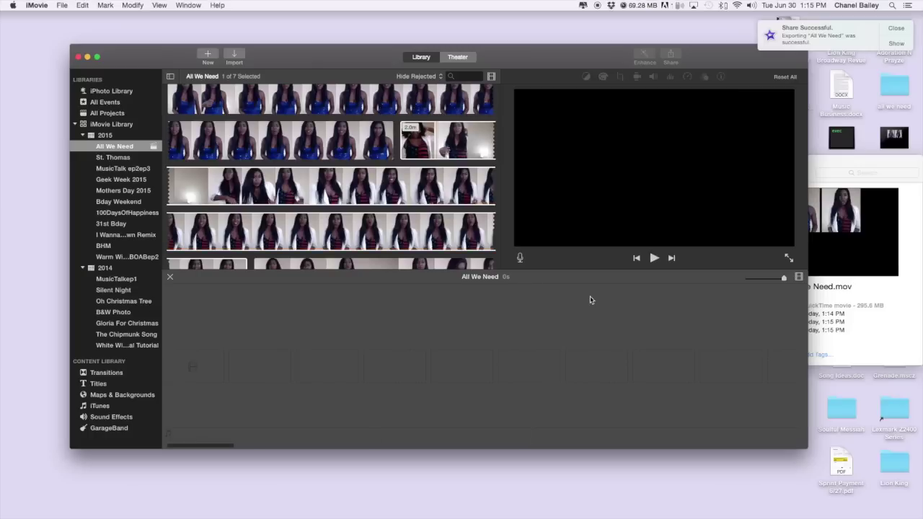
Add the exported All We Need.mov from the Desktop as the timeline's background clip and enlarge the timeline scale to its maximum.
{"action": "left_click", "coordinate": [895, 44]}
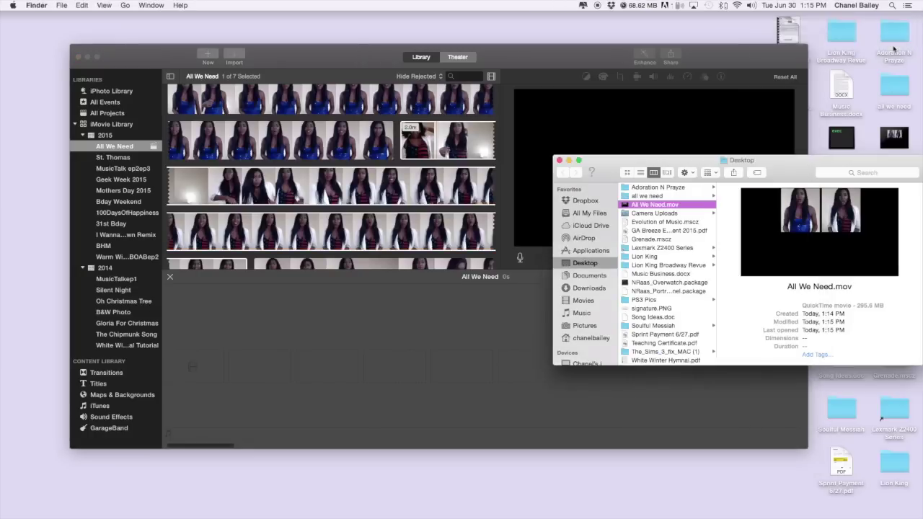
{"action": "left_click_drag", "start_coordinate": [757, 234], "coordinate": [216, 339]}
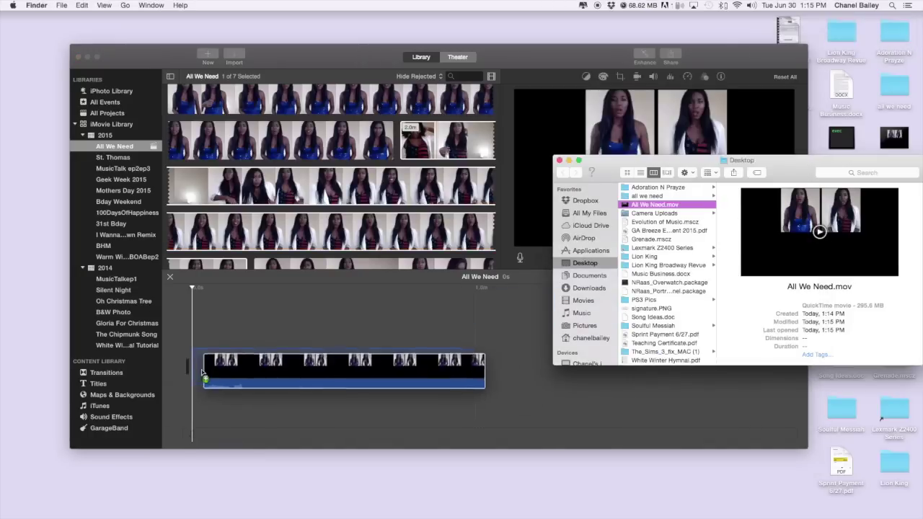
{"action": "left_click", "coordinate": [211, 336]}
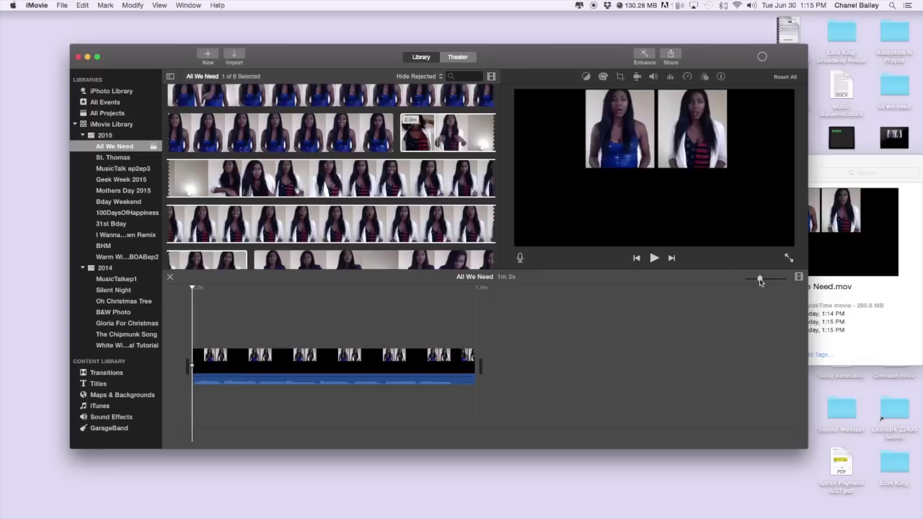
{"action": "left_click_drag", "start_coordinate": [759, 279], "coordinate": [783, 278]}
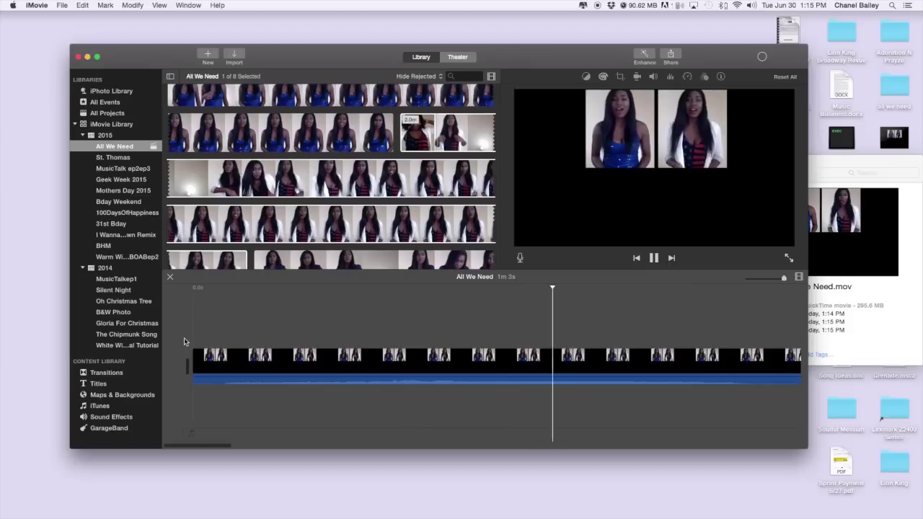
Stop playback and place the complete navy-shirt clip above the background at the timeline's start.
{"action": "key", "text": "space"}
{"action": "scroll", "coordinate": [362, 182], "scroll_direction": "down", "scroll_amount": 5}
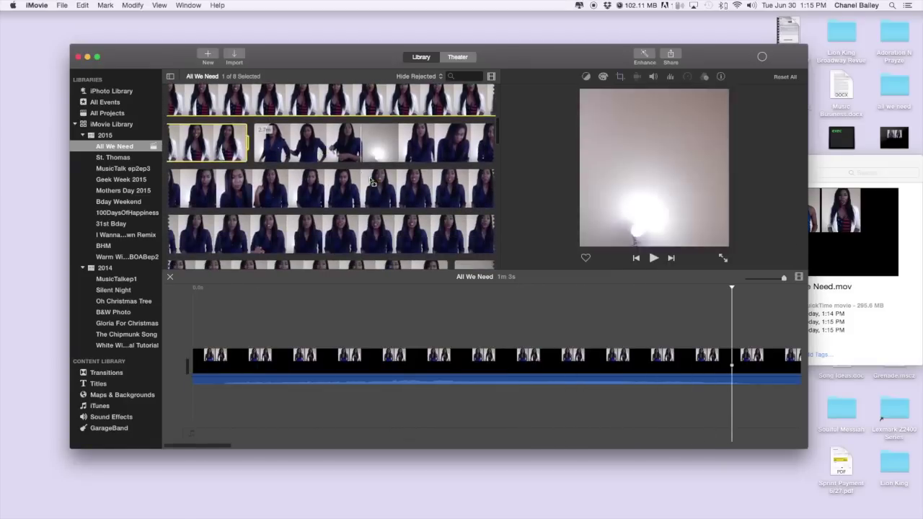
{"action": "left_click", "coordinate": [406, 153]}
{"action": "left_click", "coordinate": [406, 154]}
{"action": "left_click_drag", "start_coordinate": [252, 266], "coordinate": [186, 333]}
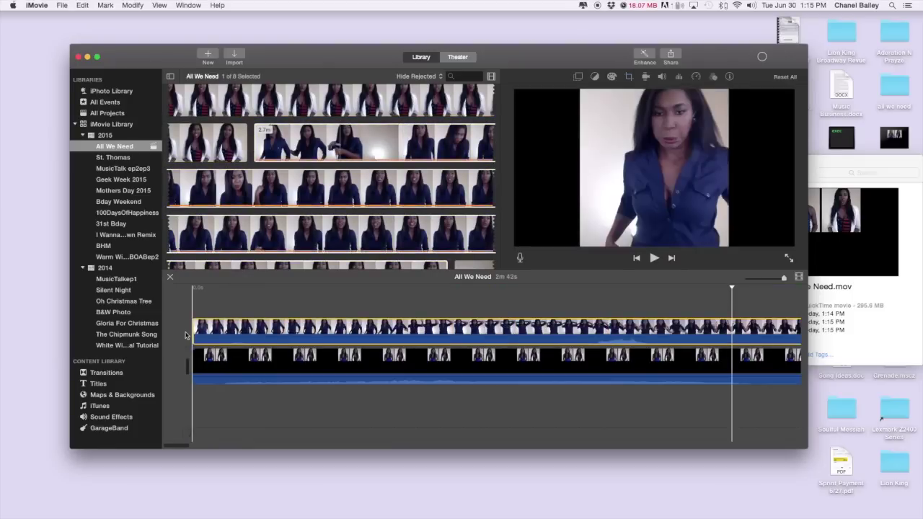
Make the navy-shirt overlay a Picture in Picture, enlarge it to match the existing images and centre it directly below them.
{"action": "left_click", "coordinate": [578, 78]}
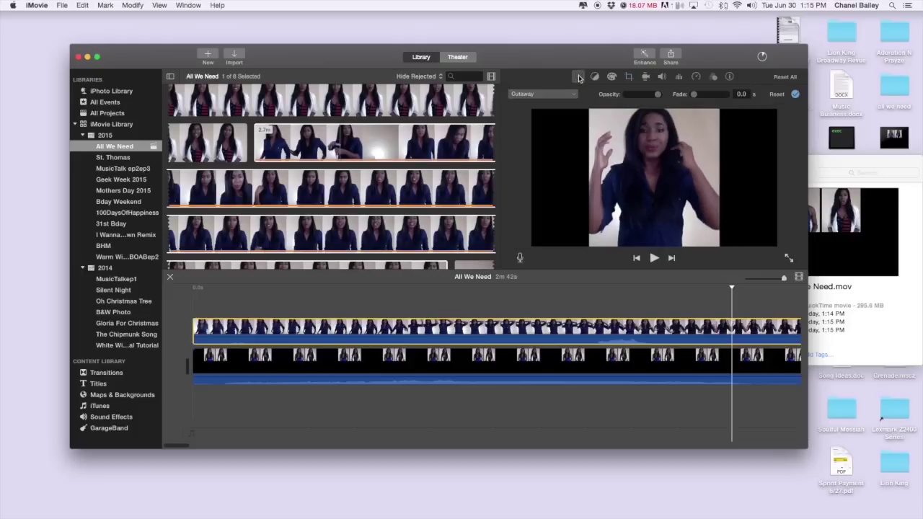
{"action": "left_click", "coordinate": [554, 96]}
{"action": "left_click", "coordinate": [543, 131]}
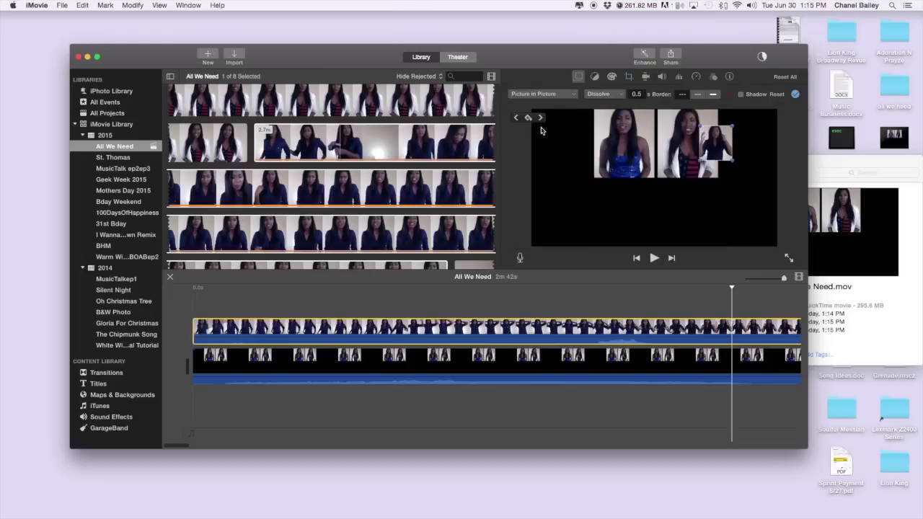
{"action": "left_click_drag", "start_coordinate": [717, 151], "coordinate": [659, 107]}
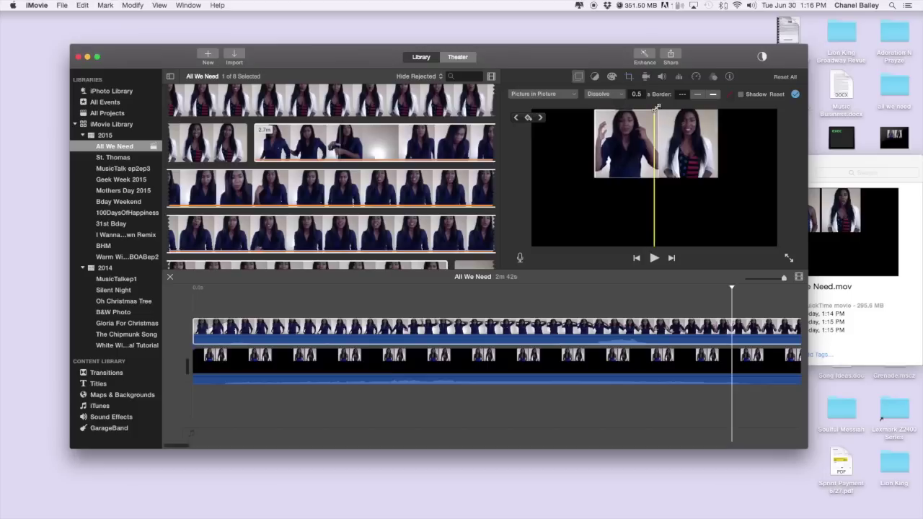
{"action": "left_click_drag", "start_coordinate": [638, 144], "coordinate": [664, 217]}
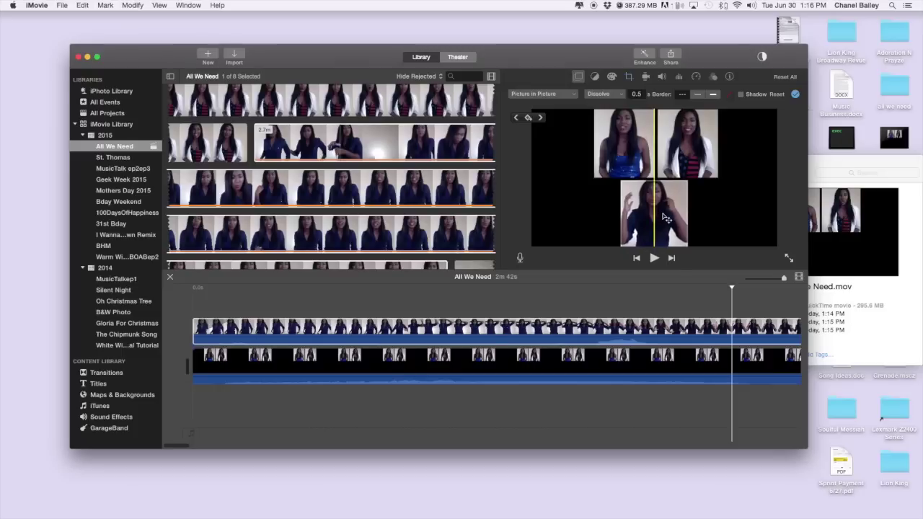
Split the navy-shirt overlay just before the singing begins and delete its unused opening footage.
{"action": "left_click", "coordinate": [457, 328]}
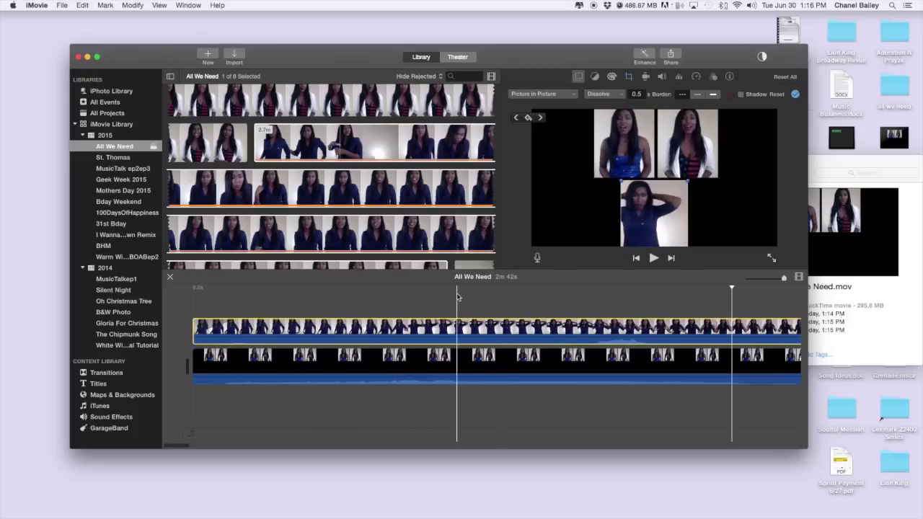
{"action": "scroll", "coordinate": [537, 310], "scroll_direction": "right", "scroll_amount": 5}
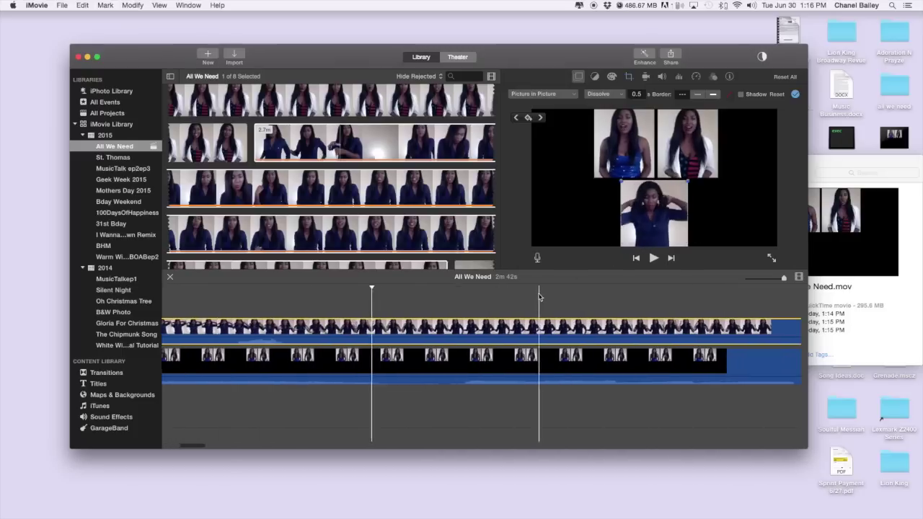
{"action": "scroll", "coordinate": [535, 298], "scroll_direction": "right", "scroll_amount": 5}
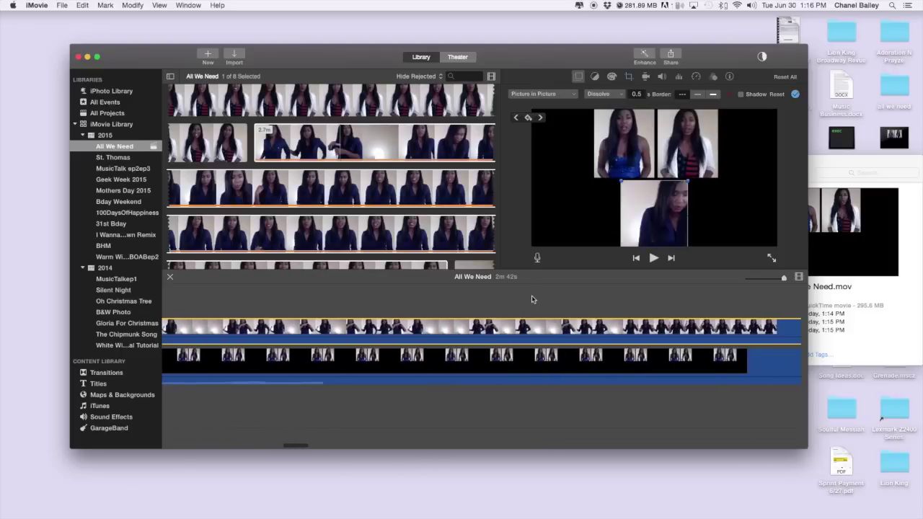
{"action": "scroll", "coordinate": [520, 301], "scroll_direction": "right", "scroll_amount": 3}
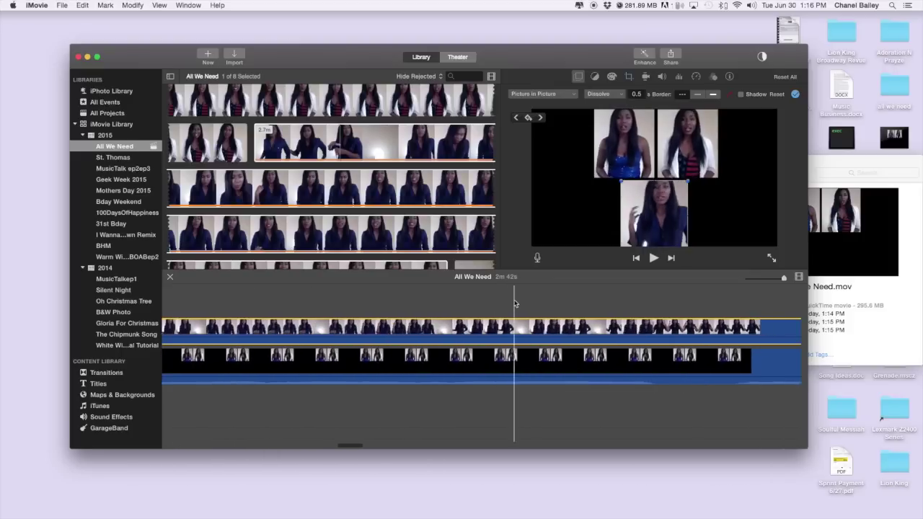
{"action": "scroll", "coordinate": [664, 303], "scroll_direction": "right", "scroll_amount": 3}
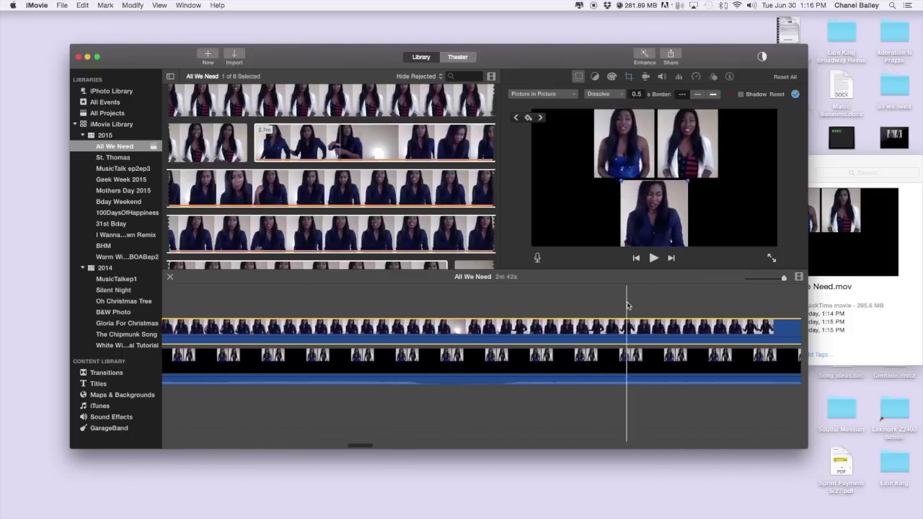
{"action": "scroll", "coordinate": [663, 307], "scroll_direction": "right", "scroll_amount": 4}
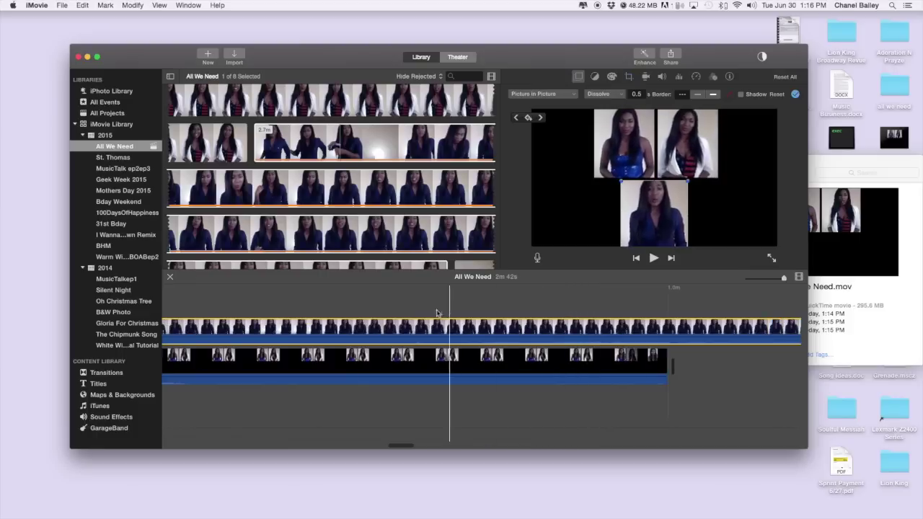
{"action": "right_click", "coordinate": [326, 326]}
{"action": "left_click", "coordinate": [347, 375]}
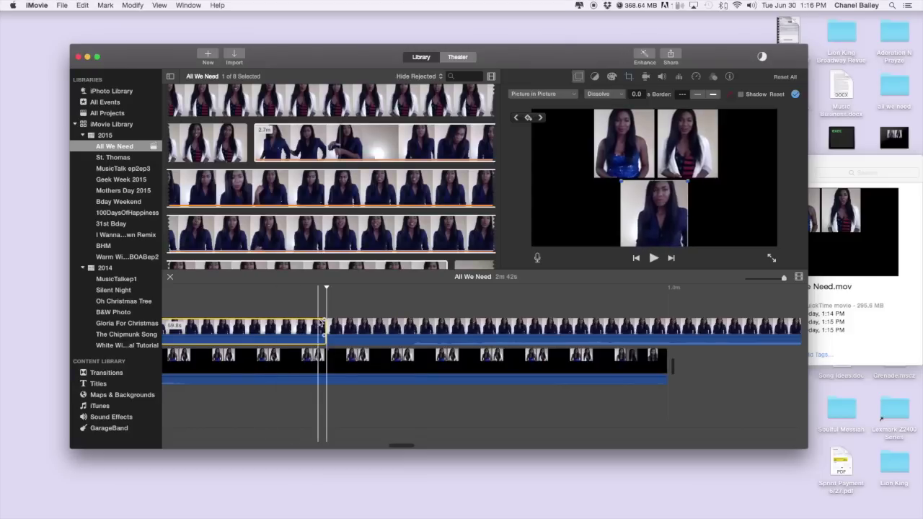
{"action": "key", "text": "Delete"}
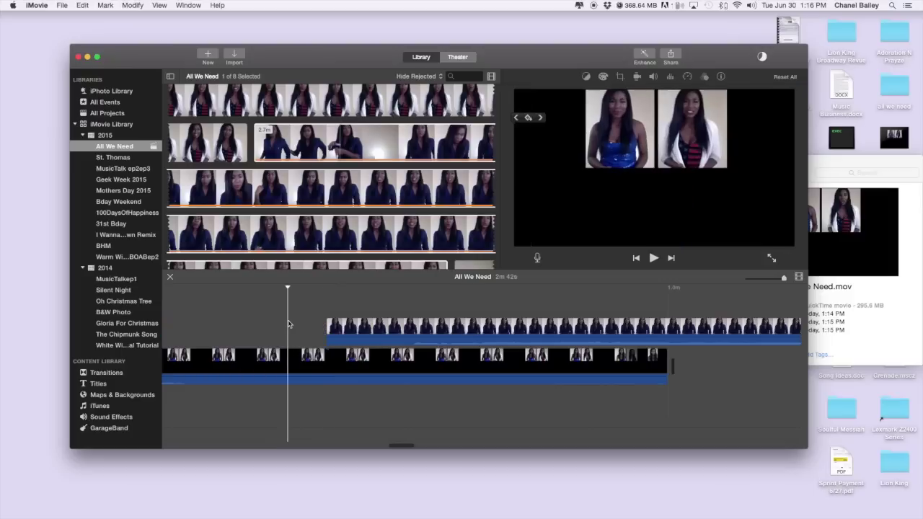
Move the remaining navy-shirt overlay to the timeline's start and play the composite to check the sync.
{"action": "left_click", "coordinate": [363, 328]}
{"action": "left_click_drag", "start_coordinate": [373, 332], "coordinate": [72, 329]}
{"action": "left_click", "coordinate": [183, 311]}
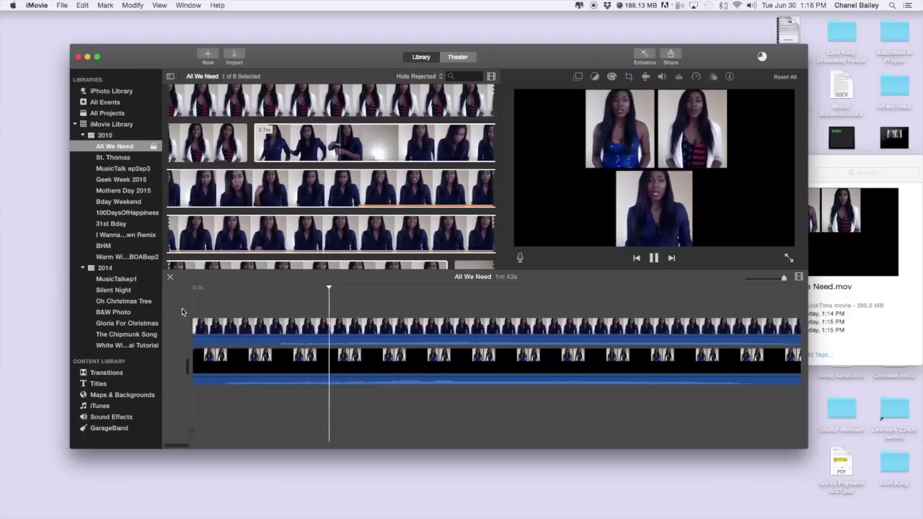
{"action": "key", "text": "space"}
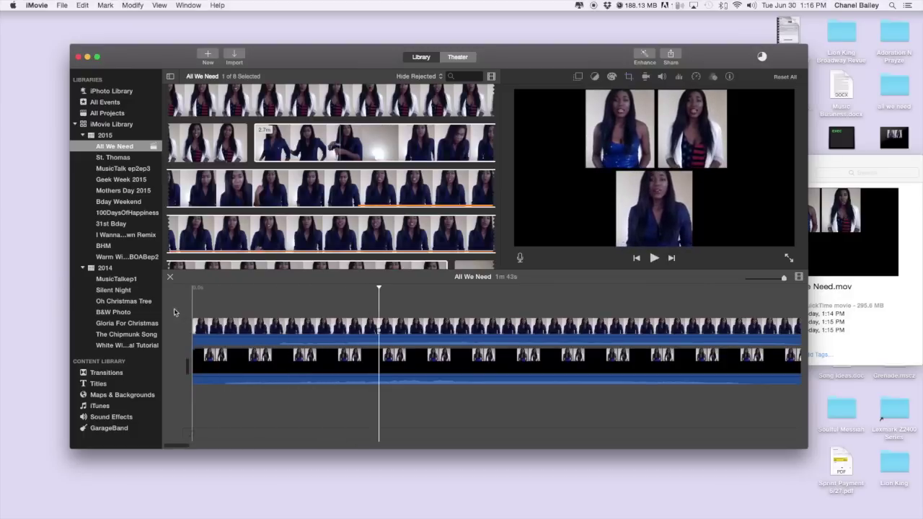
Trim the beginning of the navy-shirt overlay, move it back to the timeline's start and play the composite to check the sync.
{"action": "left_click_drag", "start_coordinate": [190, 329], "coordinate": [264, 330]}
{"action": "left_click", "coordinate": [251, 322]}
{"action": "left_click", "coordinate": [322, 326]}
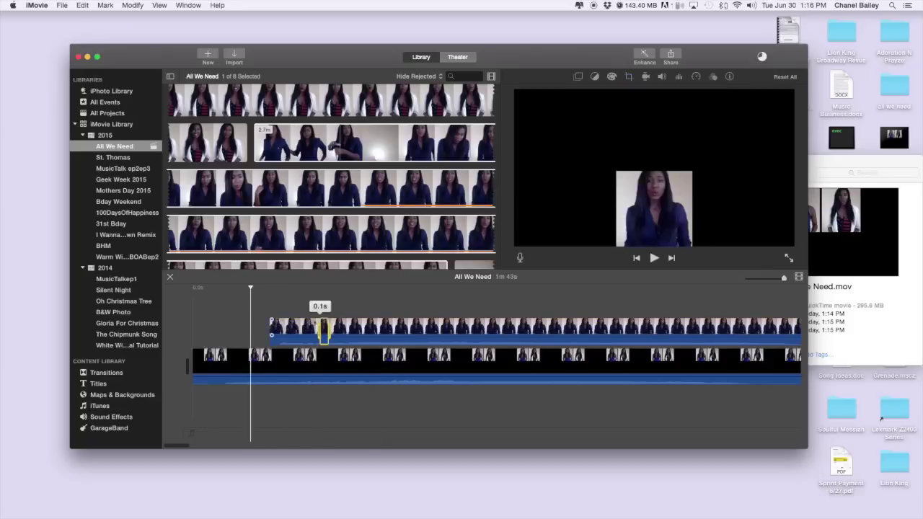
{"action": "left_click", "coordinate": [344, 327]}
{"action": "left_click_drag", "start_coordinate": [343, 326], "coordinate": [209, 328]}
{"action": "left_click", "coordinate": [181, 327]}
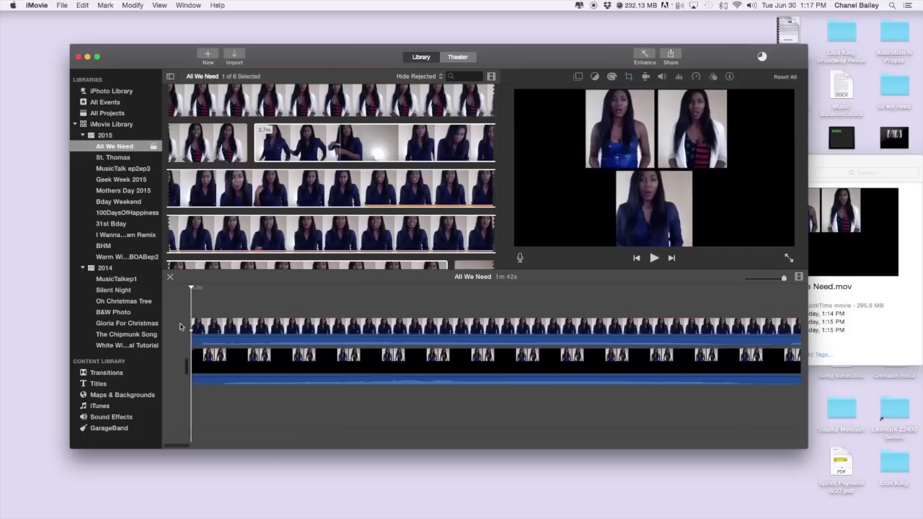
{"action": "key", "text": "space"}
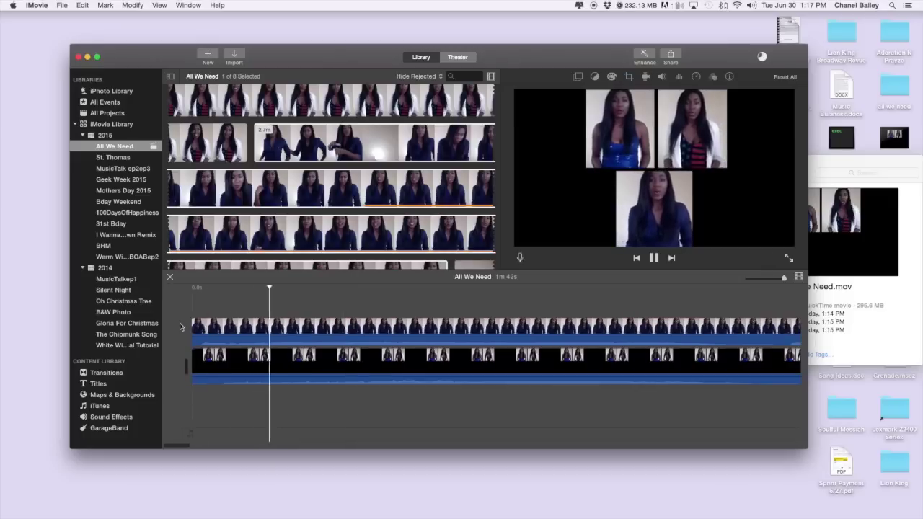
{"action": "key", "text": "space"}
Trim slightly more from the navy-shirt overlay's opening, realign it with the background's start and replay the composite.
{"action": "mouse_move", "coordinate": [194, 328]}
{"action": "left_mouse_down"}
{"action": "mouse_move", "coordinate": [202, 328]}
{"action": "mouse_move", "coordinate": [189, 328]}
{"action": "left_mouse_up"}
{"action": "left_click", "coordinate": [181, 321]}
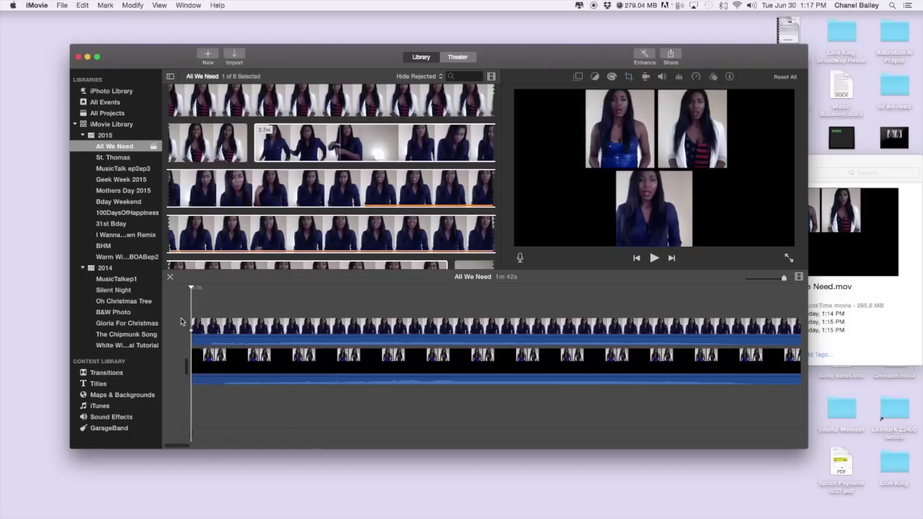
{"action": "key", "text": "space"}
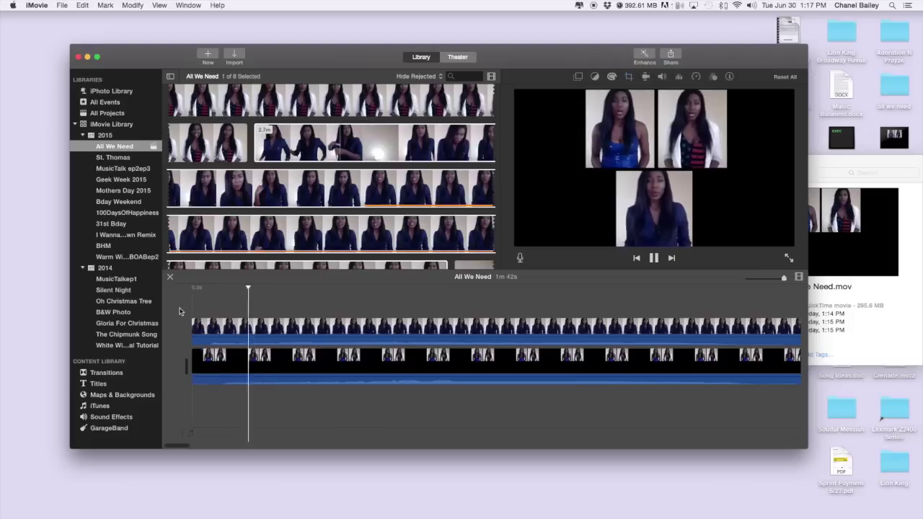
{"action": "left_click", "coordinate": [216, 327]}
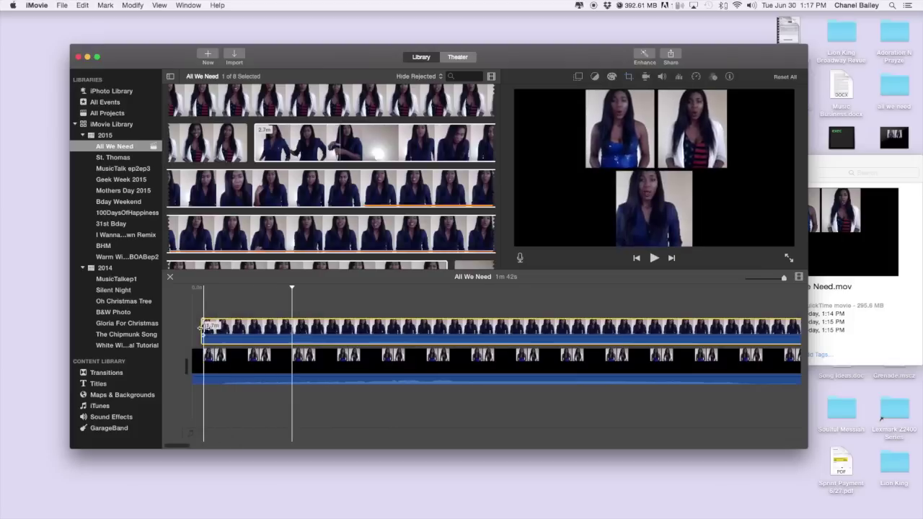
{"action": "key", "text": "space"}
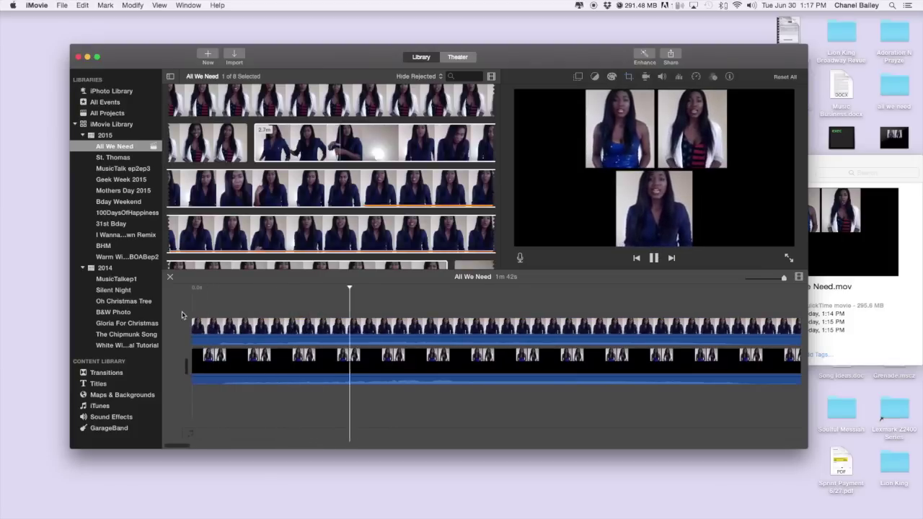
{"action": "key", "text": "space"}
Fine-tune the start of the navy-shirt overlay at the timeline's beginning and recheck the sync further into the song.
{"action": "left_click", "coordinate": [213, 328]}
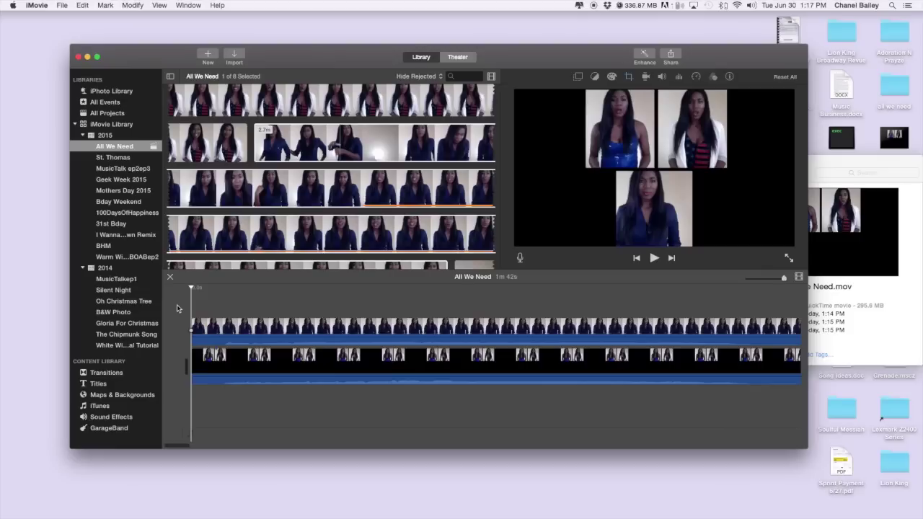
{"action": "key", "text": "space"}
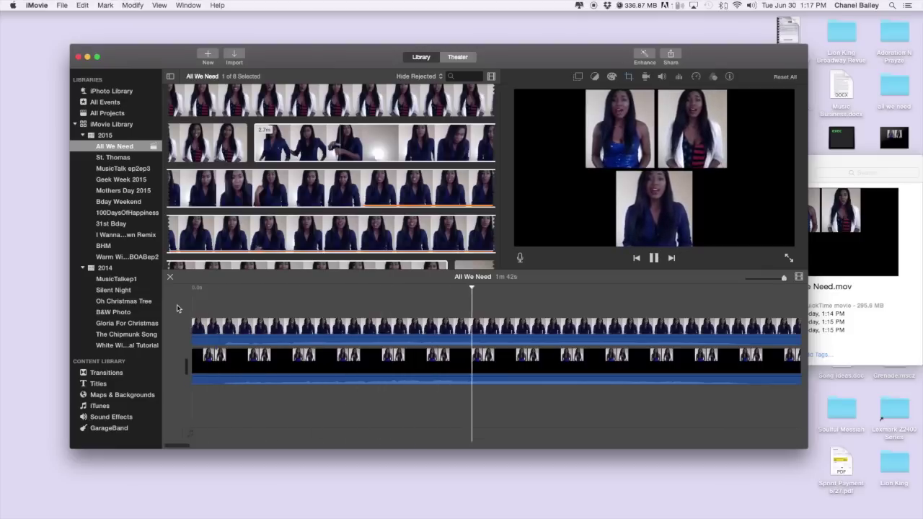
{"action": "key", "text": "space"}
{"action": "mouse_move", "coordinate": [193, 329]}
{"action": "left_mouse_down"}
{"action": "mouse_move", "coordinate": [240, 329]}
{"action": "mouse_move", "coordinate": [191, 328]}
{"action": "left_mouse_up"}
{"action": "left_click", "coordinate": [230, 329]}
{"action": "key", "text": "space"}
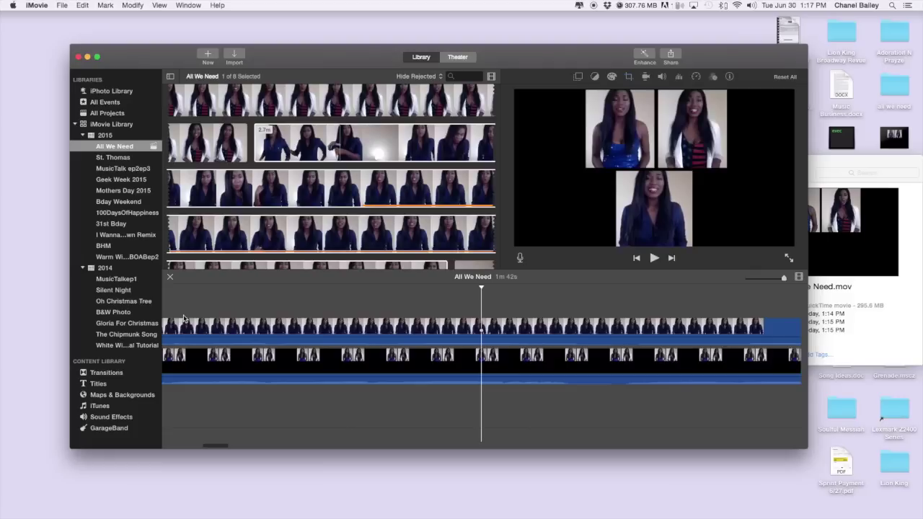
{"action": "key", "text": "space"}
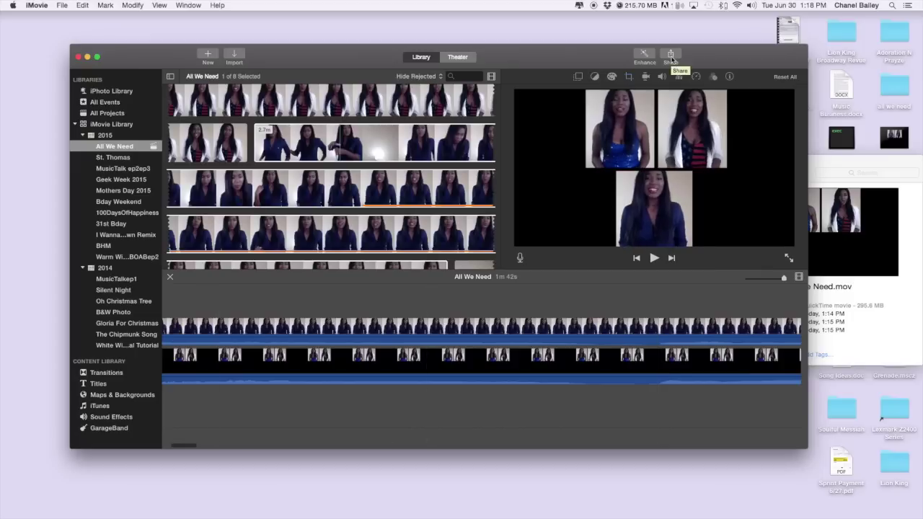
Export the three-image composite as the file All We Need to the Desktop, replacing the existing movie.
{"action": "left_click", "coordinate": [671, 56]}
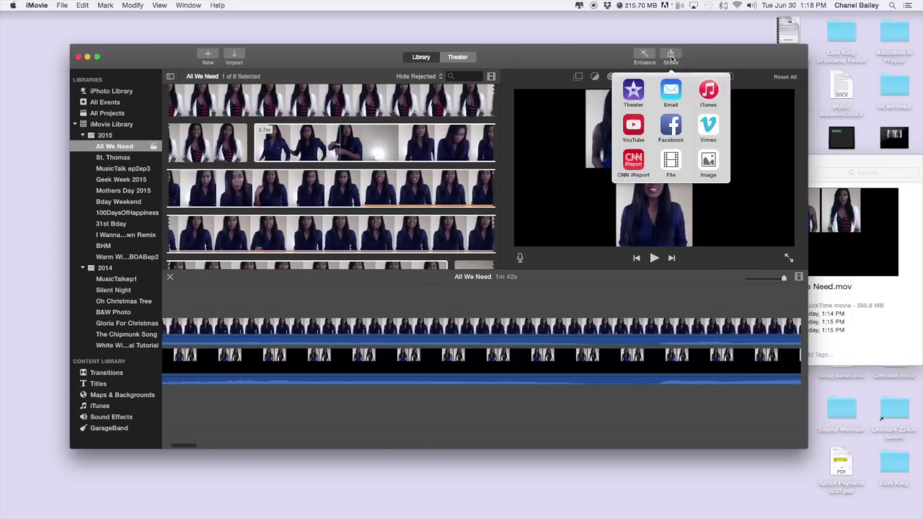
{"action": "left_click", "coordinate": [671, 163]}
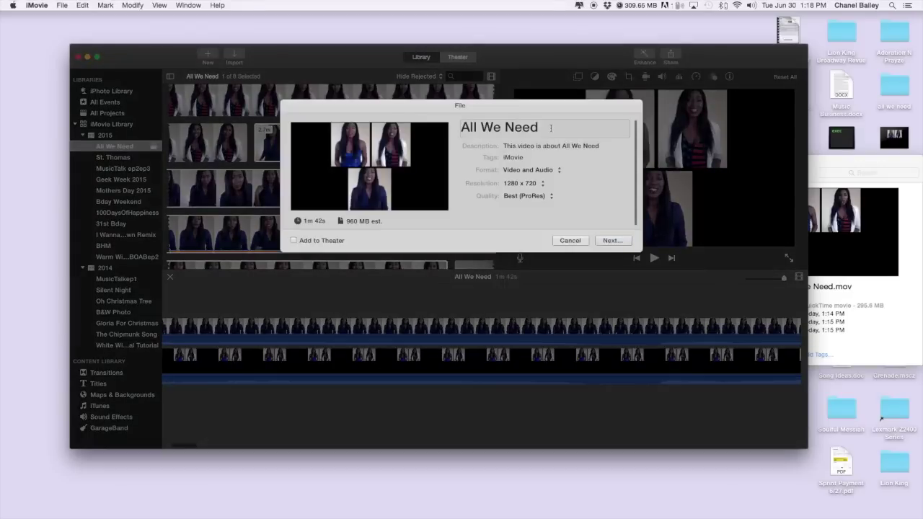
{"action": "left_click", "coordinate": [607, 241]}
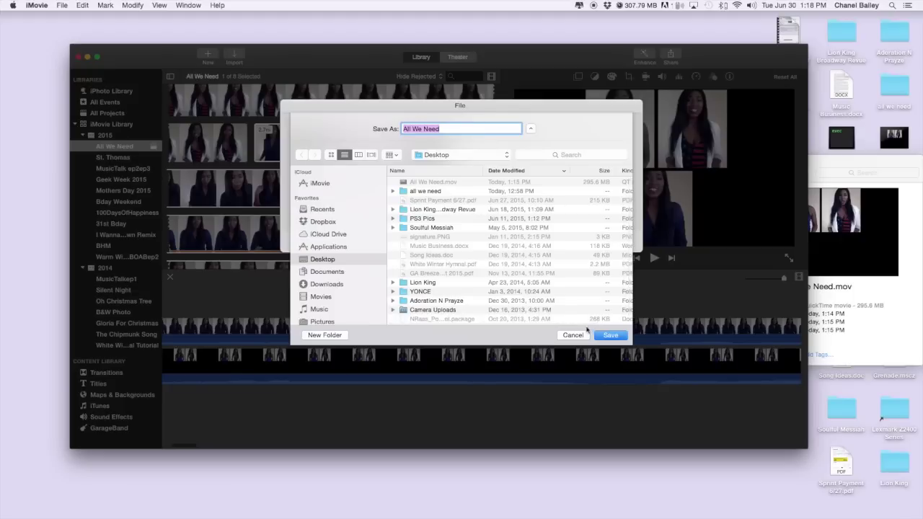
{"action": "left_click", "coordinate": [611, 336]}
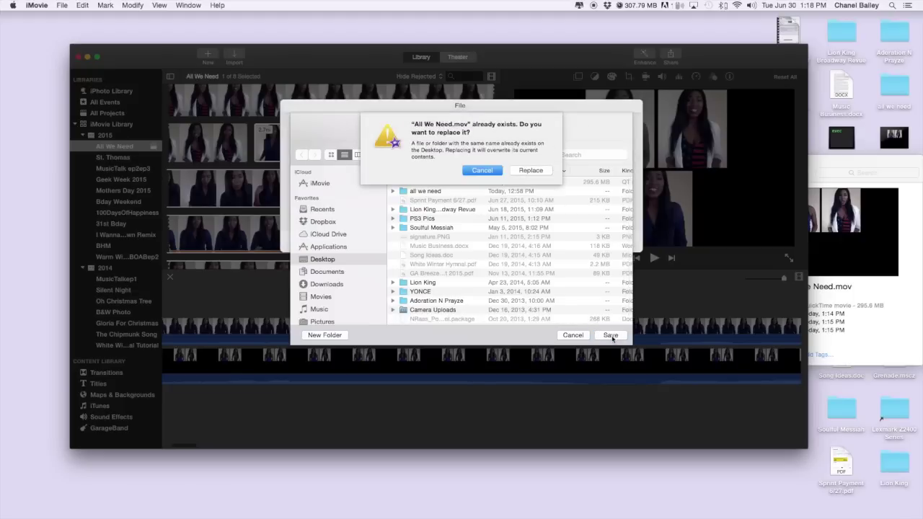
{"action": "left_click", "coordinate": [535, 173]}
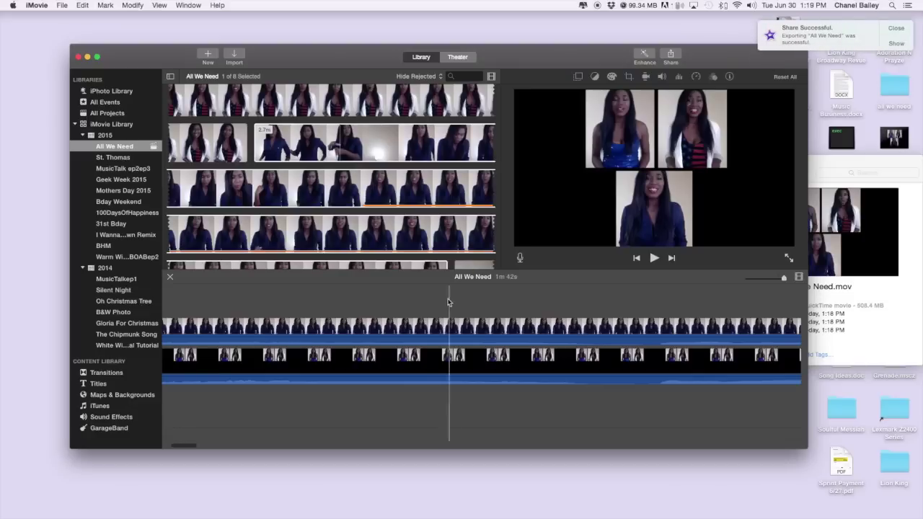
Clear the timeline and add the newly exported All We Need.mov from the Desktop as the new background.
{"action": "key", "text": "super+a"}
{"action": "key", "text": "Delete"}
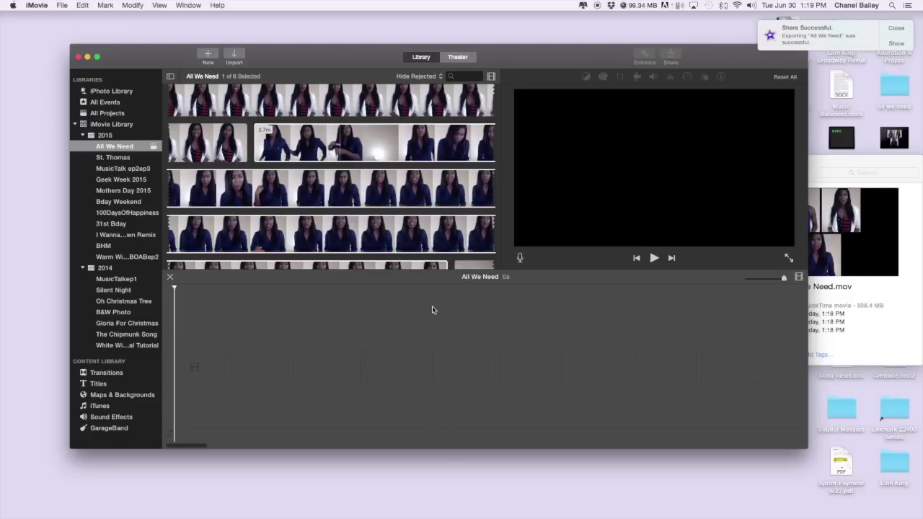
{"action": "left_click", "coordinate": [897, 43]}
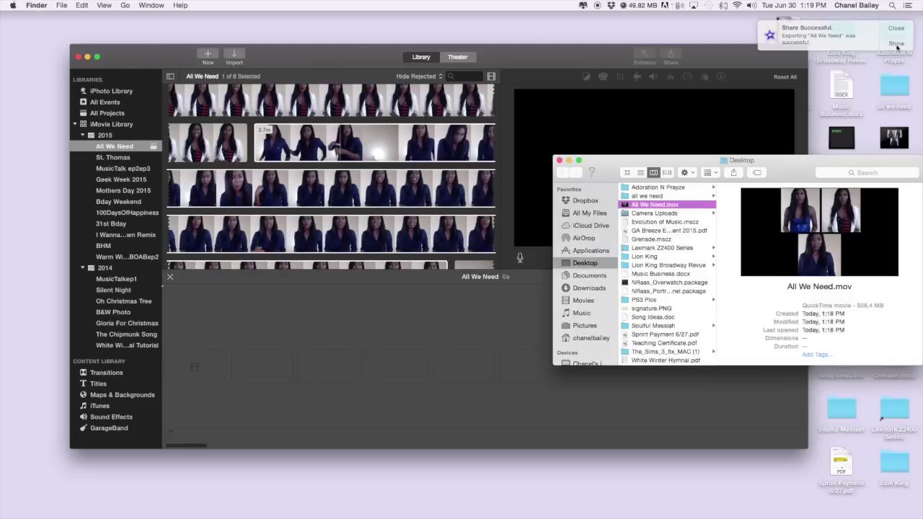
{"action": "left_click_drag", "start_coordinate": [771, 258], "coordinate": [257, 370]}
{"action": "left_click", "coordinate": [260, 326]}
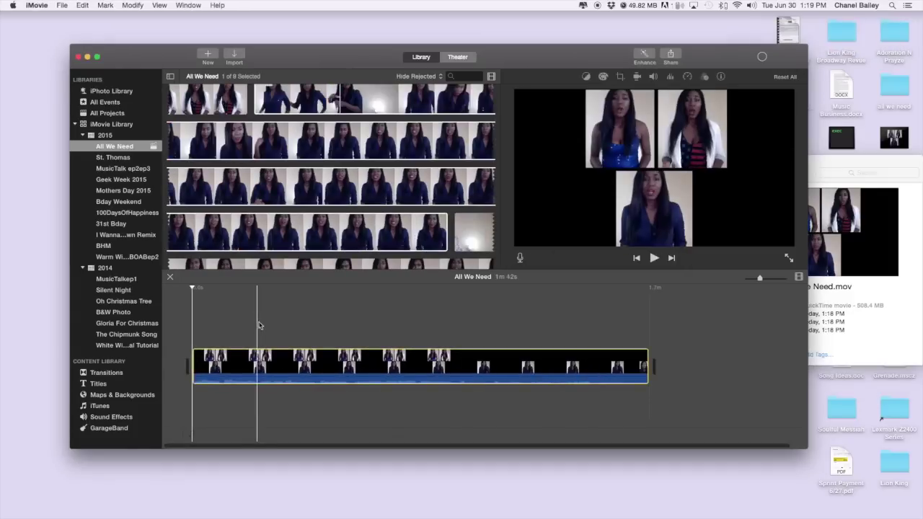
Play the new three-image background briefly from the timeline's start.
{"action": "left_click", "coordinate": [191, 334]}
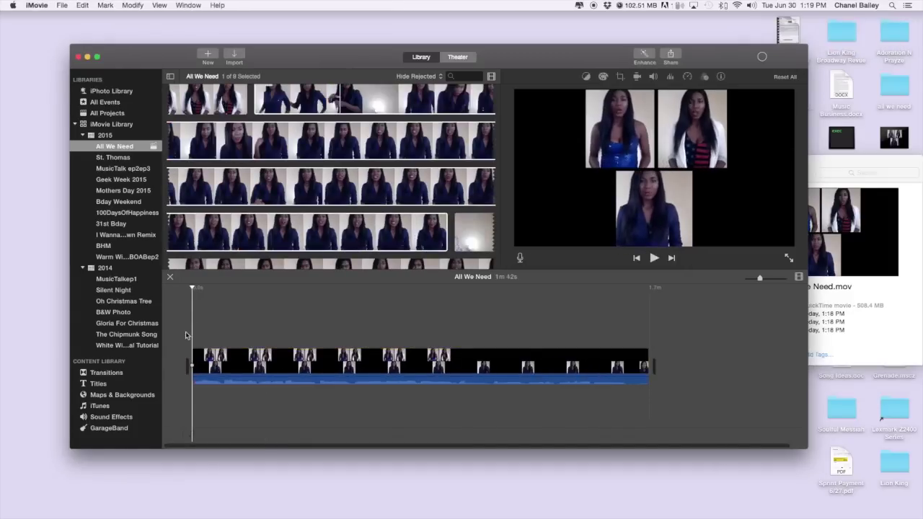
{"action": "key", "text": "space"}
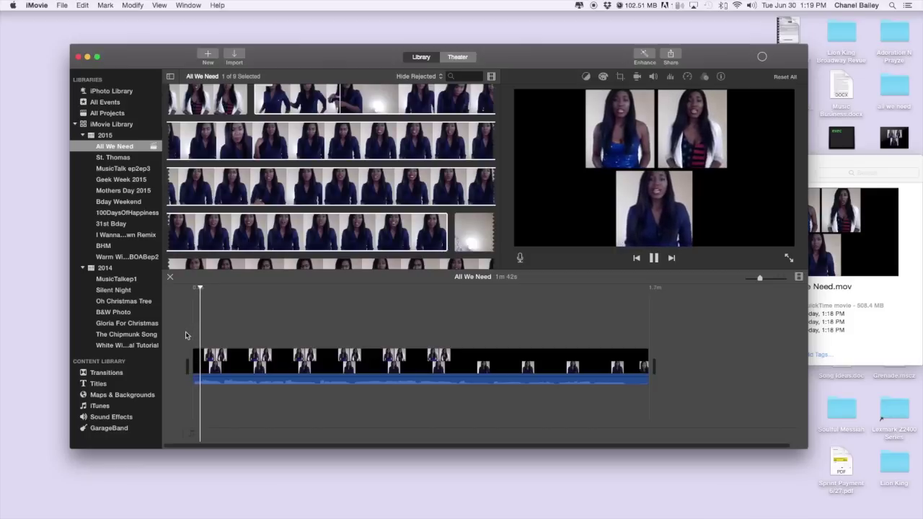
{"action": "key", "text": "space"}
Enlarge the timeline scale and place the complete patterned-white-cardigan clip above the background at the timeline's start.
{"action": "scroll", "coordinate": [365, 237], "scroll_direction": "down", "scroll_amount": 5}
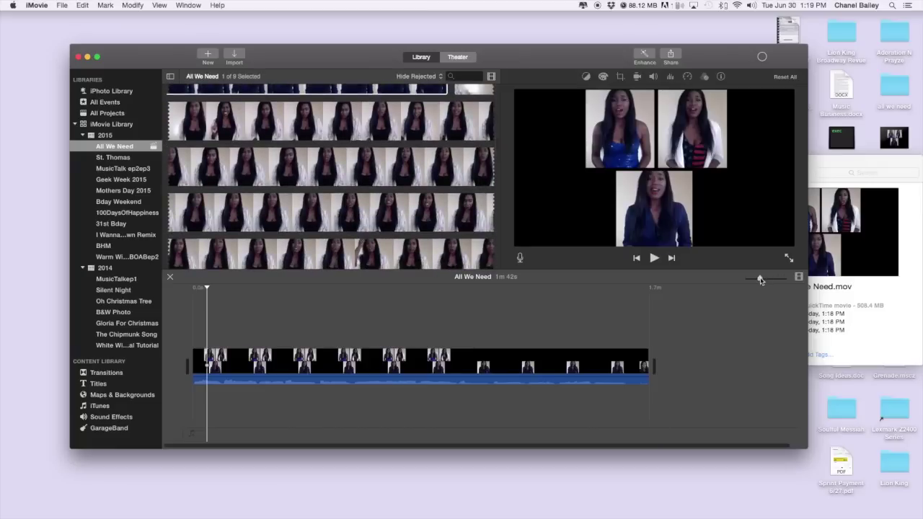
{"action": "left_click_drag", "start_coordinate": [760, 280], "coordinate": [784, 278]}
{"action": "left_click", "coordinate": [293, 176]}
{"action": "scroll", "coordinate": [248, 308], "scroll_direction": "left", "scroll_amount": 8}
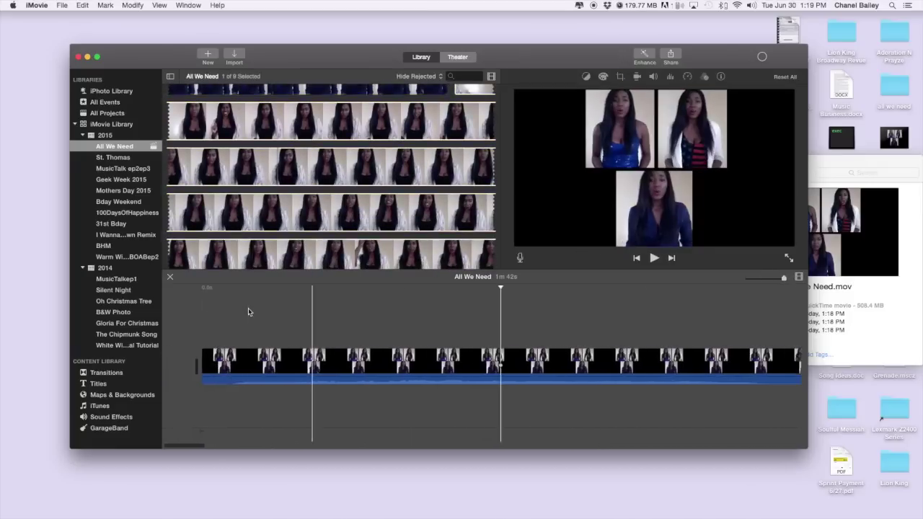
{"action": "left_click_drag", "start_coordinate": [229, 126], "coordinate": [202, 326]}
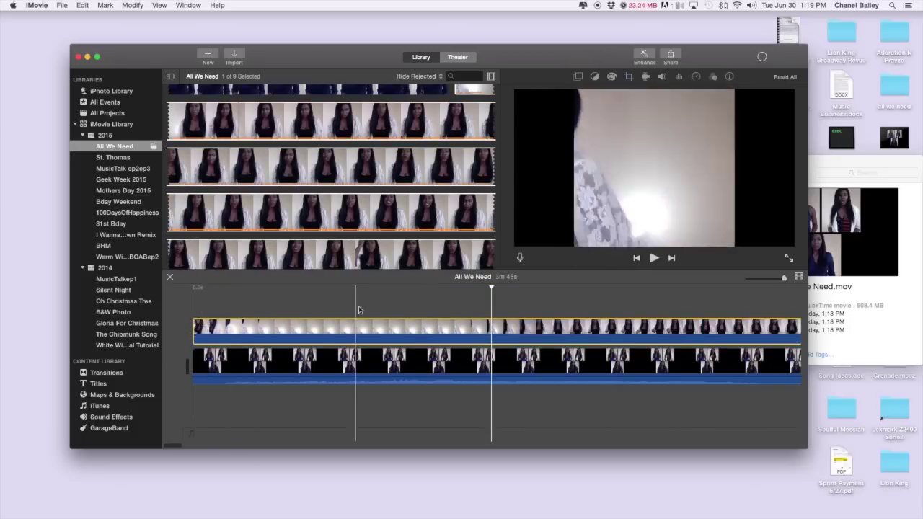
Make the white-cardigan overlay a Picture in Picture, enlarge it to match the others and place it directly left of the navy-shirt image.
{"action": "scroll", "coordinate": [410, 309], "scroll_direction": "right", "scroll_amount": 3}
{"action": "scroll", "coordinate": [408, 310], "scroll_direction": "right", "scroll_amount": 2}
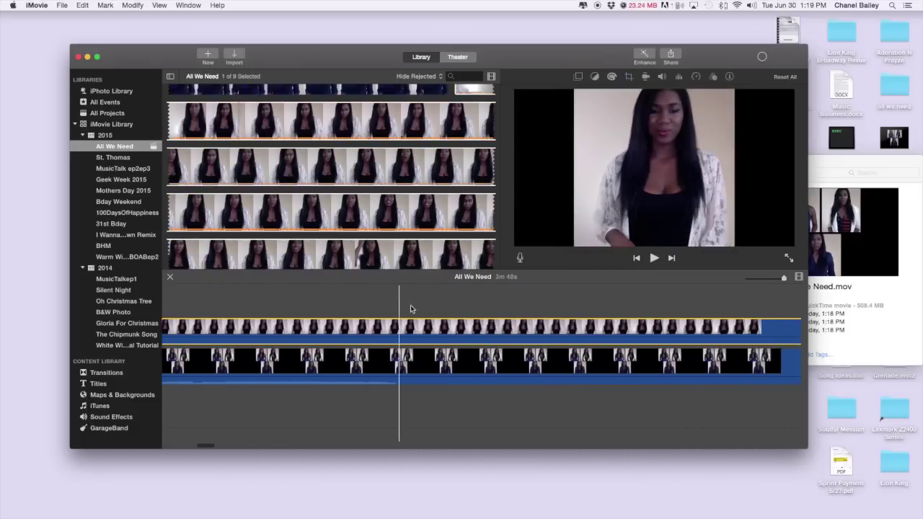
{"action": "left_click", "coordinate": [578, 77]}
{"action": "left_click", "coordinate": [551, 95]}
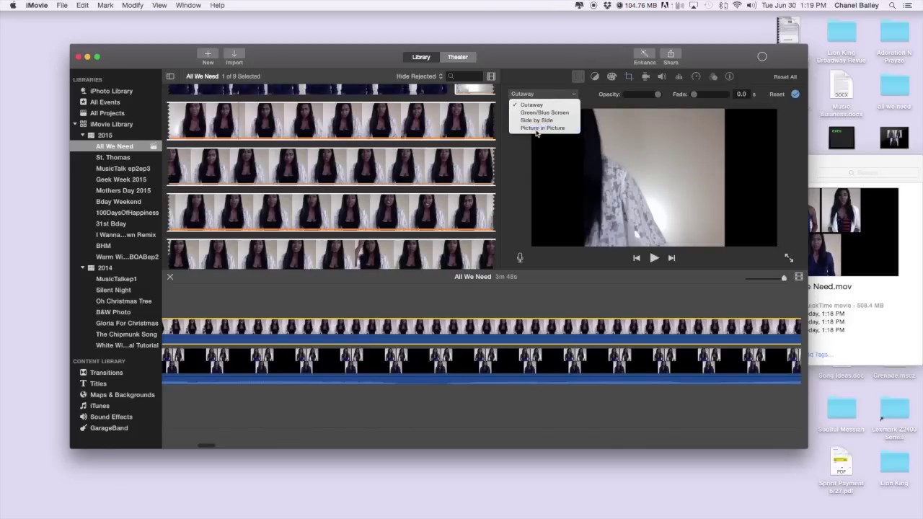
{"action": "left_click", "coordinate": [536, 131]}
{"action": "left_click_drag", "start_coordinate": [715, 151], "coordinate": [667, 236]}
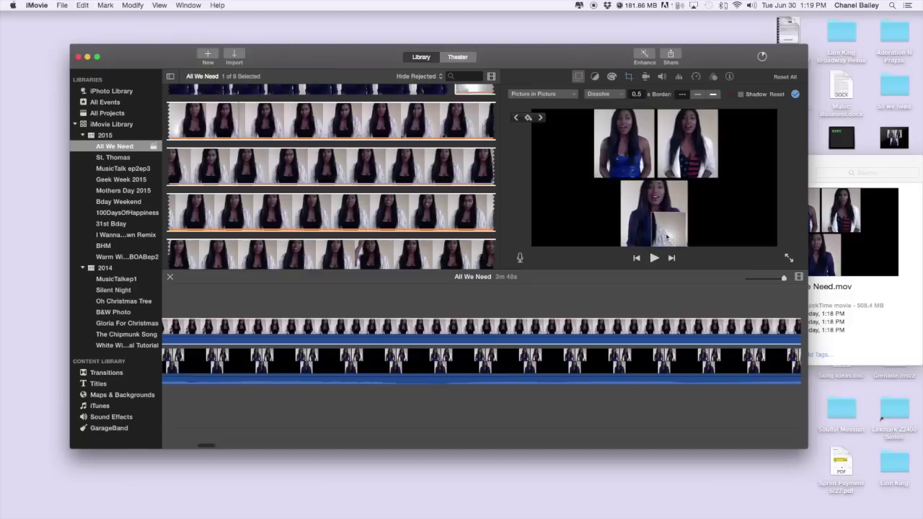
{"action": "left_click_drag", "start_coordinate": [650, 214], "coordinate": [618, 183]}
{"action": "left_click_drag", "start_coordinate": [651, 212], "coordinate": [580, 215]}
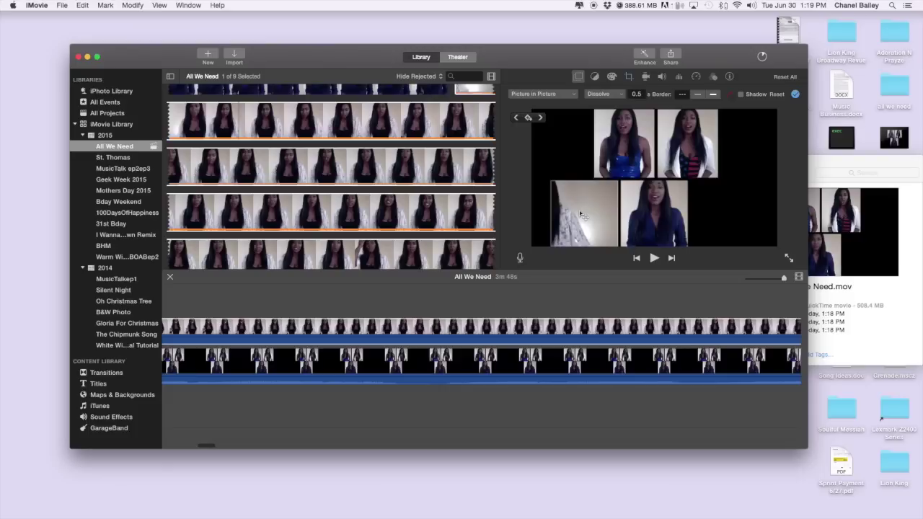
{"action": "left_click", "coordinate": [424, 301]}
Split the white-cardigan overlay just before the singing begins and delete its unused opening footage.
{"action": "scroll", "coordinate": [649, 306], "scroll_direction": "right", "scroll_amount": 3}
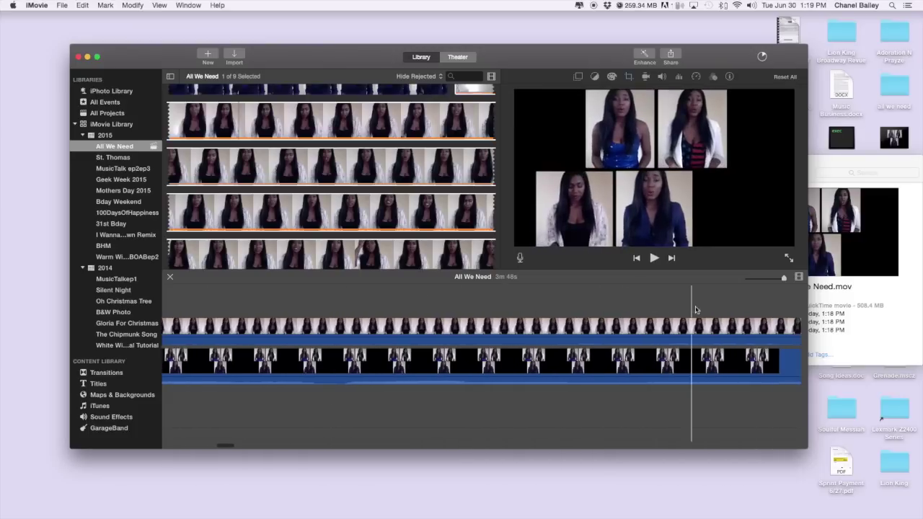
{"action": "scroll", "coordinate": [696, 310], "scroll_direction": "right", "scroll_amount": 5}
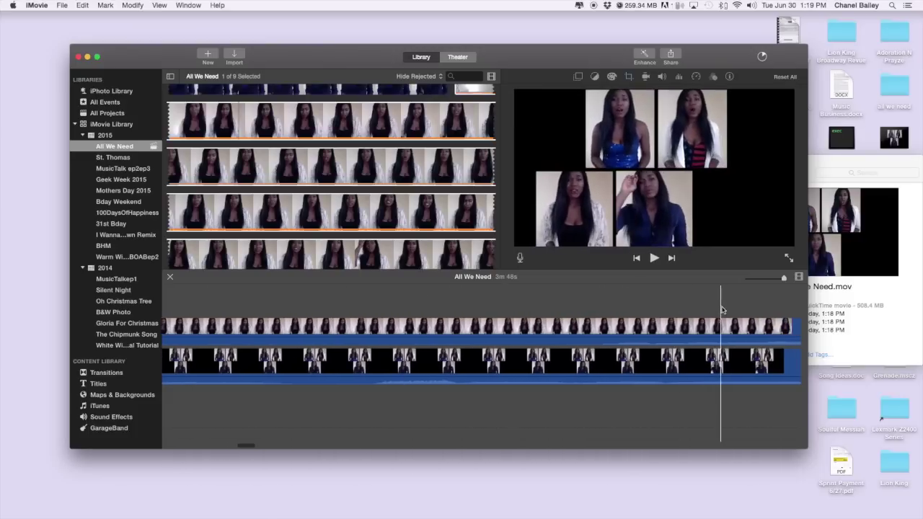
{"action": "left_click", "coordinate": [523, 327]}
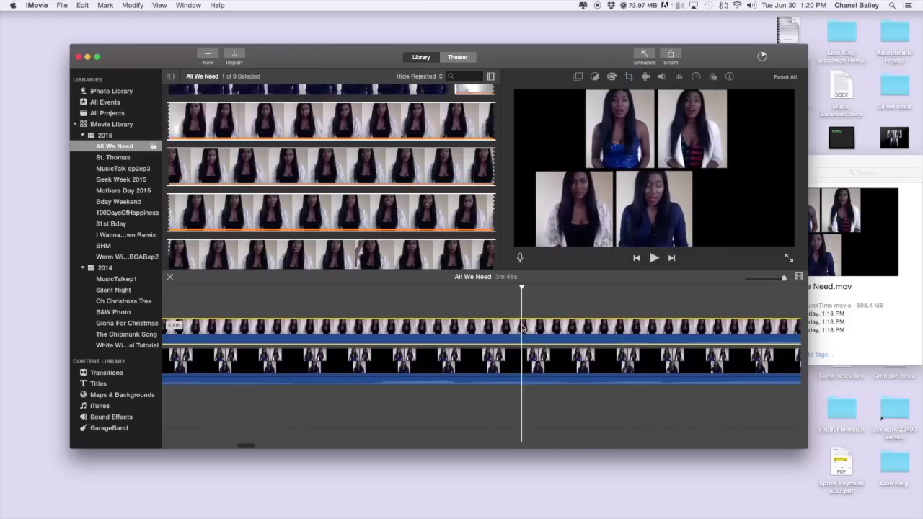
{"action": "right_click", "coordinate": [523, 327]}
{"action": "left_click", "coordinate": [546, 376]}
{"action": "key", "text": "Delete"}
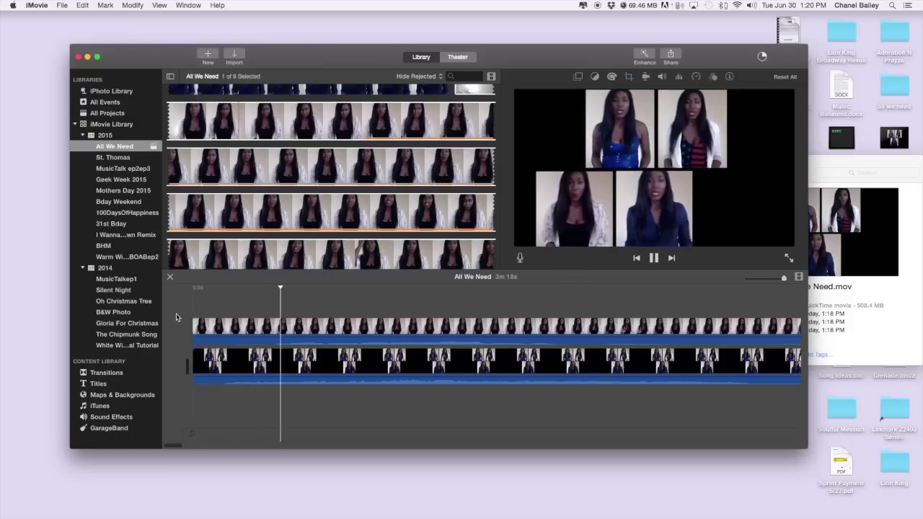
Stop playback, trim the white-cardigan overlay's opening a little more, realign it with the timeline's start and replay the composite.
{"action": "key", "text": "space"}
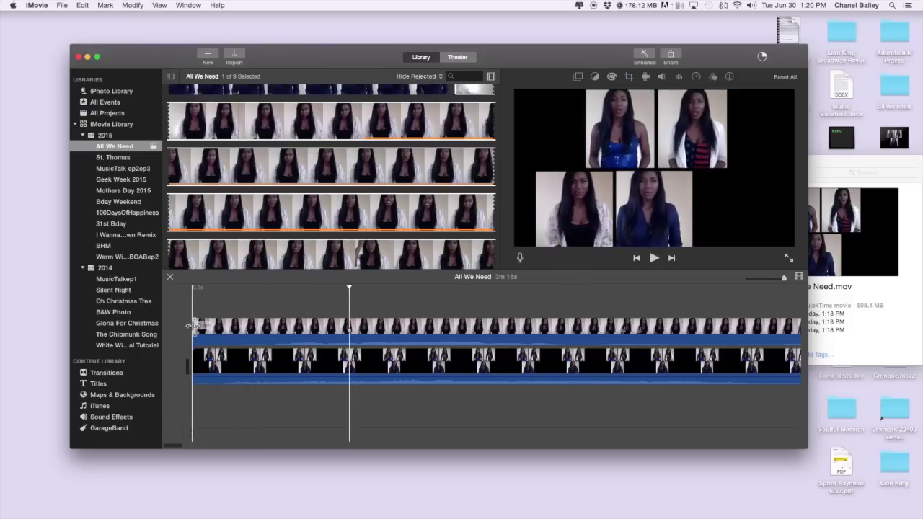
{"action": "left_click_drag", "start_coordinate": [193, 326], "coordinate": [237, 328]}
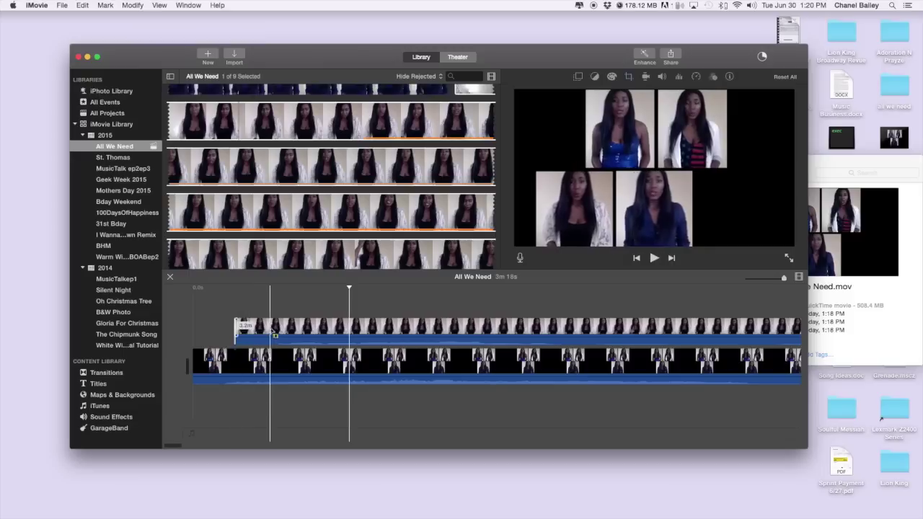
{"action": "key", "text": "super+z"}
{"action": "left_click", "coordinate": [180, 329]}
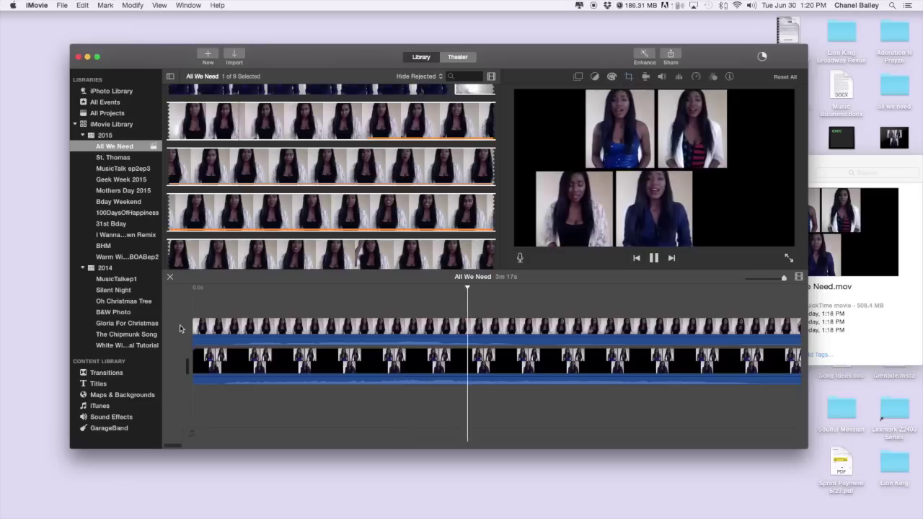
Stop playback, split the white-cardigan overlay further along the timeline and delete the footage before the split.
{"action": "key", "text": "space"}
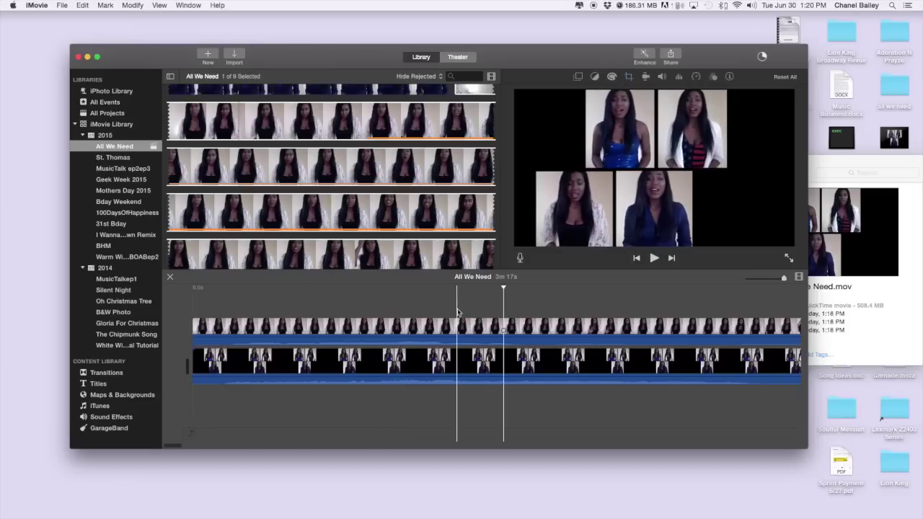
{"action": "scroll", "coordinate": [455, 313], "scroll_direction": "right", "scroll_amount": 5}
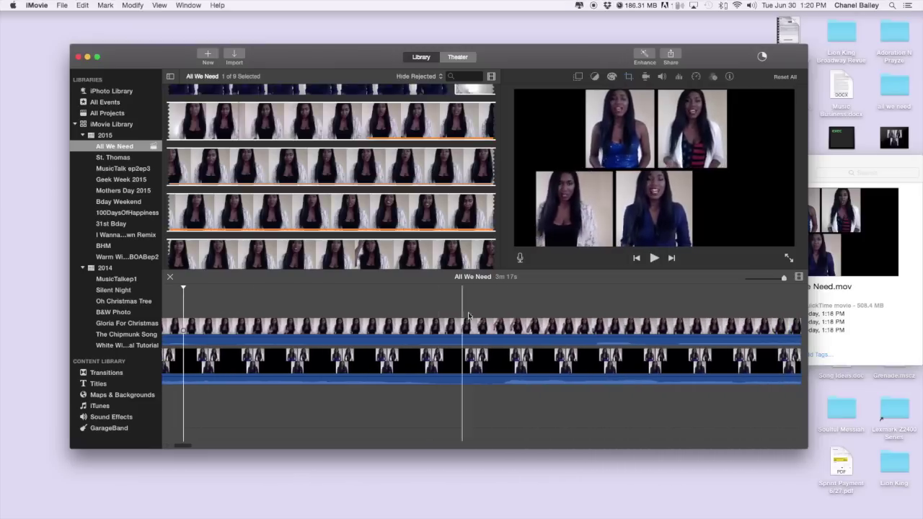
{"action": "scroll", "coordinate": [562, 324], "scroll_direction": "right", "scroll_amount": 3}
{"action": "scroll", "coordinate": [562, 327], "scroll_direction": "right", "scroll_amount": 1}
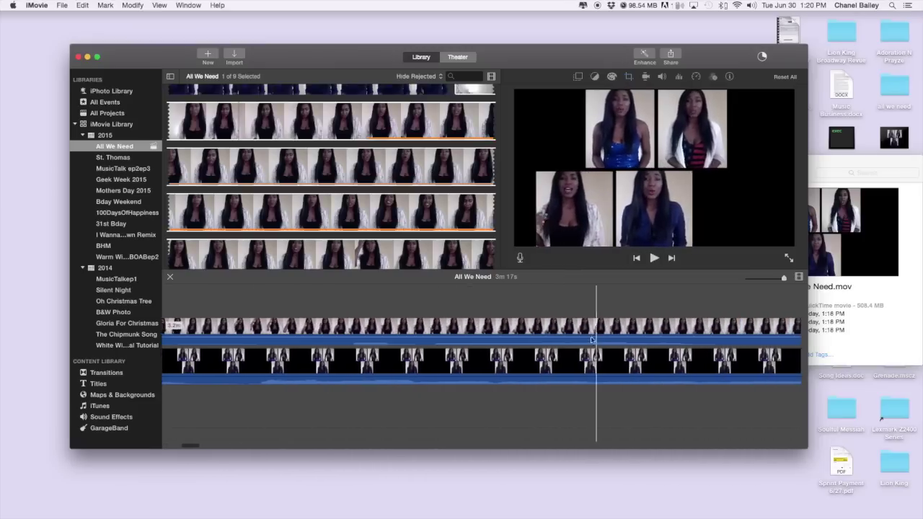
{"action": "left_click", "coordinate": [420, 326]}
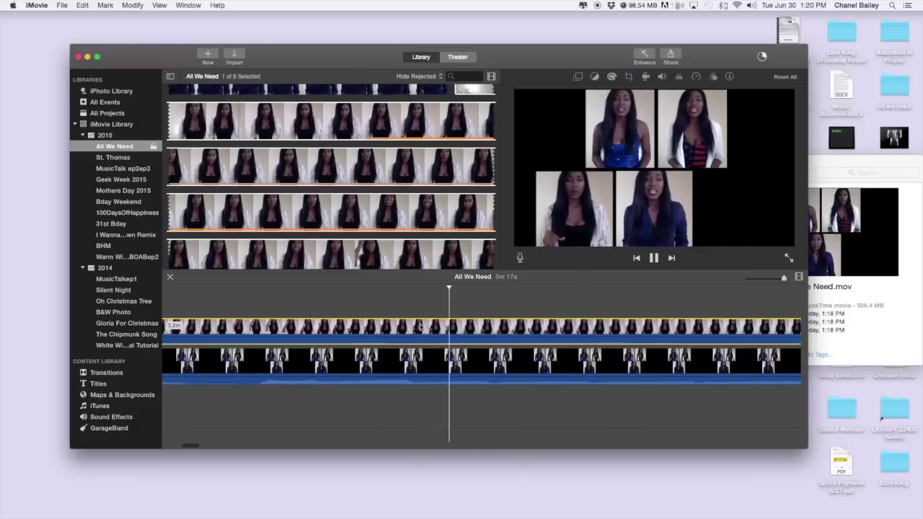
{"action": "scroll", "coordinate": [522, 319], "scroll_direction": "right", "scroll_amount": 5}
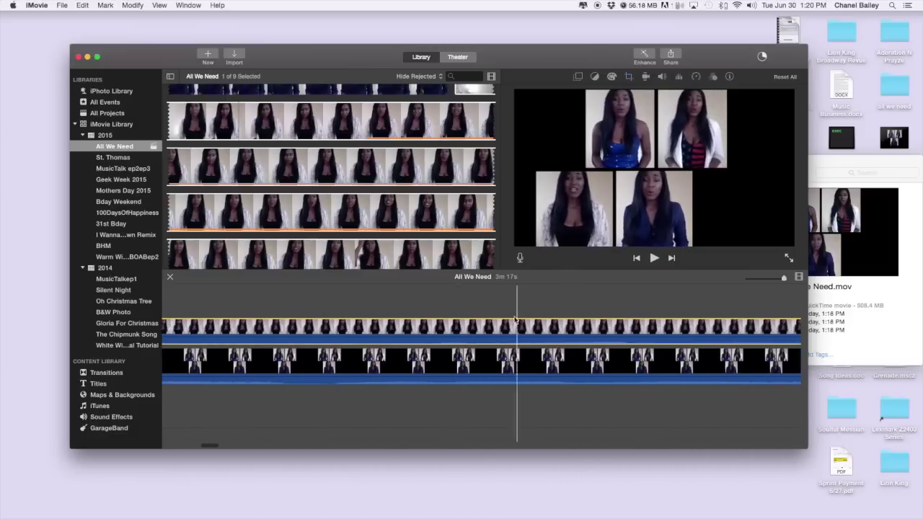
{"action": "right_click", "coordinate": [362, 324]}
{"action": "left_click", "coordinate": [369, 370]}
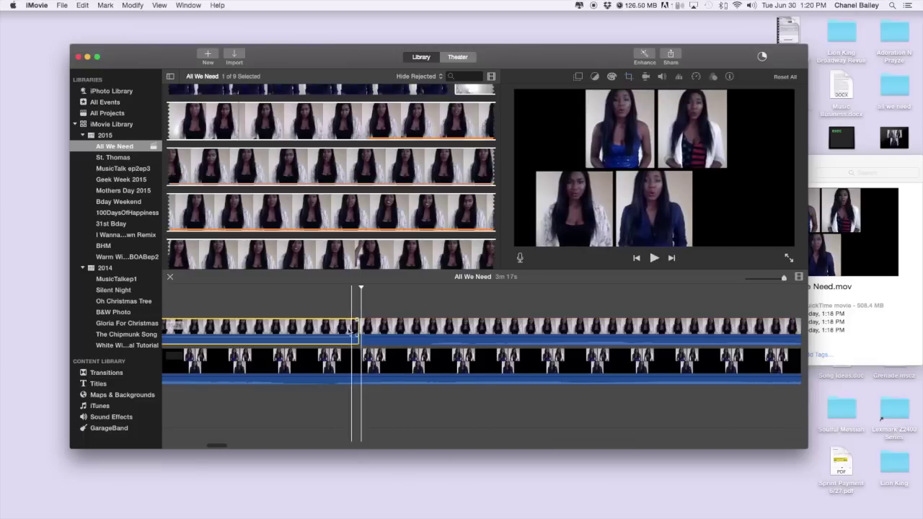
{"action": "key", "text": "Delete"}
Move the remaining white-cardigan overlay back to the timeline's start and replay the composite to check its sync.
{"action": "left_click", "coordinate": [426, 324]}
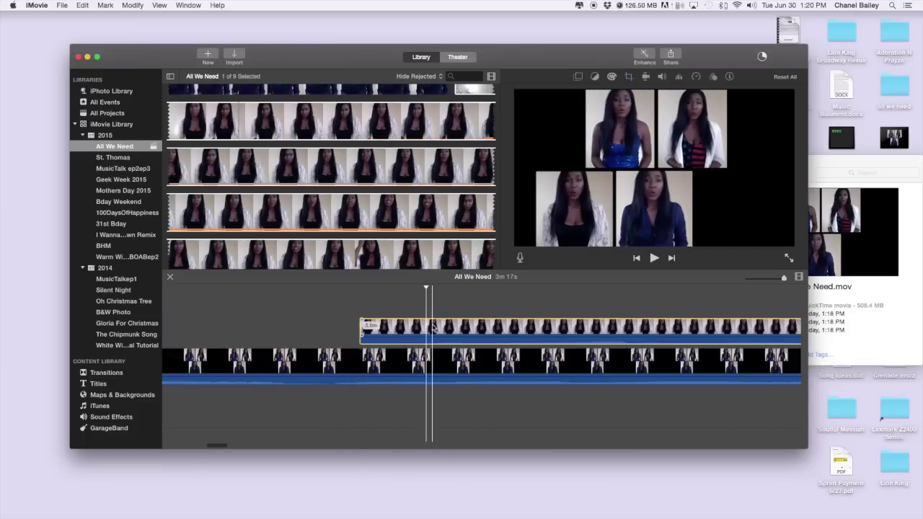
{"action": "left_click_drag", "start_coordinate": [429, 324], "coordinate": [196, 324]}
{"action": "left_click", "coordinate": [174, 326]}
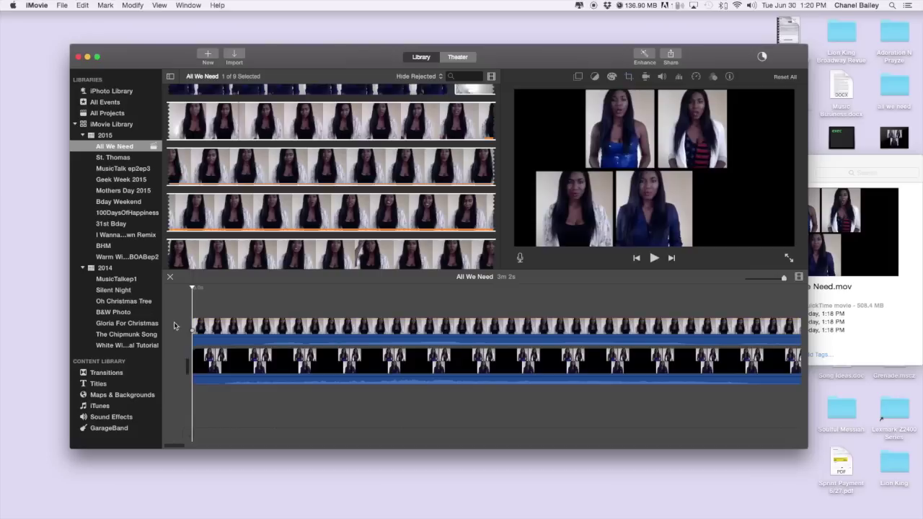
{"action": "key", "text": "space"}
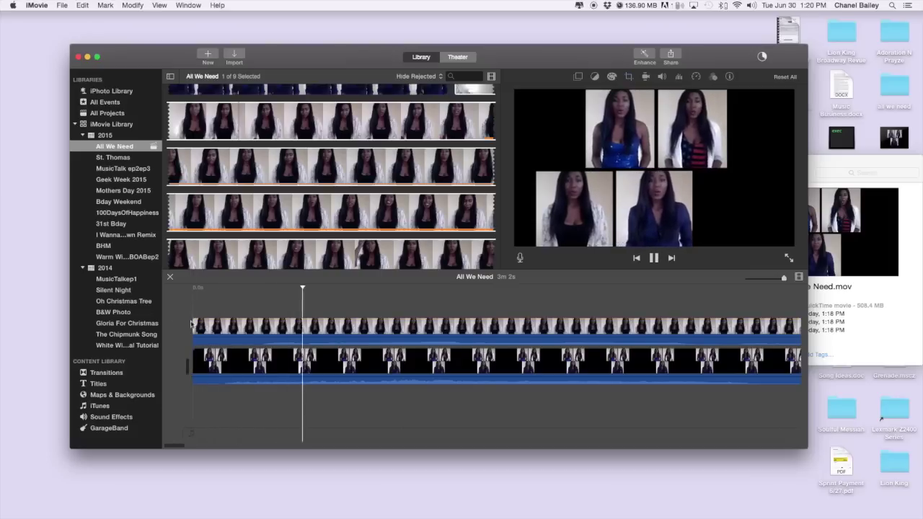
Try adjusting the white-cardigan overlay's opening edge, undo the adjustment and replay the composite from the start.
{"action": "left_click_drag", "start_coordinate": [192, 330], "coordinate": [242, 329]}
{"action": "key", "text": "super+z"}
{"action": "left_click", "coordinate": [178, 323]}
{"action": "key", "text": "space"}
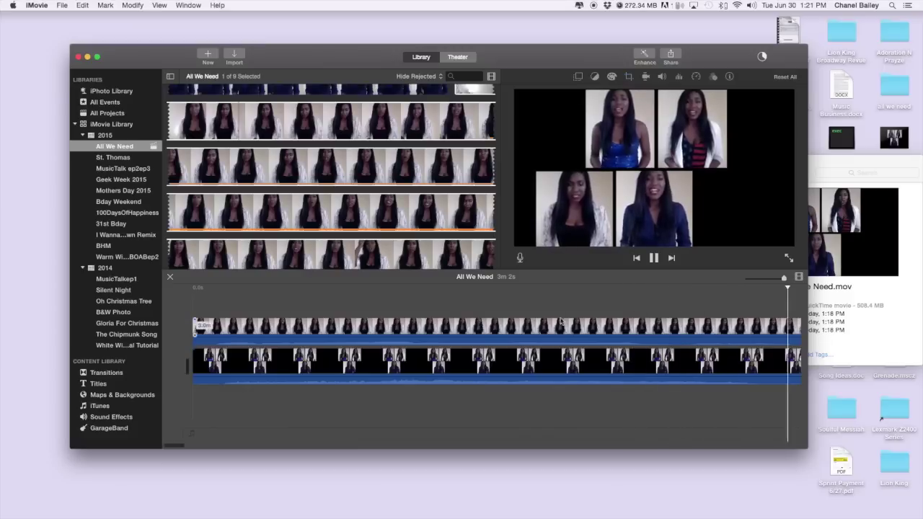
Stop playback, find the matching entry further into the white-cardigan overlay, split it there and delete the preceding section.
{"action": "scroll", "coordinate": [545, 322], "scroll_direction": "right", "scroll_amount": 4}
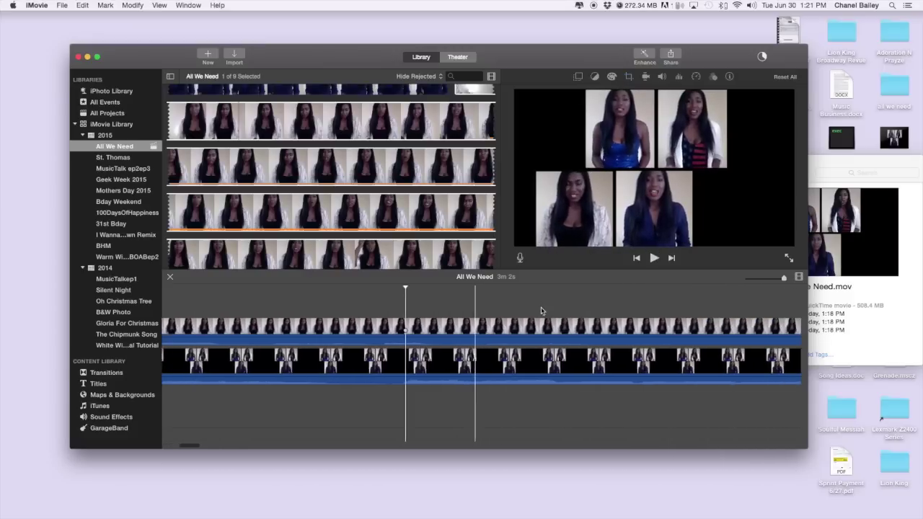
{"action": "scroll", "coordinate": [599, 324], "scroll_direction": "right", "scroll_amount": 4}
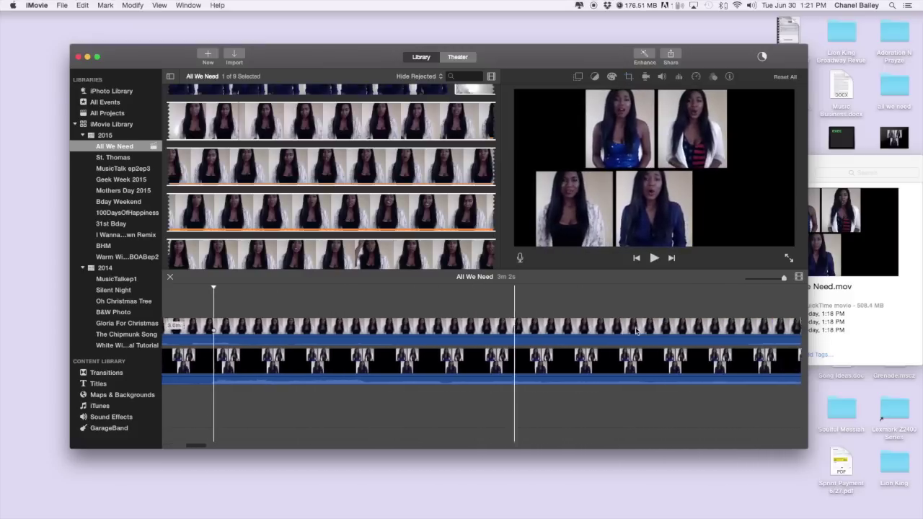
{"action": "scroll", "coordinate": [627, 331], "scroll_direction": "right", "scroll_amount": 4}
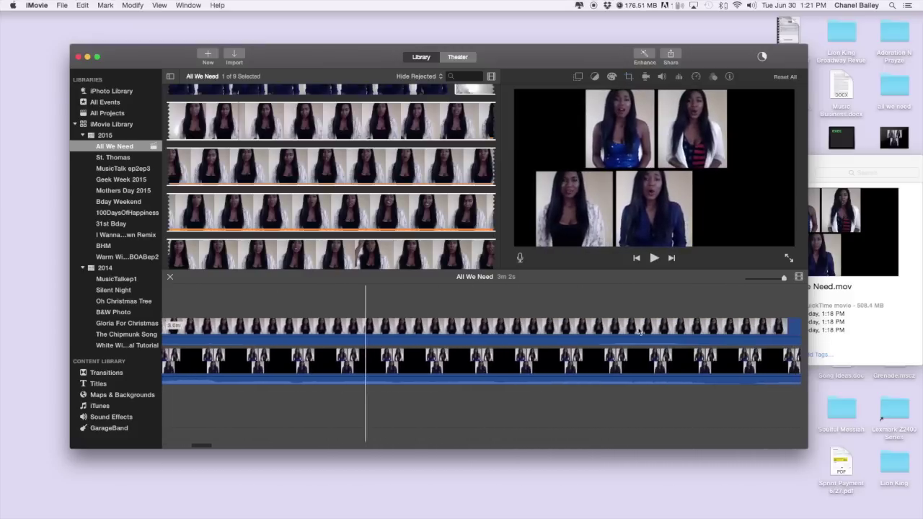
{"action": "right_click", "coordinate": [569, 328]}
{"action": "left_click", "coordinate": [595, 379]}
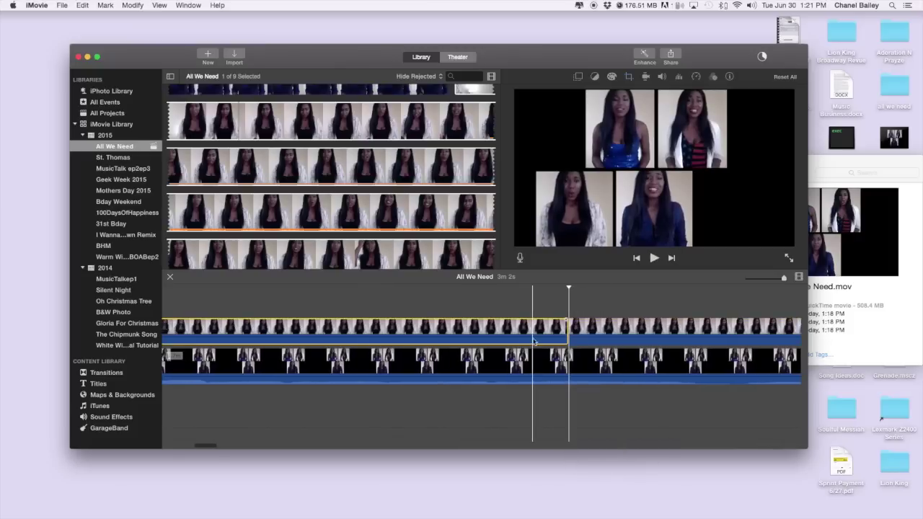
{"action": "key", "text": "Delete"}
Realign the shortened white-cardigan overlay with the start of the background clip and play the composite.
{"action": "left_click", "coordinate": [612, 326]}
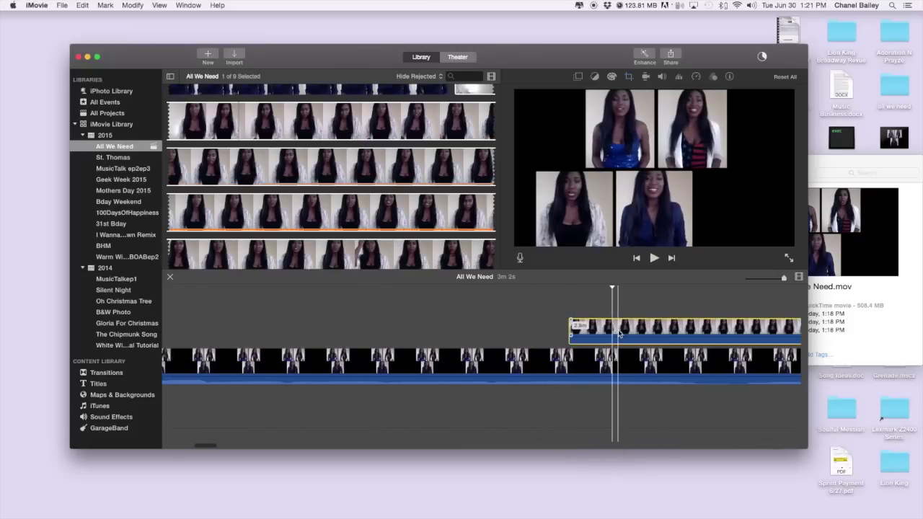
{"action": "left_click_drag", "start_coordinate": [613, 326], "coordinate": [394, 326]}
{"action": "left_click_drag", "start_coordinate": [312, 326], "coordinate": [154, 321]}
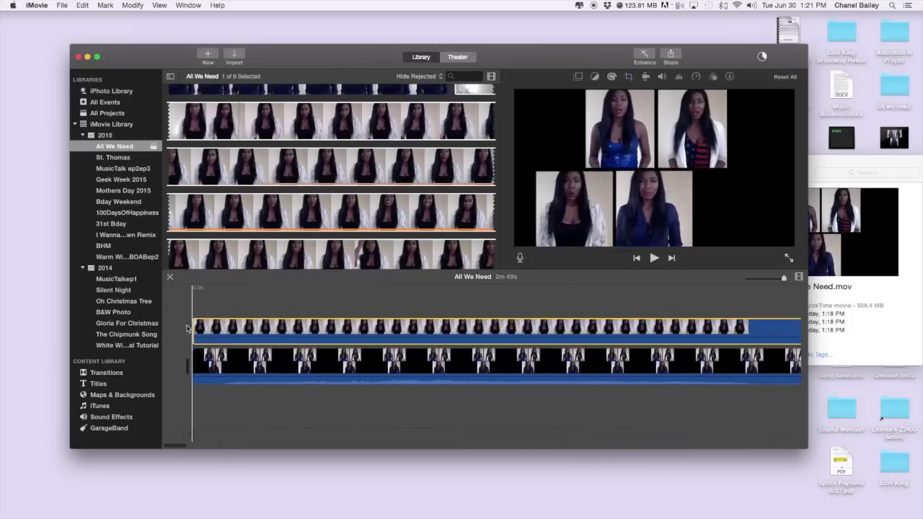
{"action": "left_click", "coordinate": [182, 312]}
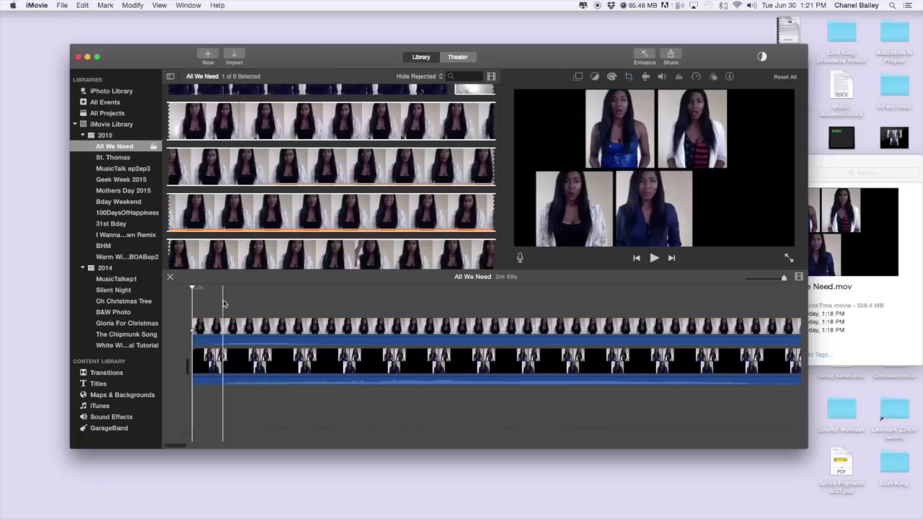
{"action": "key", "text": "space"}
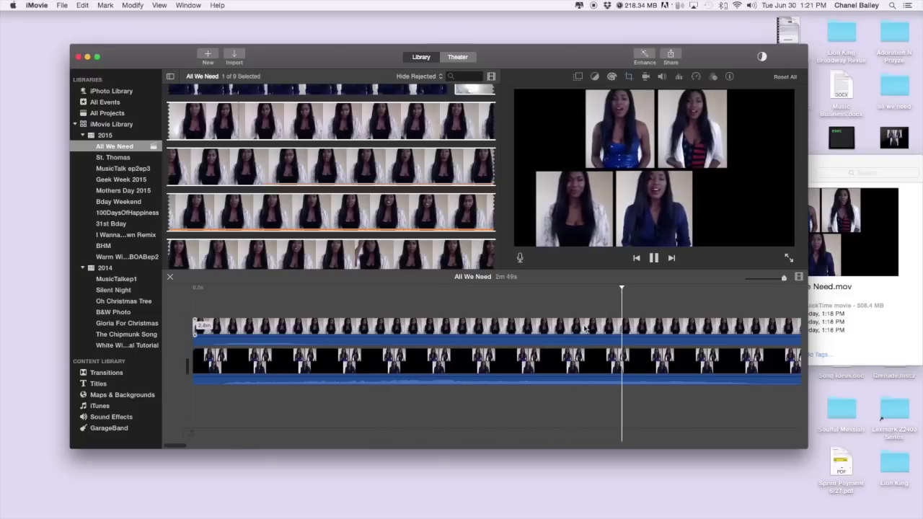
Stop at the next candidate sync point, split the white-cardigan overlay at the playhead and delete its first part.
{"action": "scroll", "coordinate": [585, 328], "scroll_direction": "right", "scroll_amount": 2}
{"action": "scroll", "coordinate": [585, 329], "scroll_direction": "right", "scroll_amount": 5}
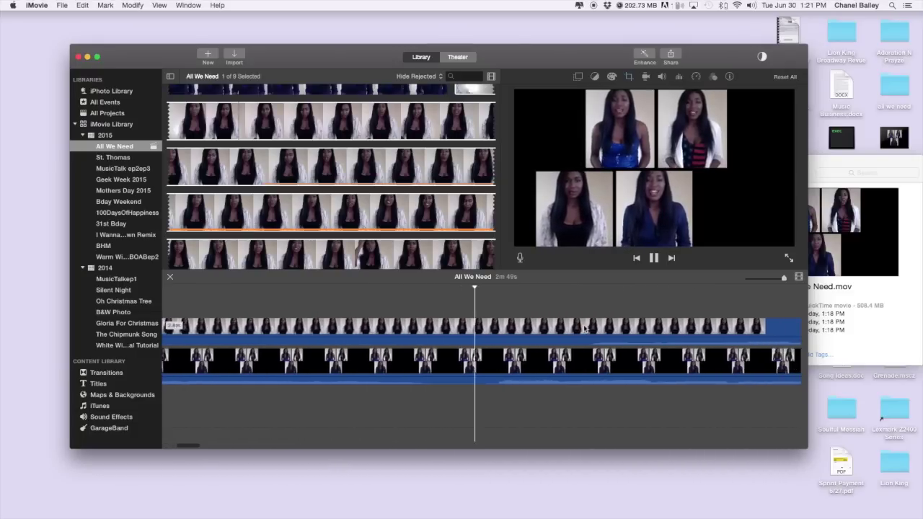
{"action": "key", "text": "space"}
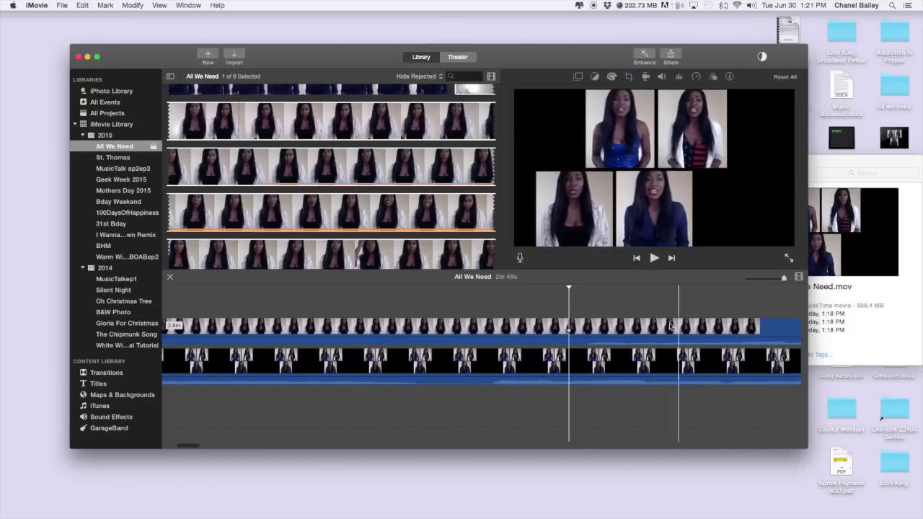
{"action": "right_click", "coordinate": [569, 326]}
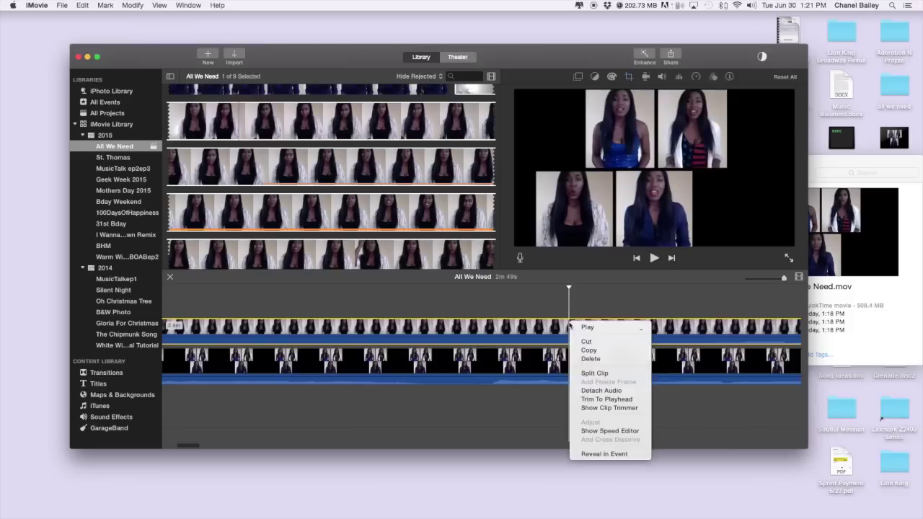
{"action": "left_click", "coordinate": [593, 376]}
{"action": "left_click", "coordinate": [525, 328]}
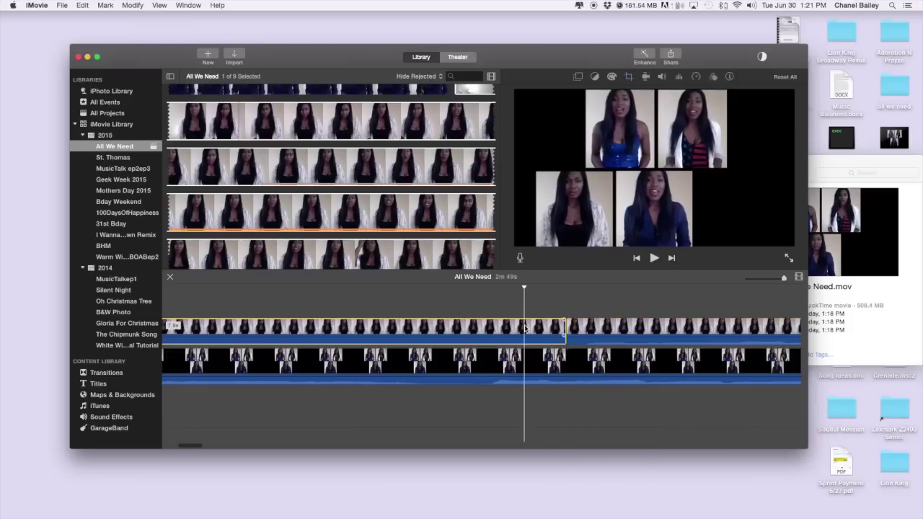
{"action": "key", "text": "Delete"}
Place the rest of the white-cardigan overlay at the timeline's start and replay the four-image composite.
{"action": "left_click", "coordinate": [612, 328]}
{"action": "left_click_drag", "start_coordinate": [620, 328], "coordinate": [151, 327]}
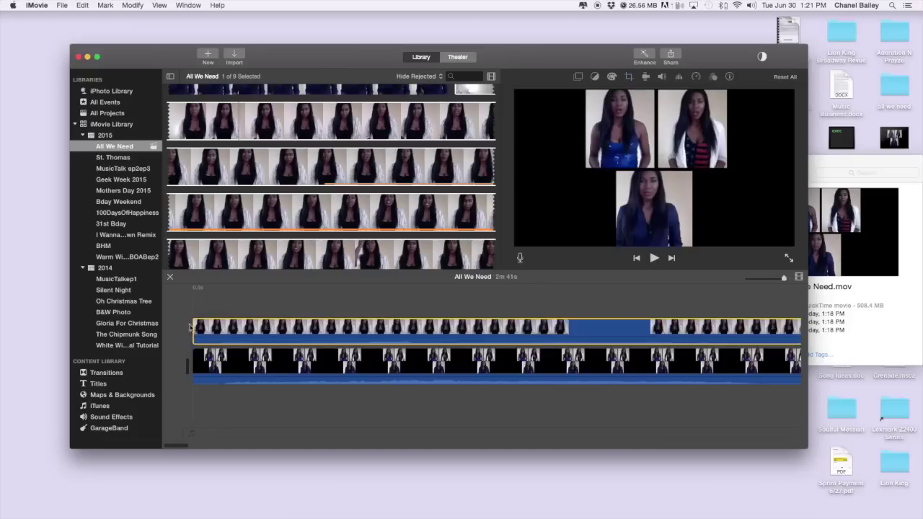
{"action": "left_click", "coordinate": [181, 311]}
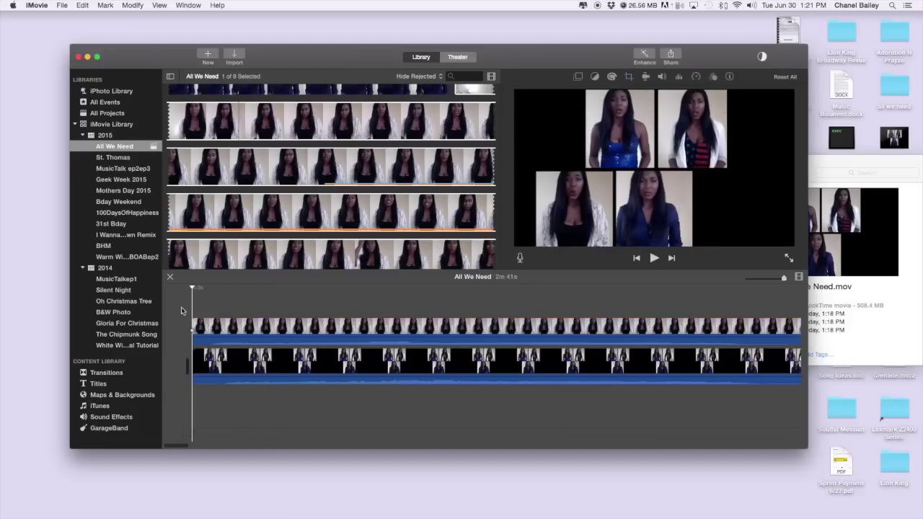
{"action": "key", "text": "space"}
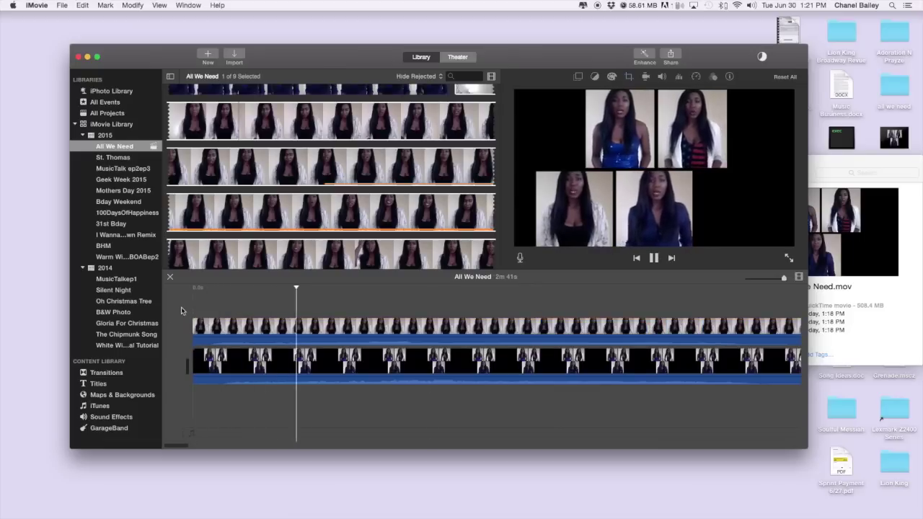
Fine-tune the white-cardigan overlay's alignment at the timeline's start, replay the composite to check the sync and stop playback.
{"action": "mouse_move", "coordinate": [216, 326]}
{"action": "left_mouse_down"}
{"action": "mouse_move", "coordinate": [229, 326]}
{"action": "mouse_move", "coordinate": [215, 327]}
{"action": "left_mouse_up"}
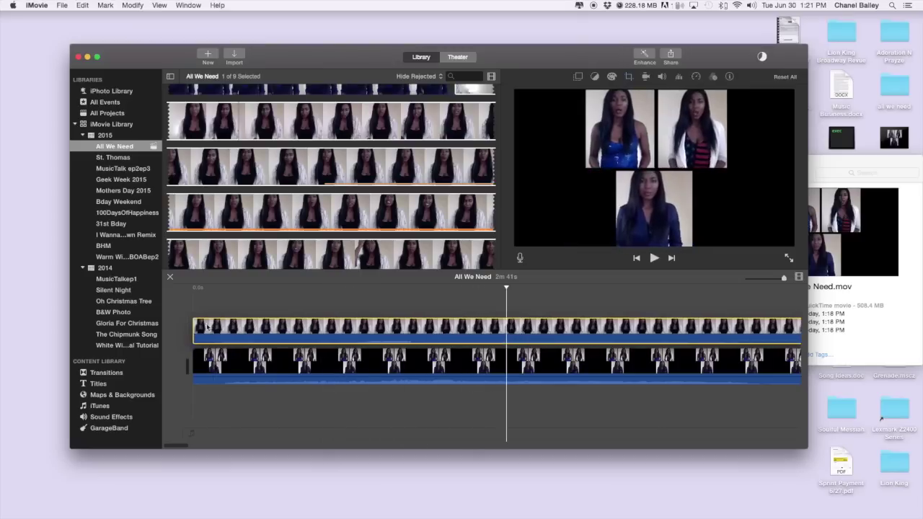
{"action": "left_click", "coordinate": [191, 320]}
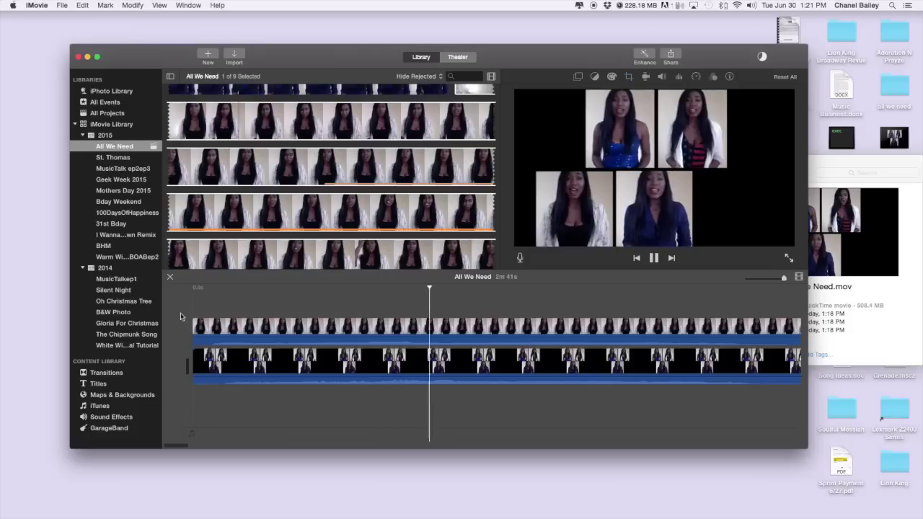
{"action": "left_click_drag", "start_coordinate": [214, 327], "coordinate": [186, 328]}
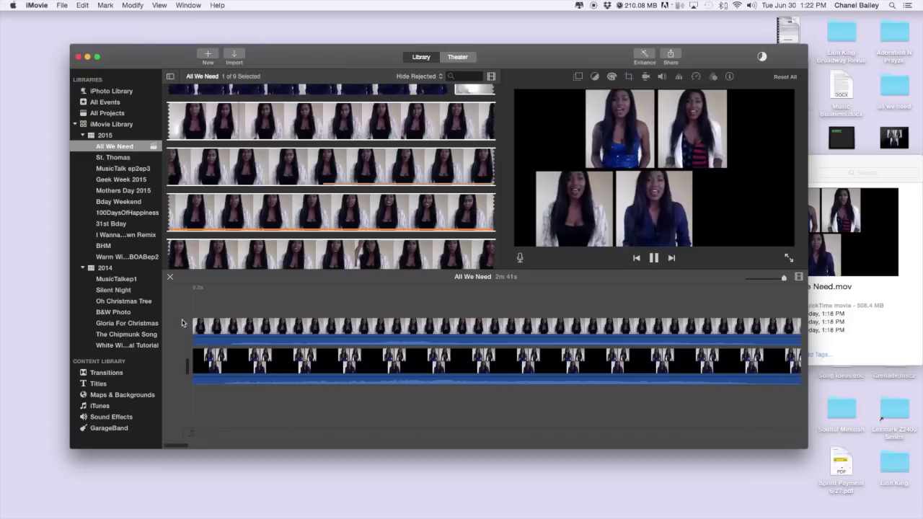
{"action": "key", "text": "space"}
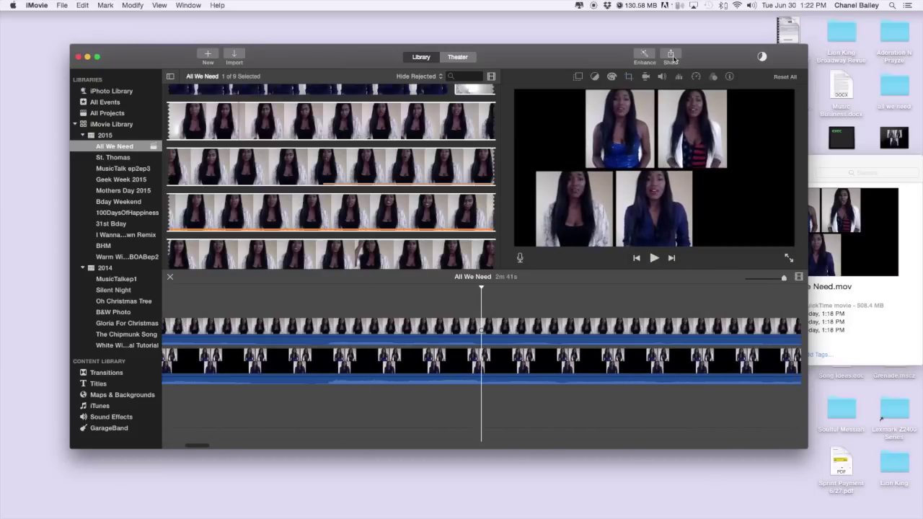
Export the four-image composite as a 1280 x 720 Best (ProRes) file to the Desktop, replacing the existing All We Need.mov.
{"action": "left_click", "coordinate": [672, 57]}
{"action": "left_click", "coordinate": [670, 155]}
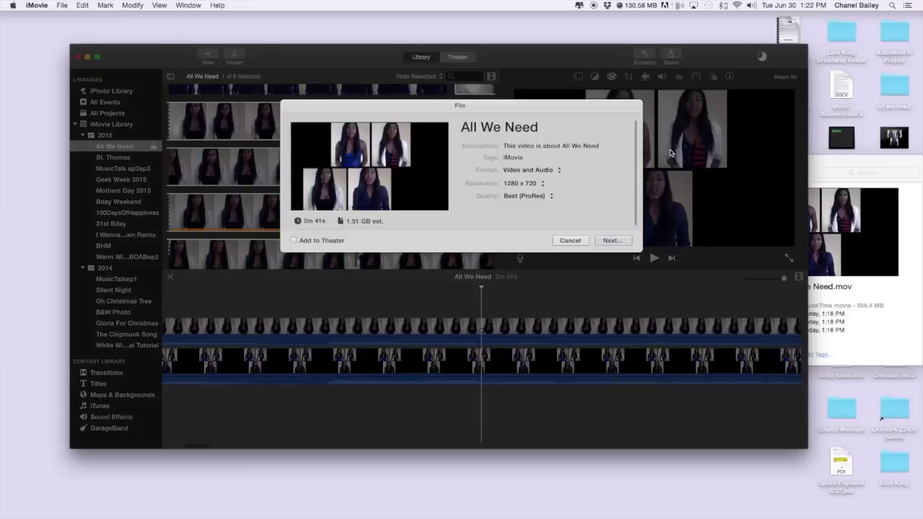
{"action": "left_click", "coordinate": [610, 241]}
{"action": "left_click", "coordinate": [611, 335]}
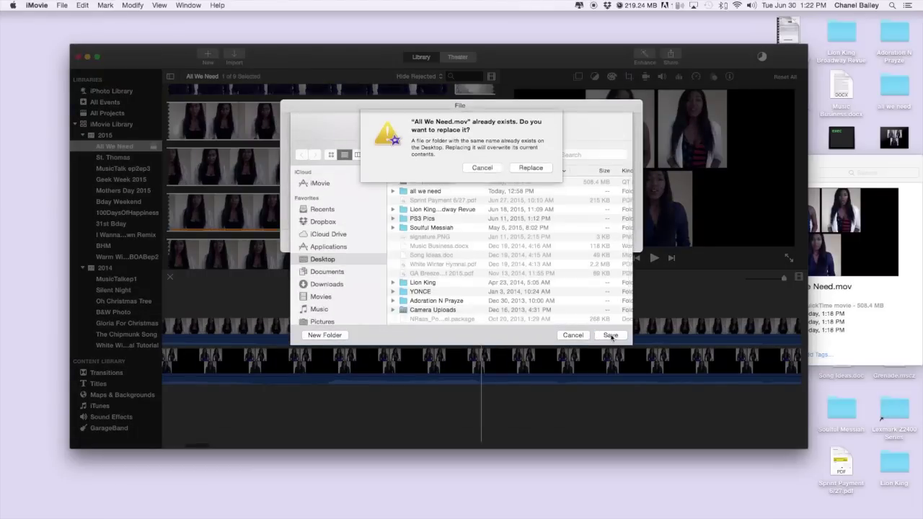
{"action": "left_click", "coordinate": [532, 169]}
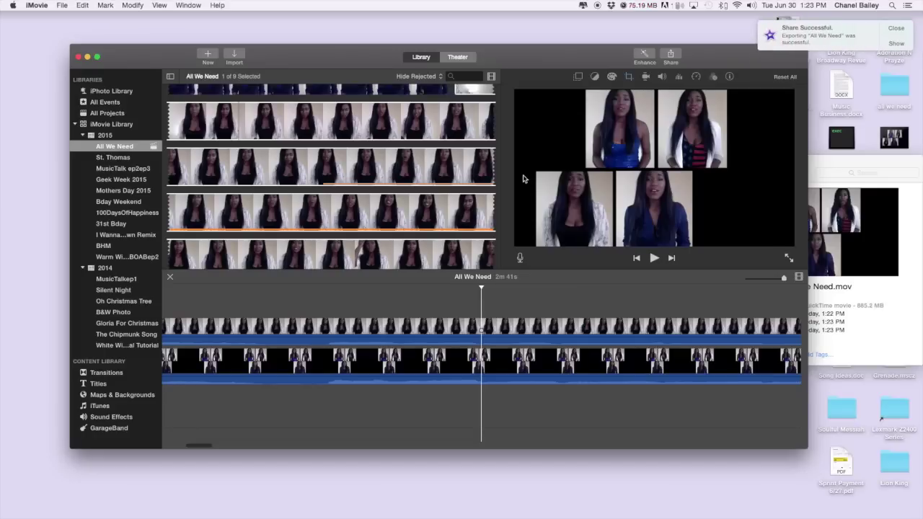
Delete all clips from the All We Need timeline and show the newly exported All We Need.mov in Finder.
{"action": "left_click", "coordinate": [424, 298]}
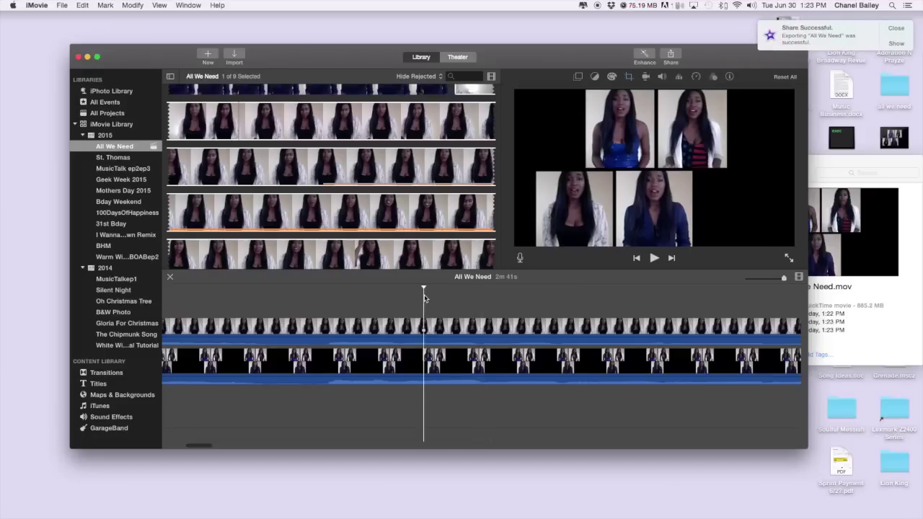
{"action": "key", "text": "super+a"}
{"action": "key", "text": "Delete"}
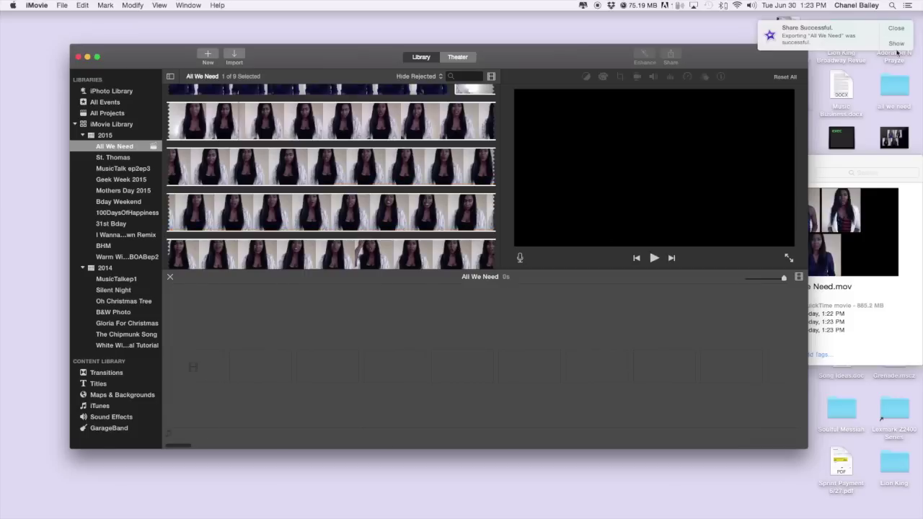
{"action": "left_click", "coordinate": [896, 43]}
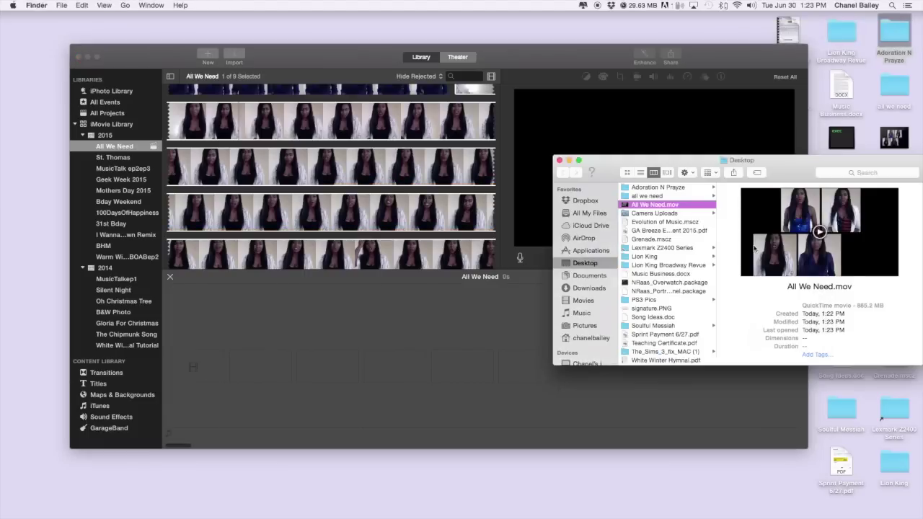
Place the exported All We Need.mov in the empty timeline and layer the navy halter-top clip above its start.
{"action": "left_click_drag", "start_coordinate": [518, 289], "coordinate": [191, 349]}
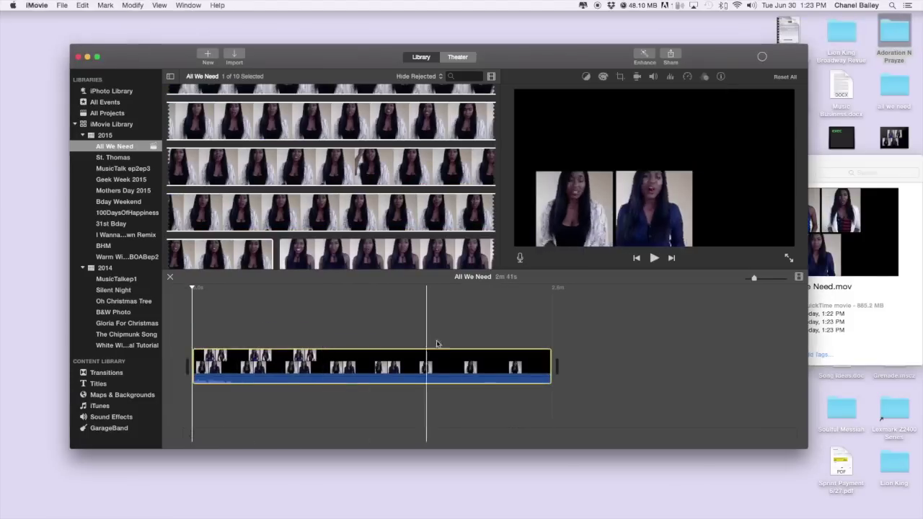
{"action": "left_click_drag", "start_coordinate": [755, 279], "coordinate": [784, 279]}
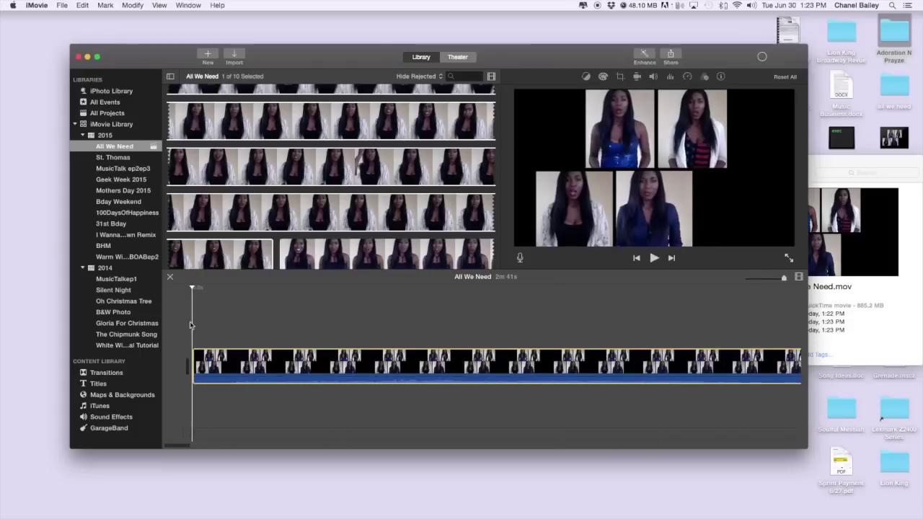
{"action": "scroll", "coordinate": [317, 227], "scroll_direction": "down", "scroll_amount": 5}
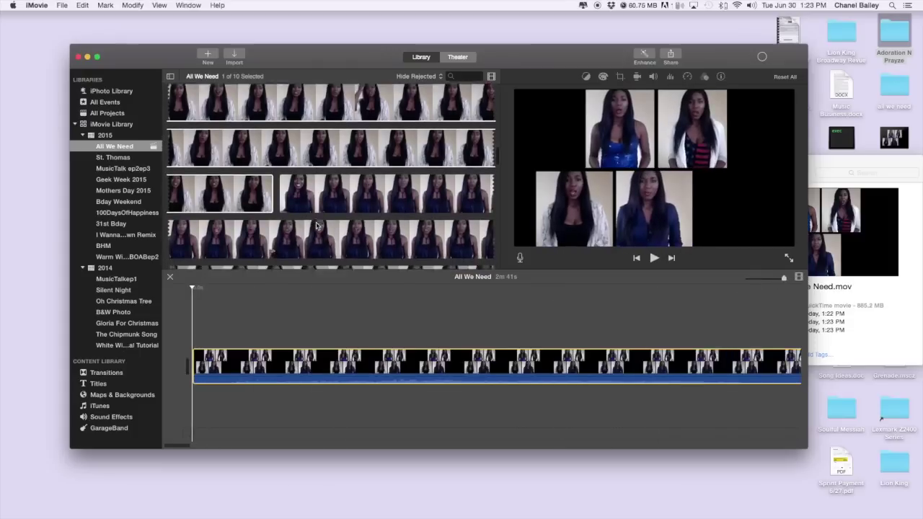
{"action": "key", "text": "Escape"}
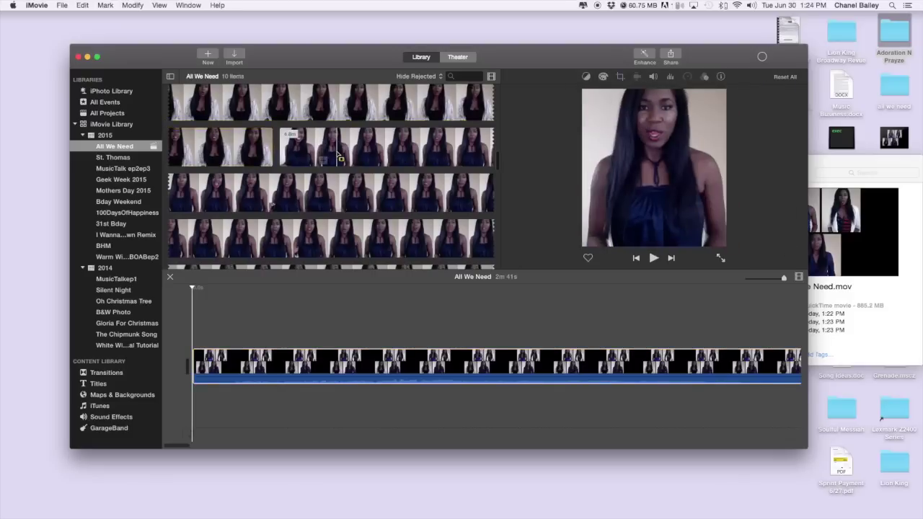
{"action": "left_click_drag", "start_coordinate": [326, 155], "coordinate": [189, 334]}
Make the navy halter-top overlay a Picture in Picture with a 0.0 s dissolve, sized and positioned as the lower row's third image.
{"action": "left_click", "coordinate": [578, 76]}
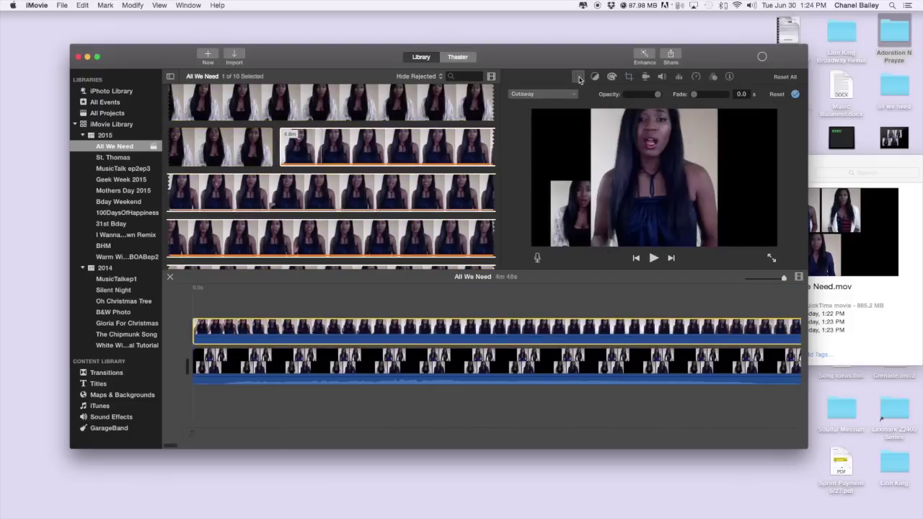
{"action": "left_click", "coordinate": [555, 94]}
{"action": "left_click", "coordinate": [545, 127]}
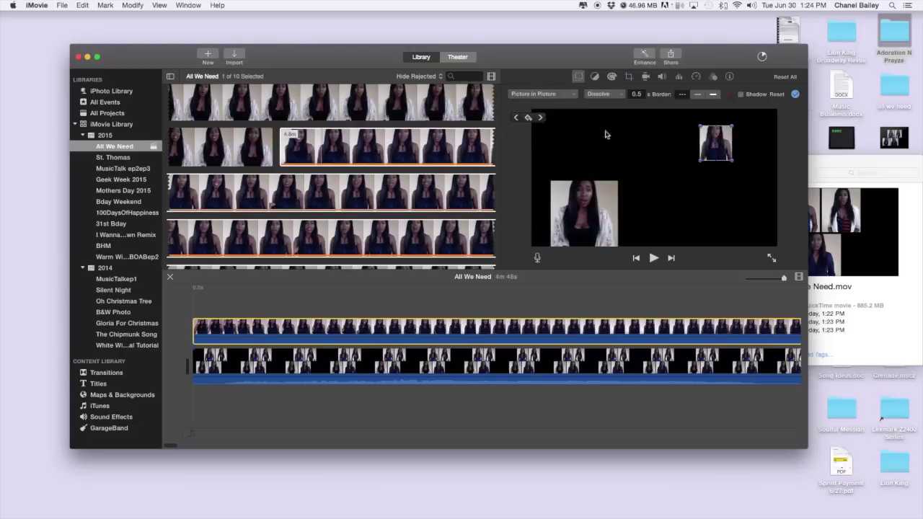
{"action": "left_click_drag", "start_coordinate": [718, 148], "coordinate": [623, 213]}
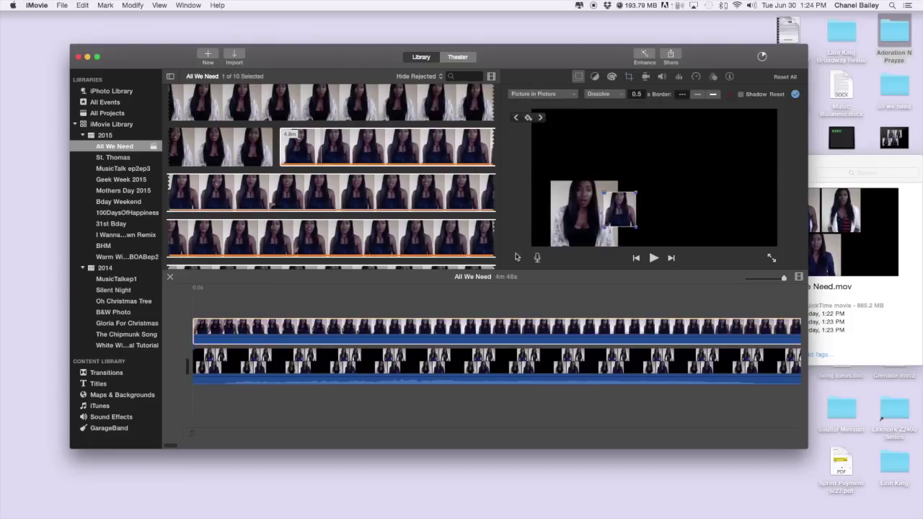
{"action": "left_click", "coordinate": [236, 322]}
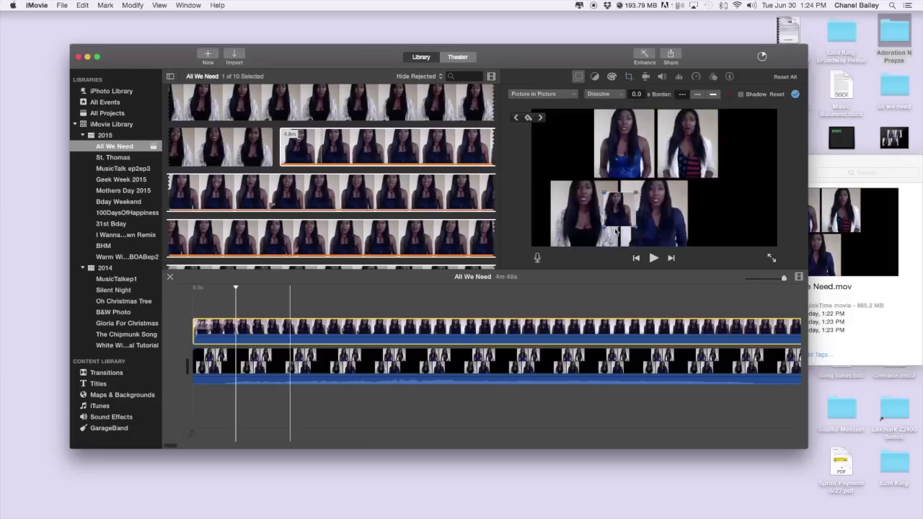
{"action": "left_click_drag", "start_coordinate": [618, 207], "coordinate": [601, 200]}
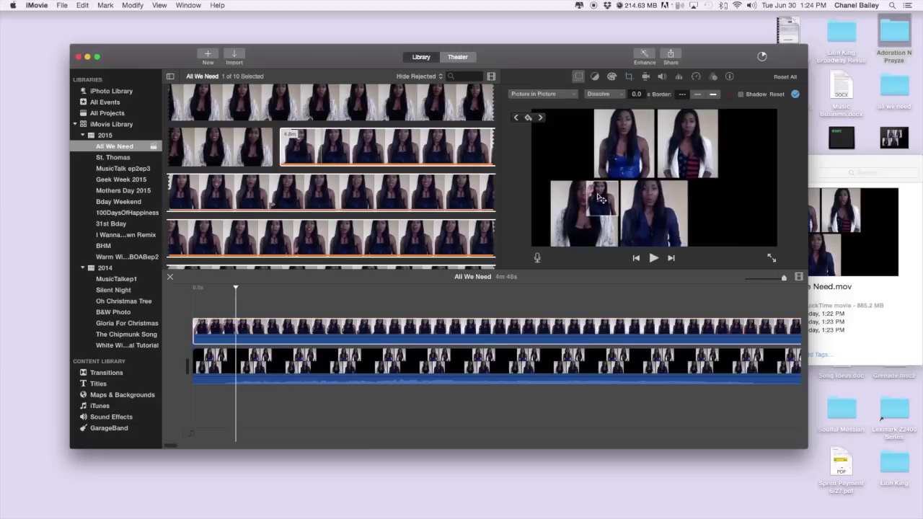
{"action": "left_click_drag", "start_coordinate": [583, 217], "coordinate": [720, 226]}
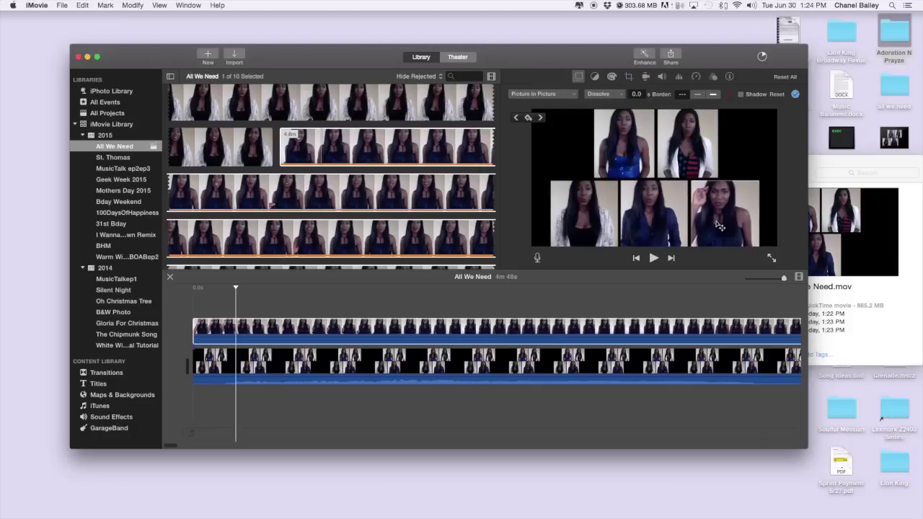
Find the sync point in the navy halter-top overlay, split the clip there and delete the part before it.
{"action": "left_click", "coordinate": [564, 295]}
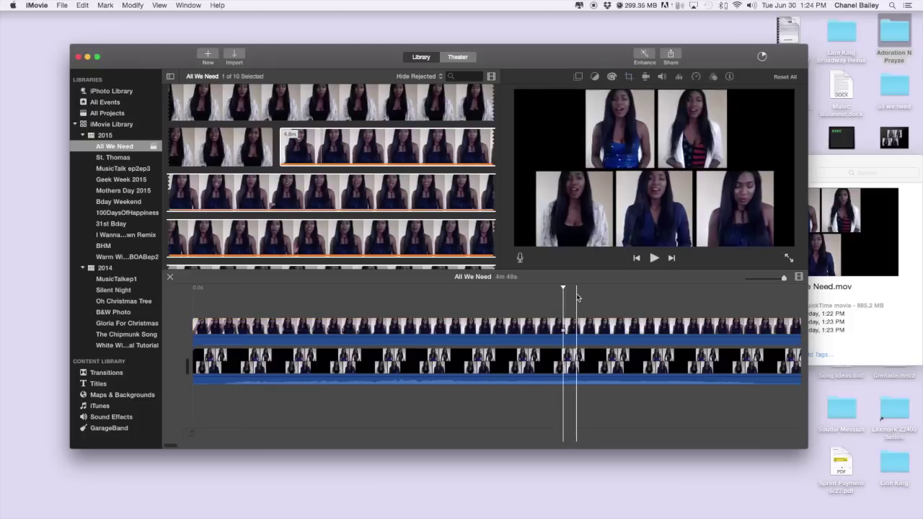
{"action": "scroll", "coordinate": [577, 295], "scroll_direction": "right", "scroll_amount": 10}
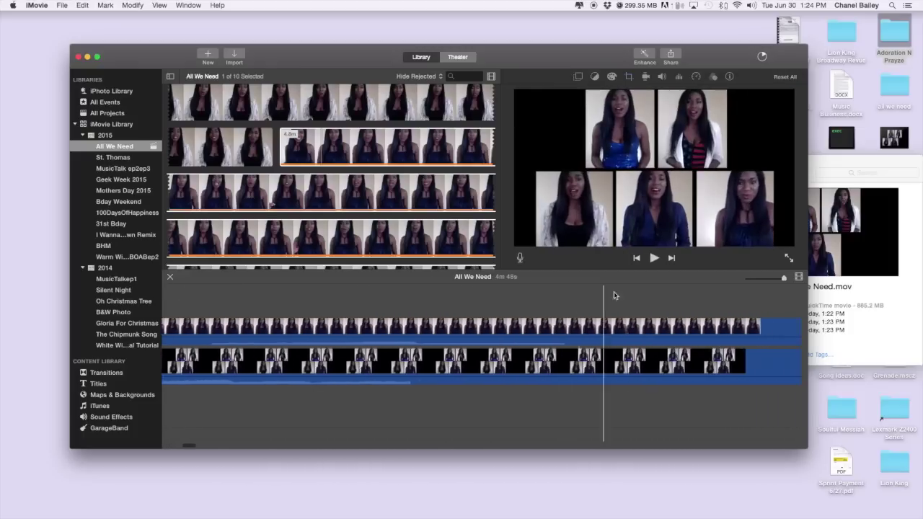
{"action": "scroll", "coordinate": [621, 296], "scroll_direction": "right", "scroll_amount": 5}
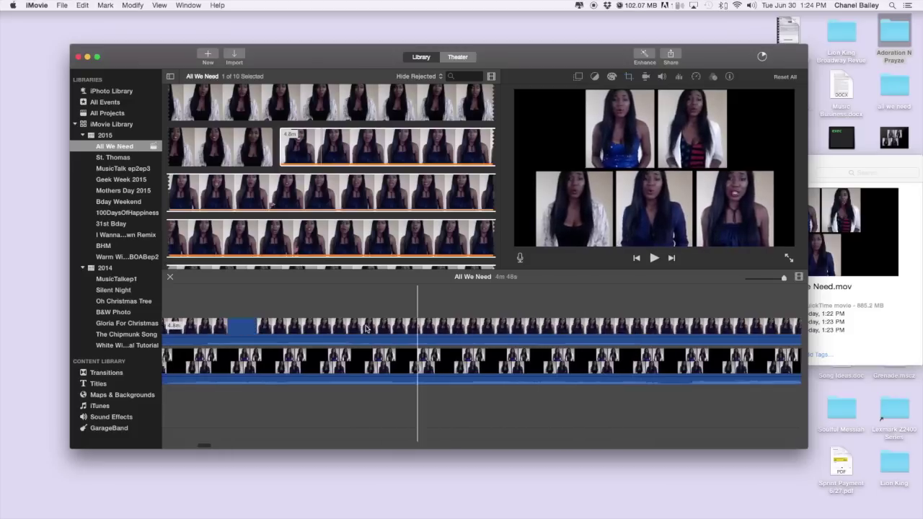
{"action": "scroll", "coordinate": [302, 329], "scroll_direction": "left", "scroll_amount": 3}
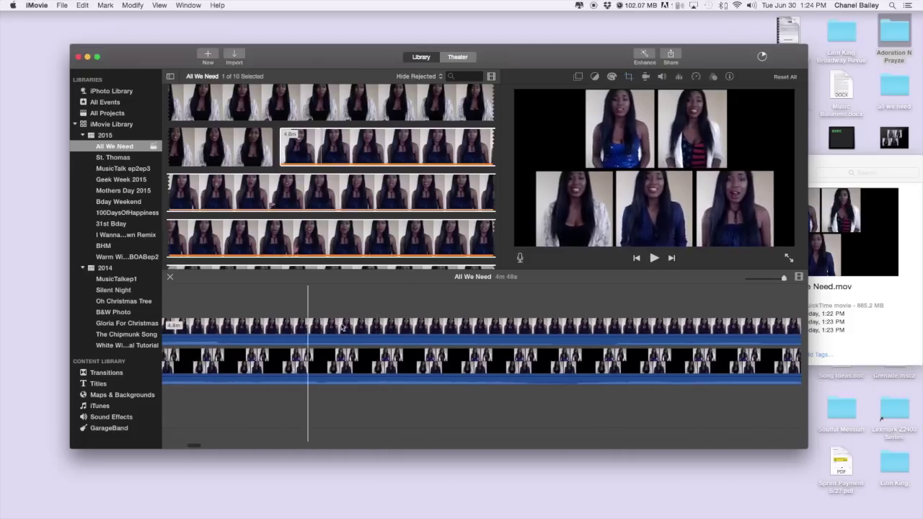
{"action": "scroll", "coordinate": [303, 329], "scroll_direction": "left", "scroll_amount": 3}
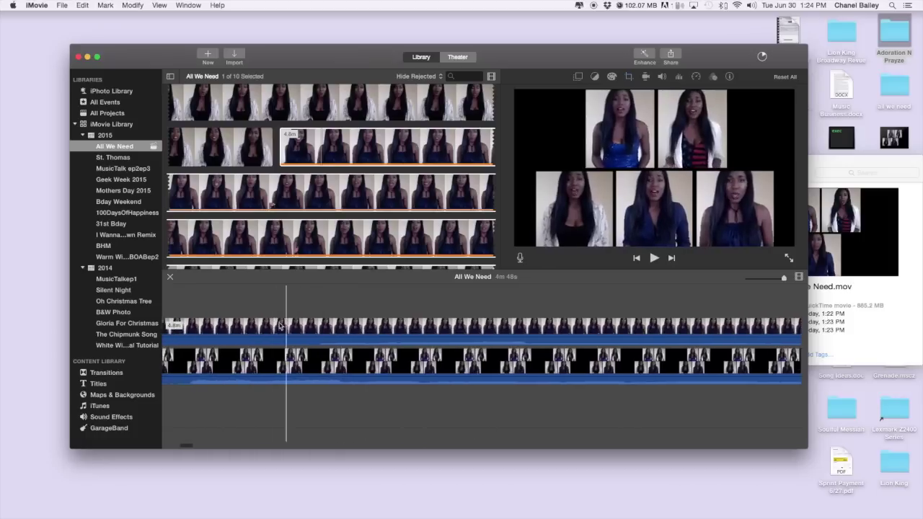
{"action": "left_click", "coordinate": [313, 328]}
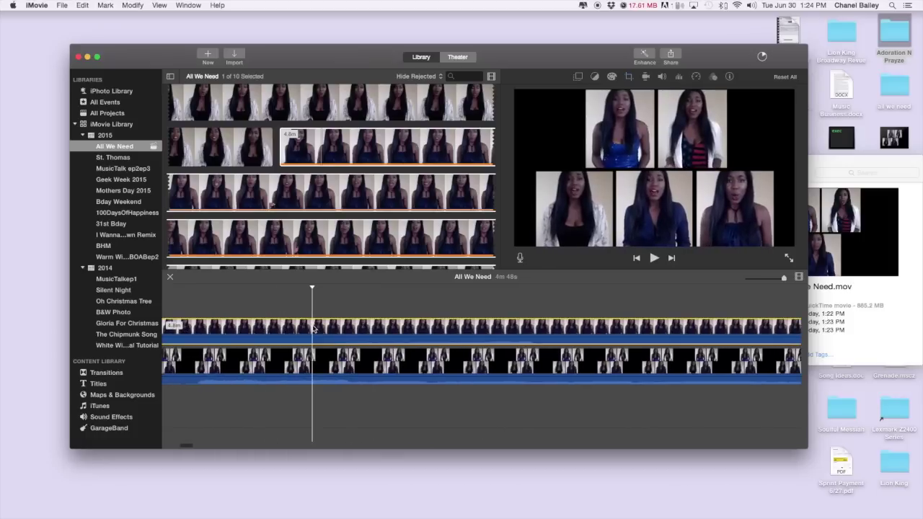
{"action": "right_click", "coordinate": [313, 329]}
{"action": "left_click", "coordinate": [338, 377]}
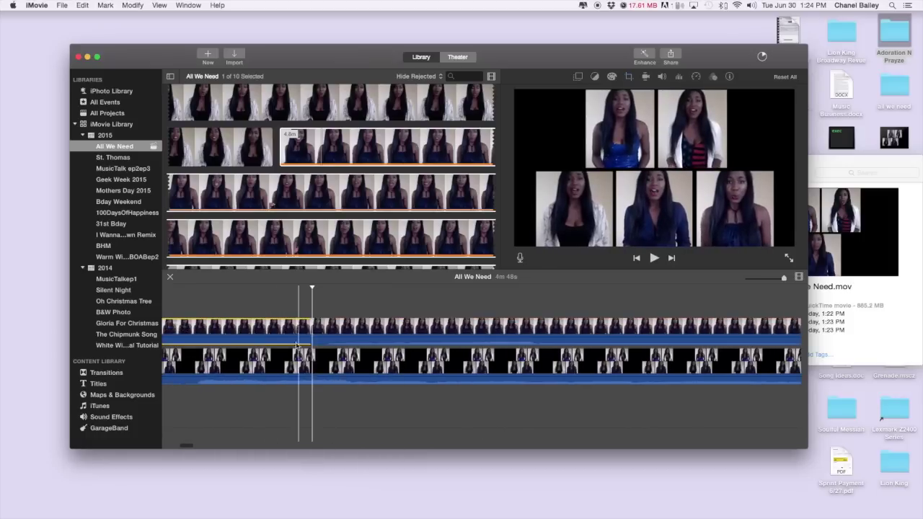
{"action": "key", "text": "Delete"}
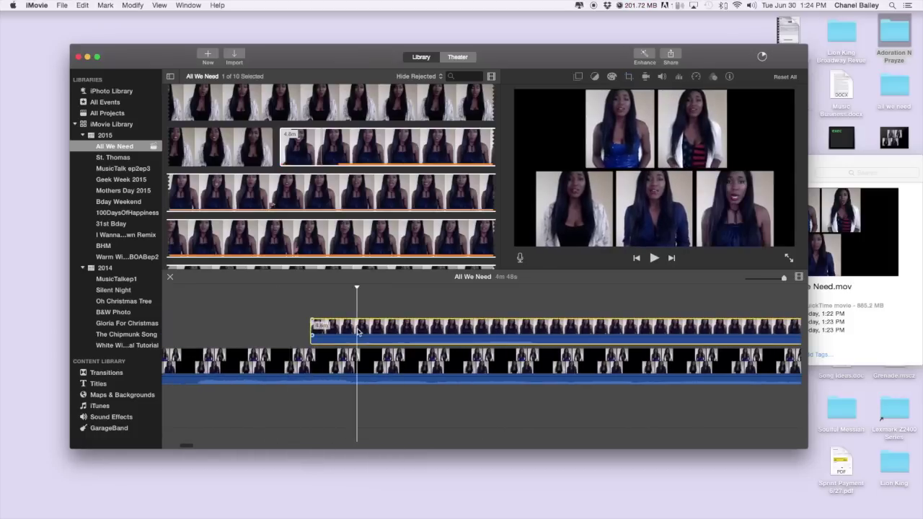
Place the rest of the navy halter-top overlay at the timeline's start, fine-tune its alignment and replay the five-image composite.
{"action": "left_click_drag", "start_coordinate": [360, 329], "coordinate": [207, 323]}
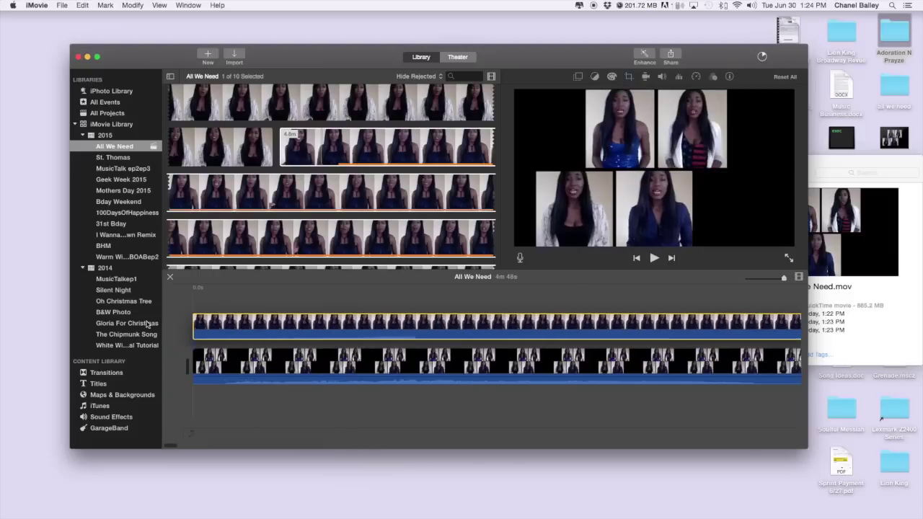
{"action": "left_click", "coordinate": [182, 311]}
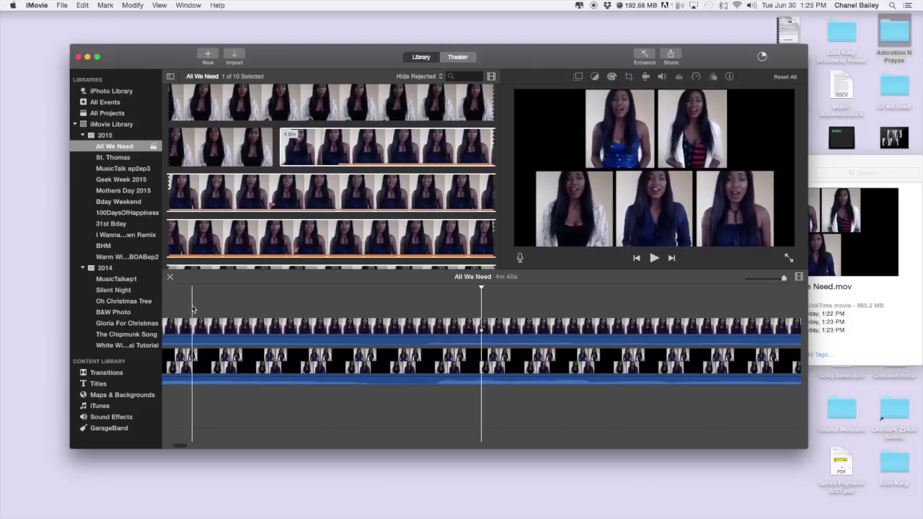
{"action": "left_click", "coordinate": [215, 324]}
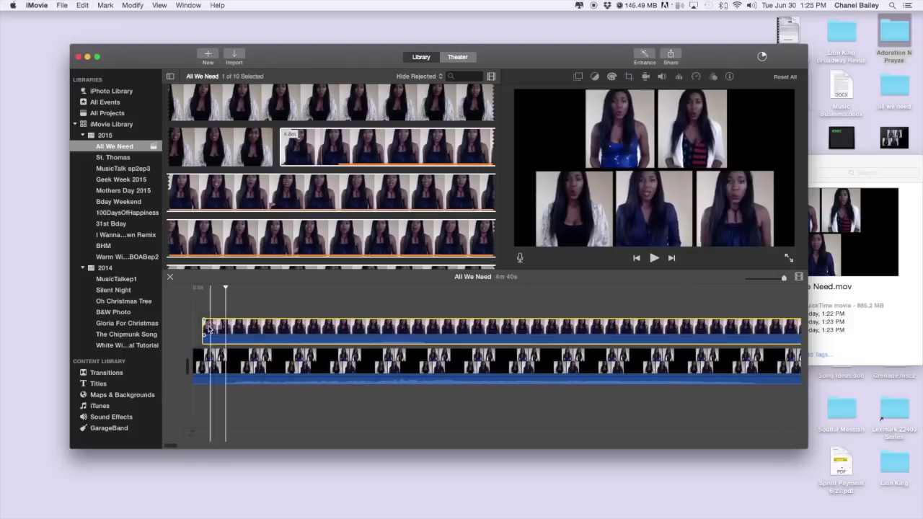
{"action": "mouse_move", "coordinate": [195, 326]}
{"action": "left_mouse_down"}
{"action": "mouse_move", "coordinate": [204, 329]}
{"action": "mouse_move", "coordinate": [182, 322]}
{"action": "left_mouse_up"}
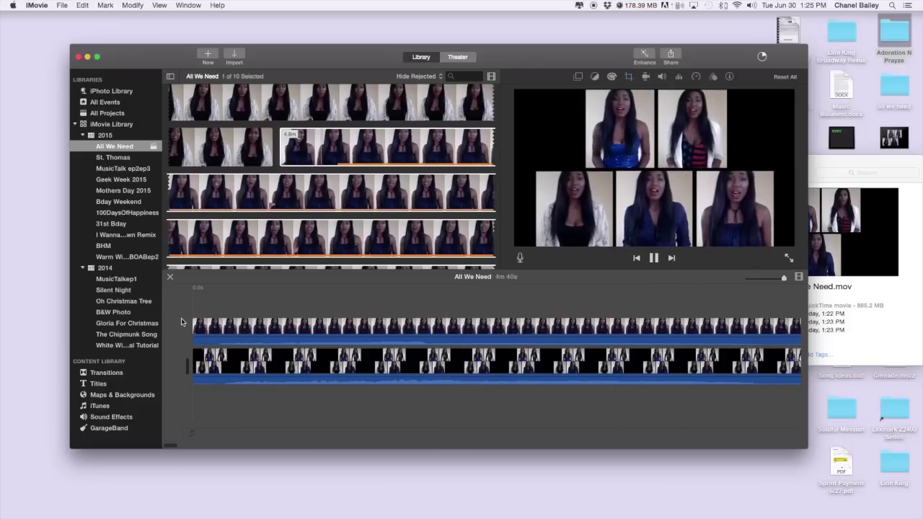
{"action": "left_click", "coordinate": [482, 318]}
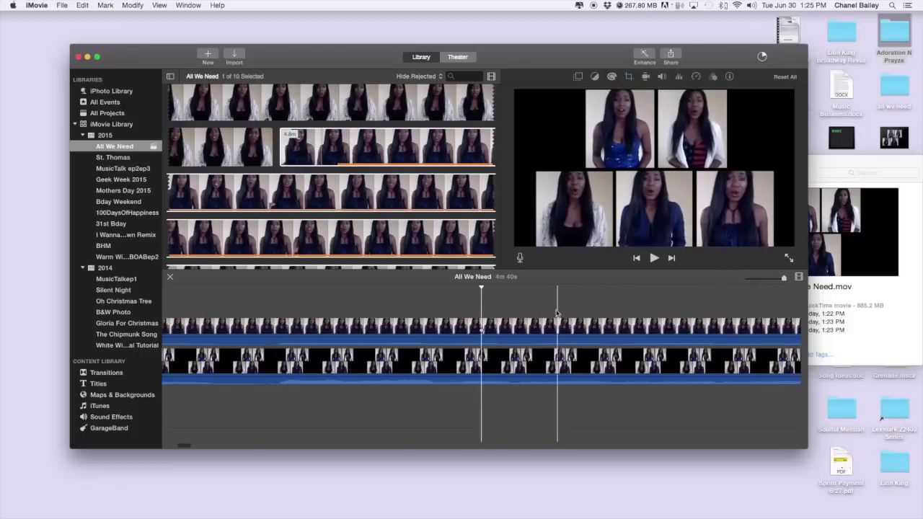
Look through the five-image composite to see where the background and overlay clips end, and return to the timeline's start.
{"action": "scroll", "coordinate": [511, 306], "scroll_direction": "right", "scroll_amount": 5}
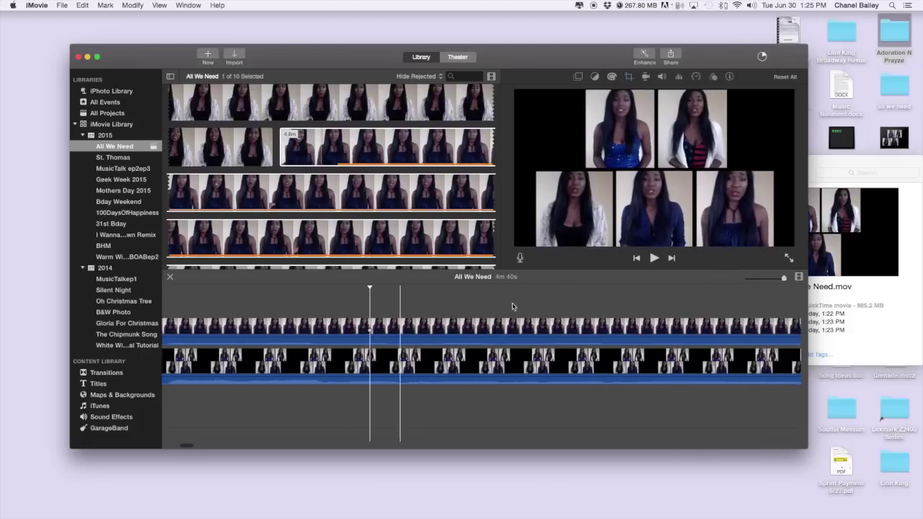
{"action": "scroll", "coordinate": [604, 307], "scroll_direction": "right", "scroll_amount": 5}
{"action": "scroll", "coordinate": [576, 306], "scroll_direction": "right", "scroll_amount": 5}
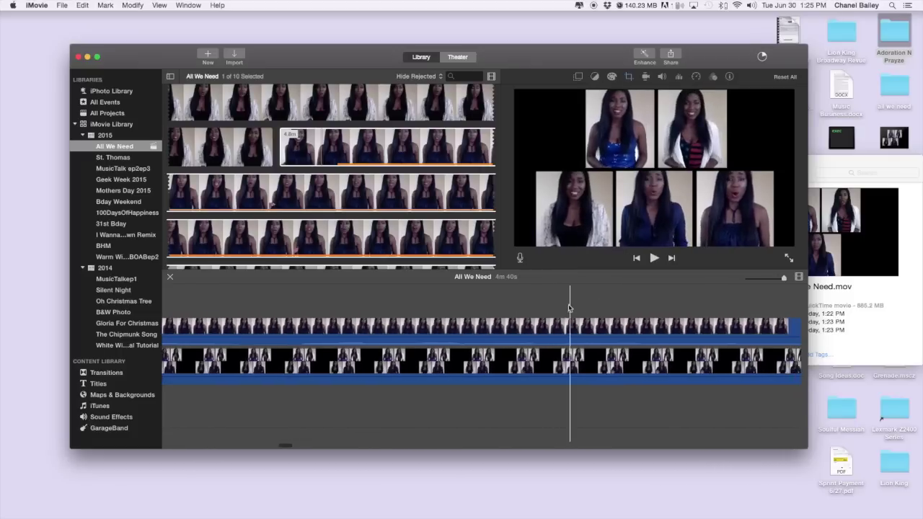
{"action": "scroll", "coordinate": [564, 308], "scroll_direction": "right", "scroll_amount": 10}
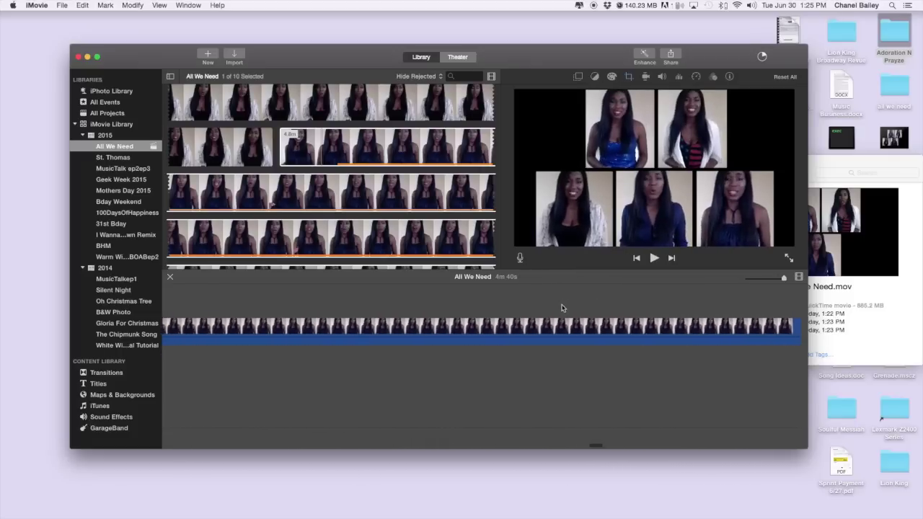
{"action": "scroll", "coordinate": [517, 332], "scroll_direction": "left", "scroll_amount": 3}
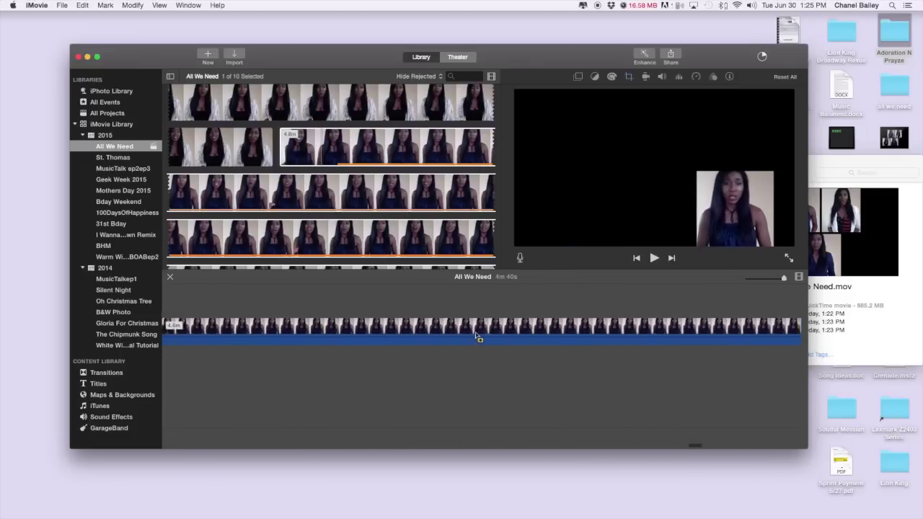
{"action": "scroll", "coordinate": [481, 335], "scroll_direction": "left", "scroll_amount": 10}
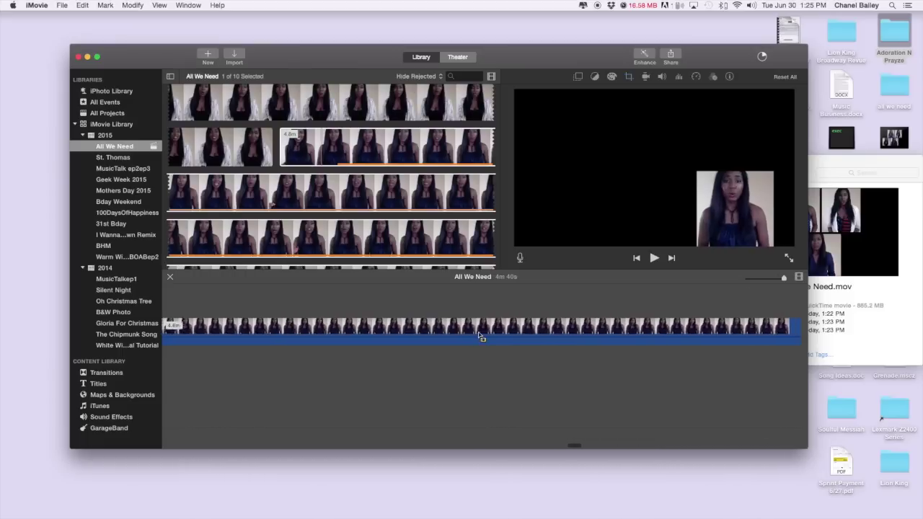
{"action": "scroll", "coordinate": [482, 337], "scroll_direction": "left", "scroll_amount": 6}
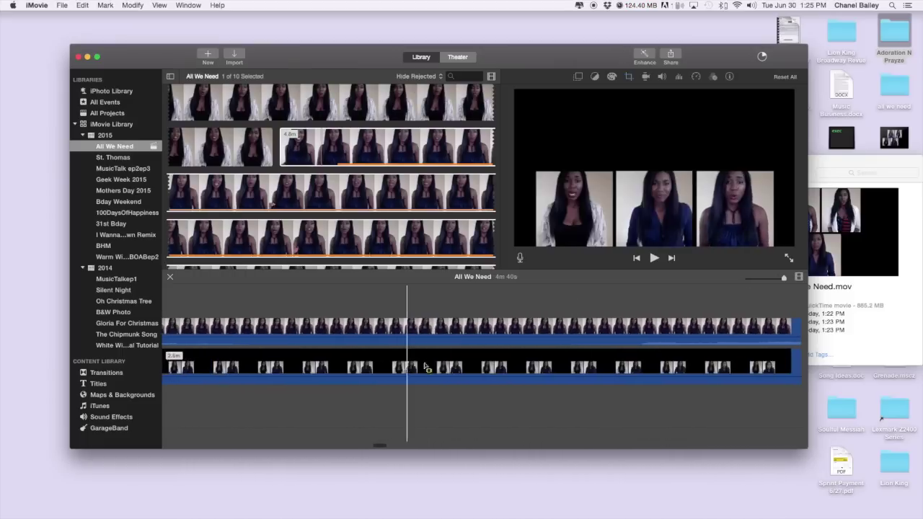
{"action": "scroll", "coordinate": [361, 355], "scroll_direction": "left", "scroll_amount": 6}
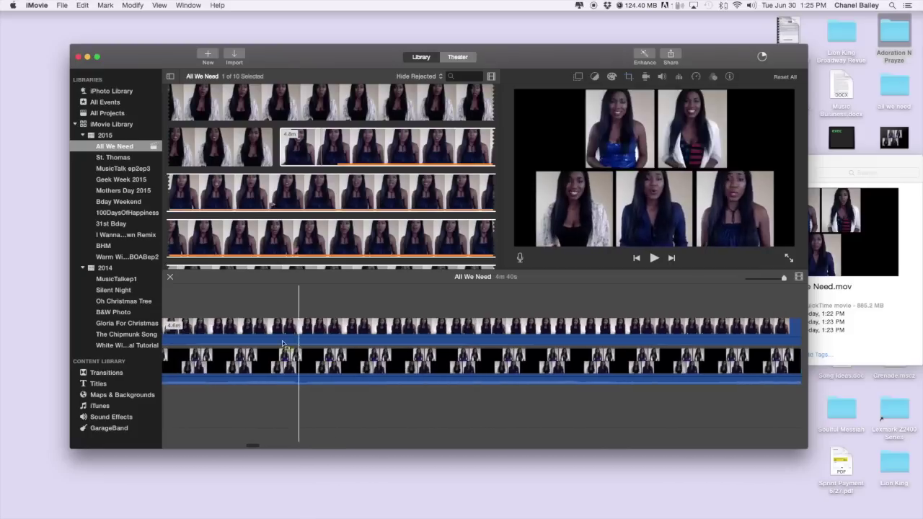
{"action": "scroll", "coordinate": [301, 343], "scroll_direction": "left", "scroll_amount": 5}
{"action": "scroll", "coordinate": [302, 342], "scroll_direction": "left", "scroll_amount": 5}
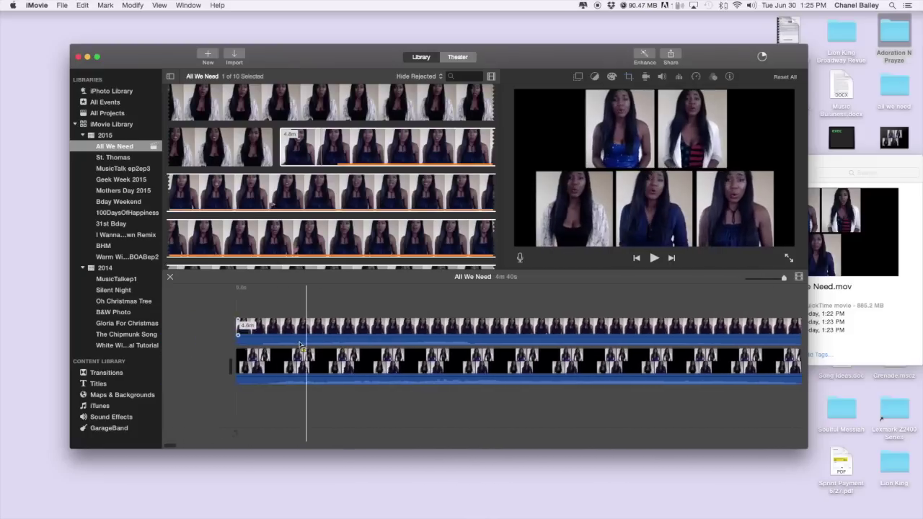